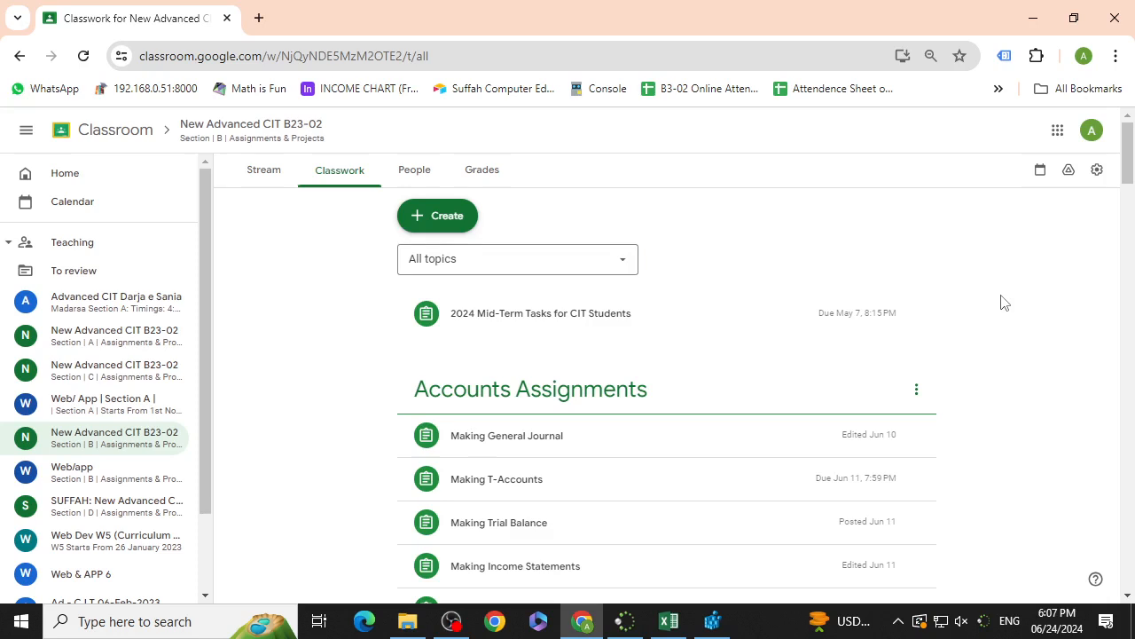
Step: Browse the class's classwork list through its assignment topics
{"action": "scroll", "coordinate": [774, 373], "scroll_direction": "down", "scroll_amount": 4}
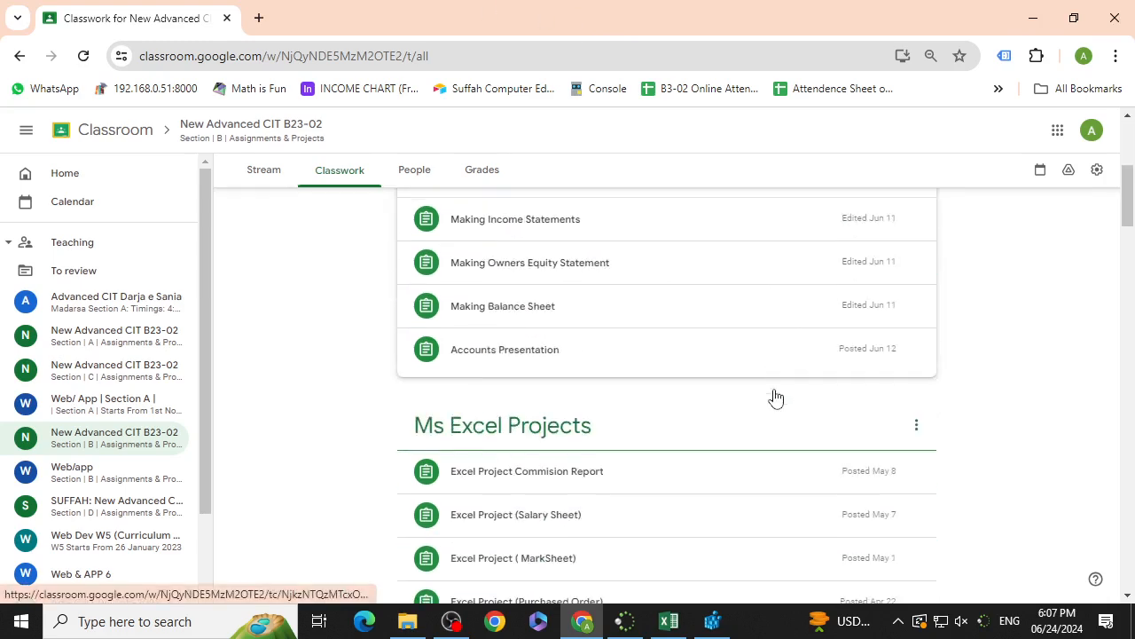
{"action": "scroll", "coordinate": [776, 398], "scroll_direction": "down", "scroll_amount": 5}
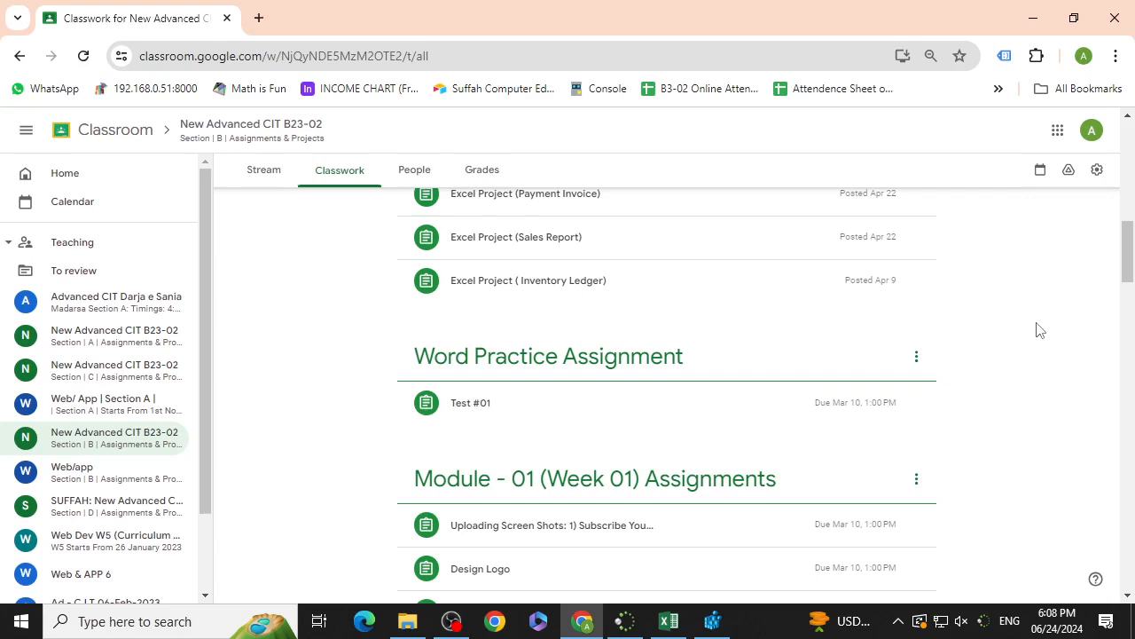
{"action": "scroll", "coordinate": [741, 401], "scroll_direction": "down", "scroll_amount": 12}
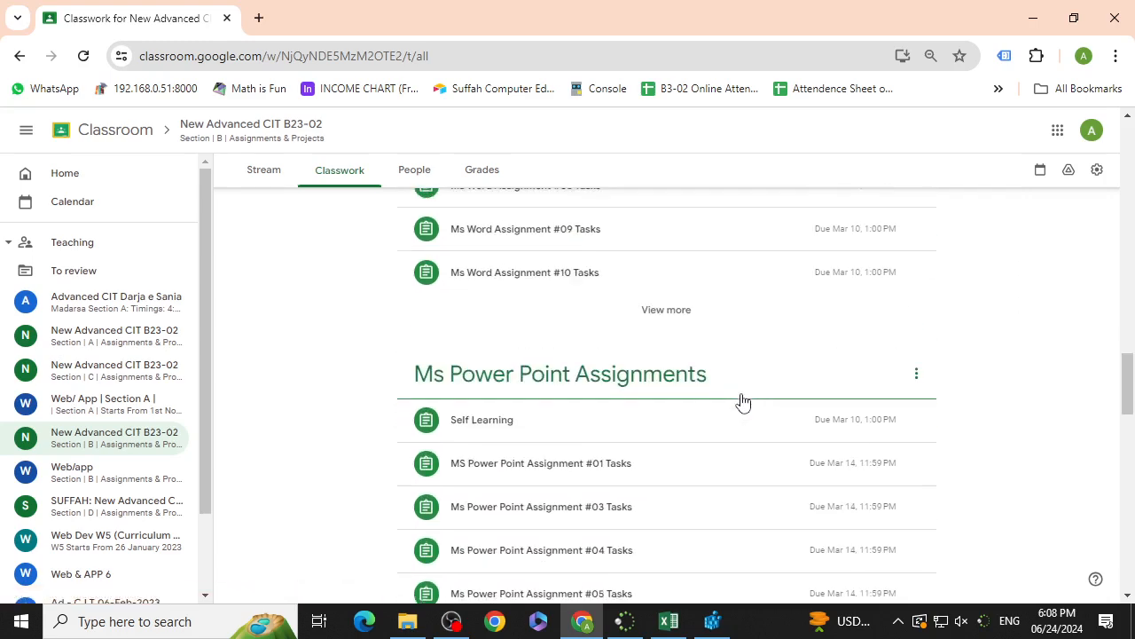
{"action": "scroll", "coordinate": [743, 402], "scroll_direction": "down", "scroll_amount": 15}
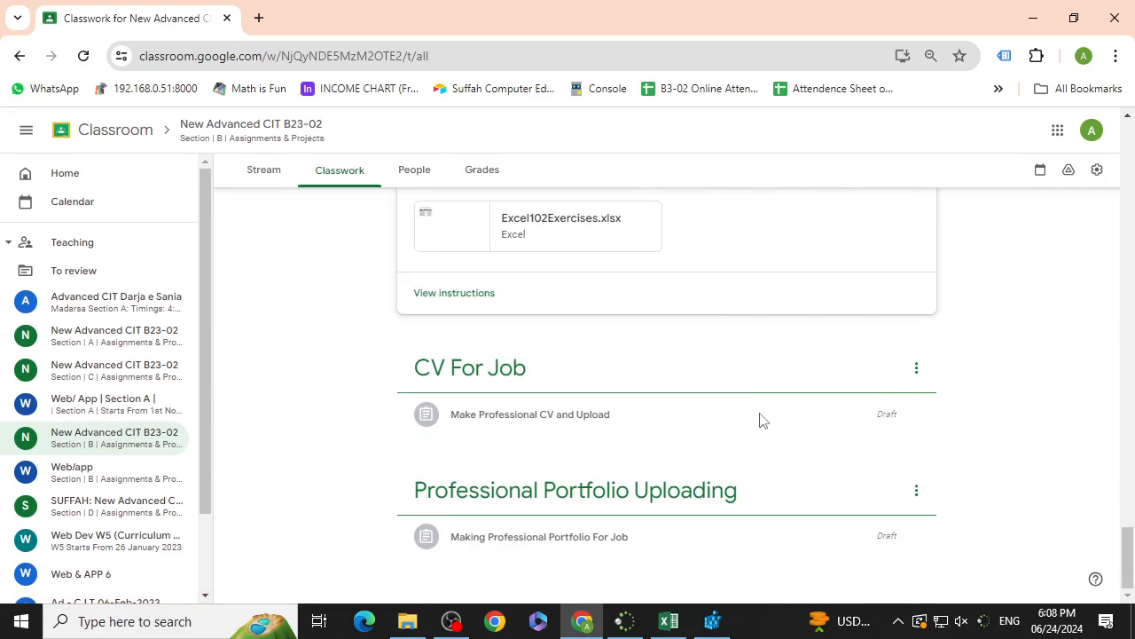
{"action": "scroll", "coordinate": [718, 509], "scroll_direction": "up", "scroll_amount": 5}
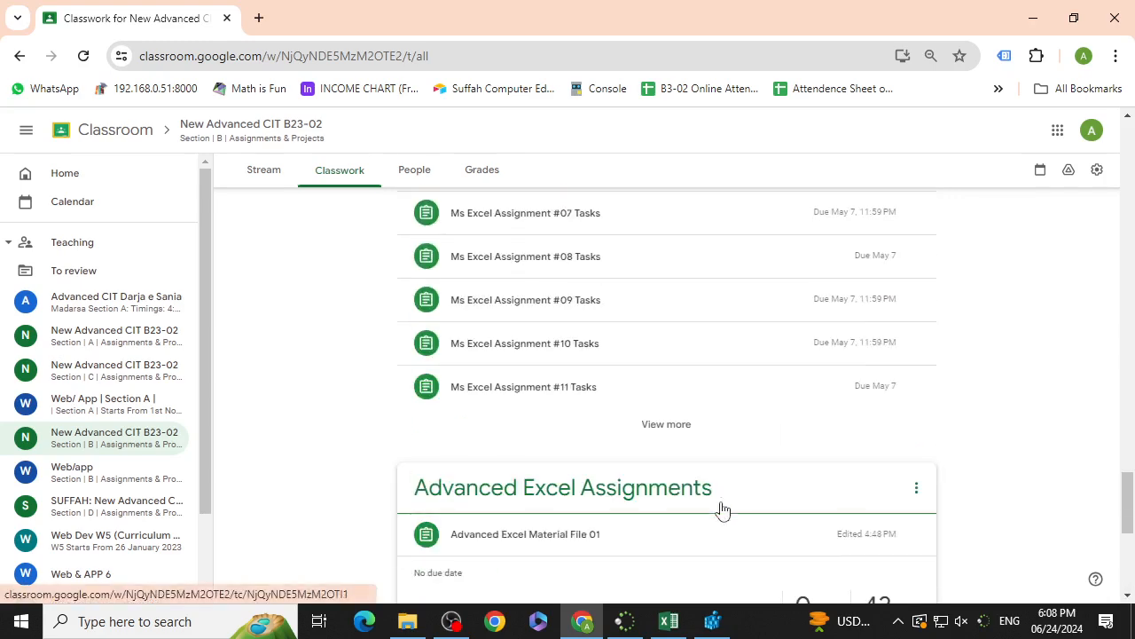
{"action": "scroll", "coordinate": [723, 509], "scroll_direction": "up", "scroll_amount": 4}
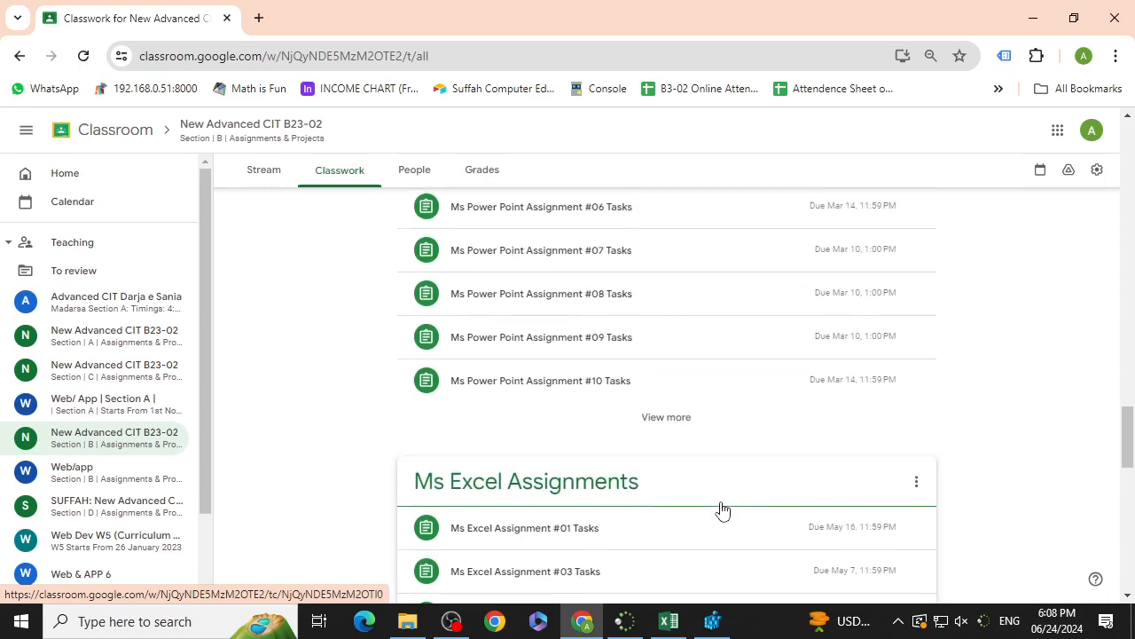
{"action": "scroll", "coordinate": [723, 509], "scroll_direction": "up", "scroll_amount": 4}
{"action": "scroll", "coordinate": [723, 509], "scroll_direction": "up", "scroll_amount": 15}
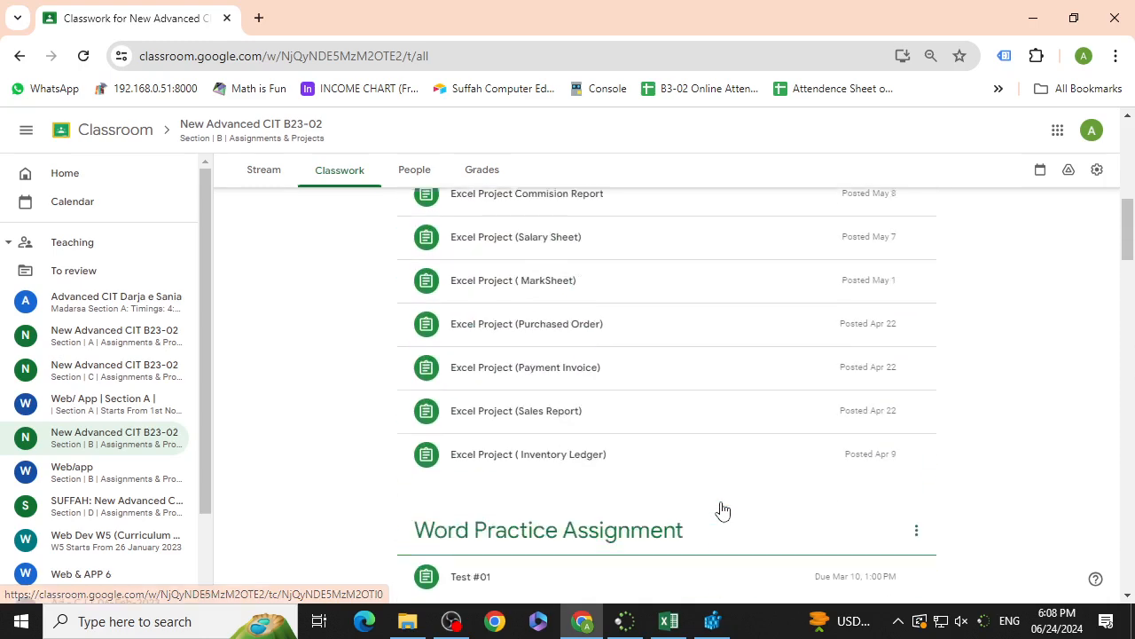
{"action": "scroll", "coordinate": [723, 509], "scroll_direction": "up", "scroll_amount": 4}
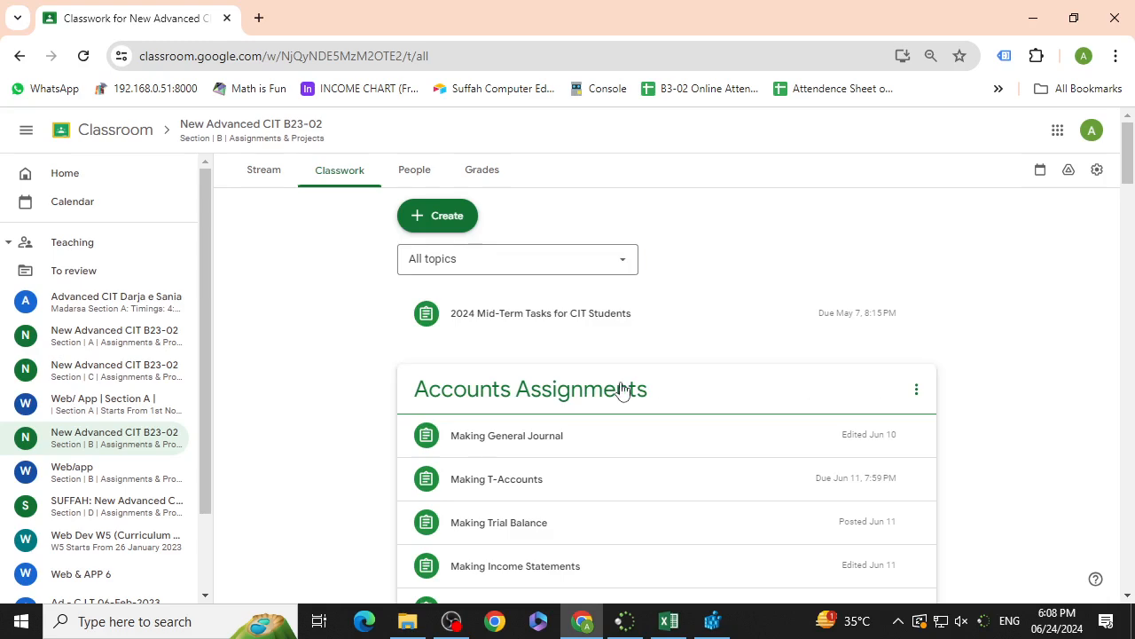
{"action": "scroll", "coordinate": [628, 396], "scroll_direction": "down", "scroll_amount": 4}
{"action": "scroll", "coordinate": [629, 399], "scroll_direction": "down", "scroll_amount": 5}
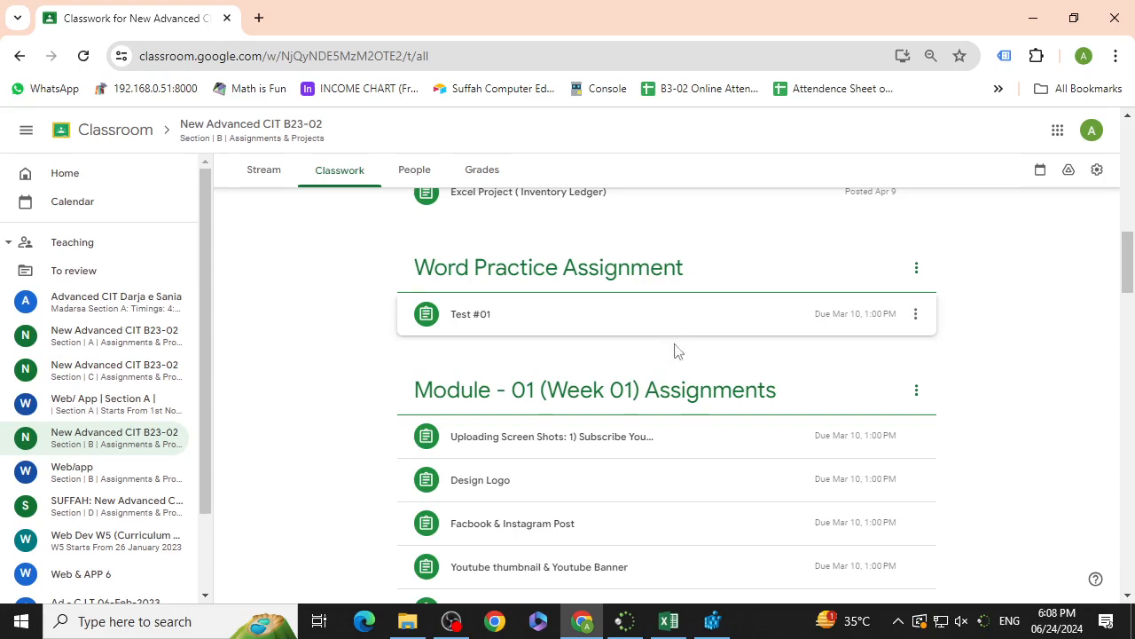
{"action": "scroll", "coordinate": [574, 346], "scroll_direction": "down", "scroll_amount": 5}
{"action": "scroll", "coordinate": [574, 368], "scroll_direction": "down", "scroll_amount": 20}
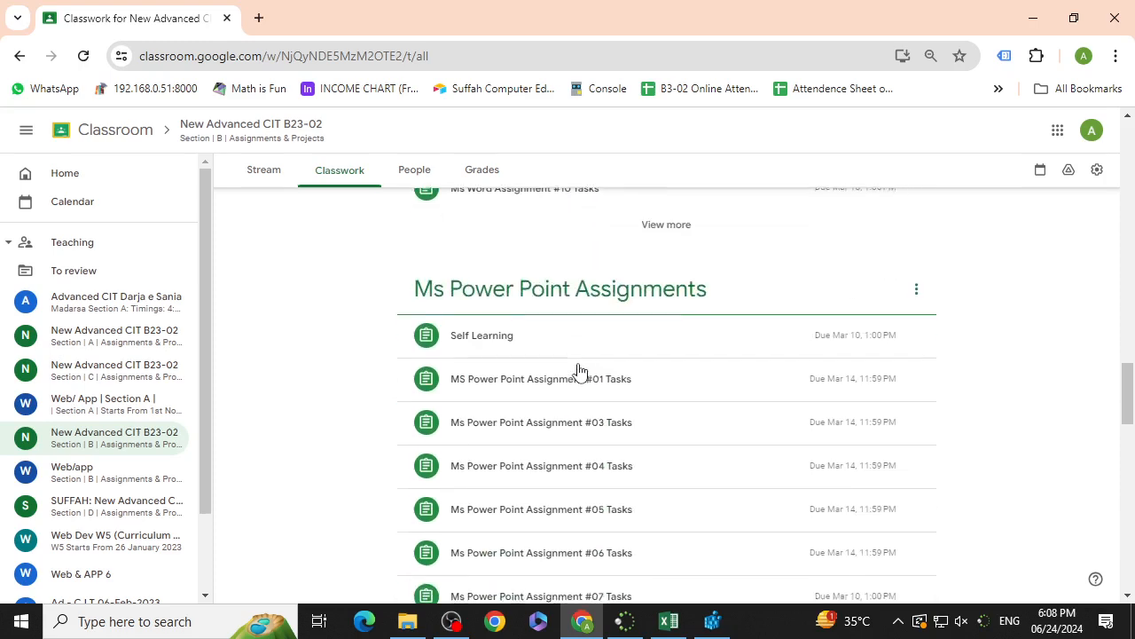
{"action": "scroll", "coordinate": [580, 371], "scroll_direction": "up", "scroll_amount": 2}
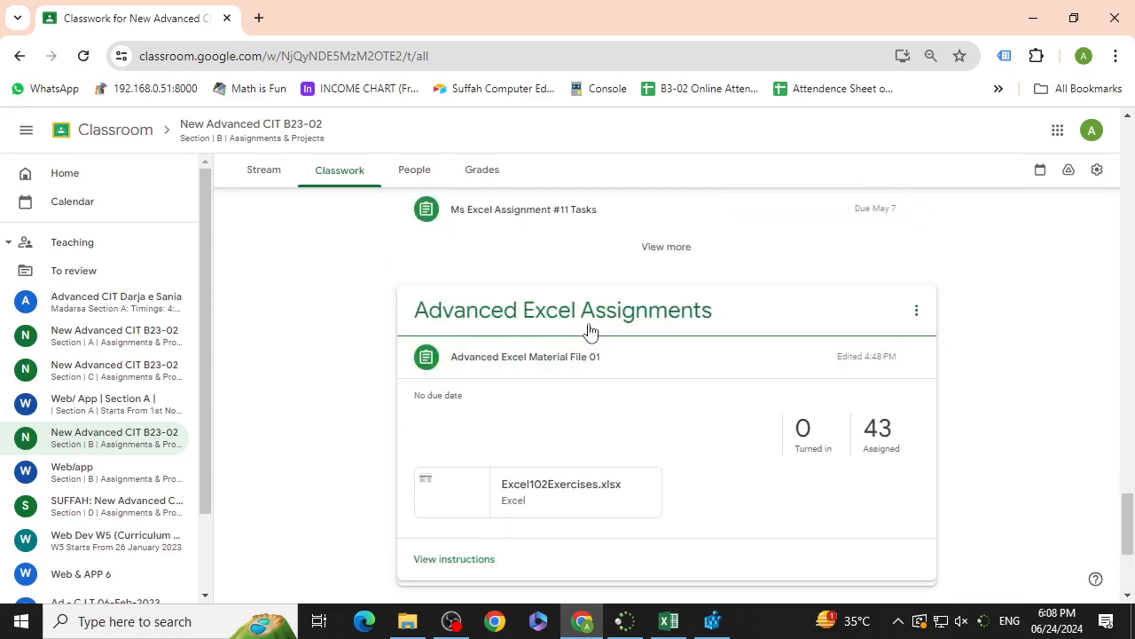
Step: Expand the Advanced Excel Material File 01 post and open its Excel102Exercises.xlsx attachment
{"action": "left_click", "coordinate": [675, 358]}
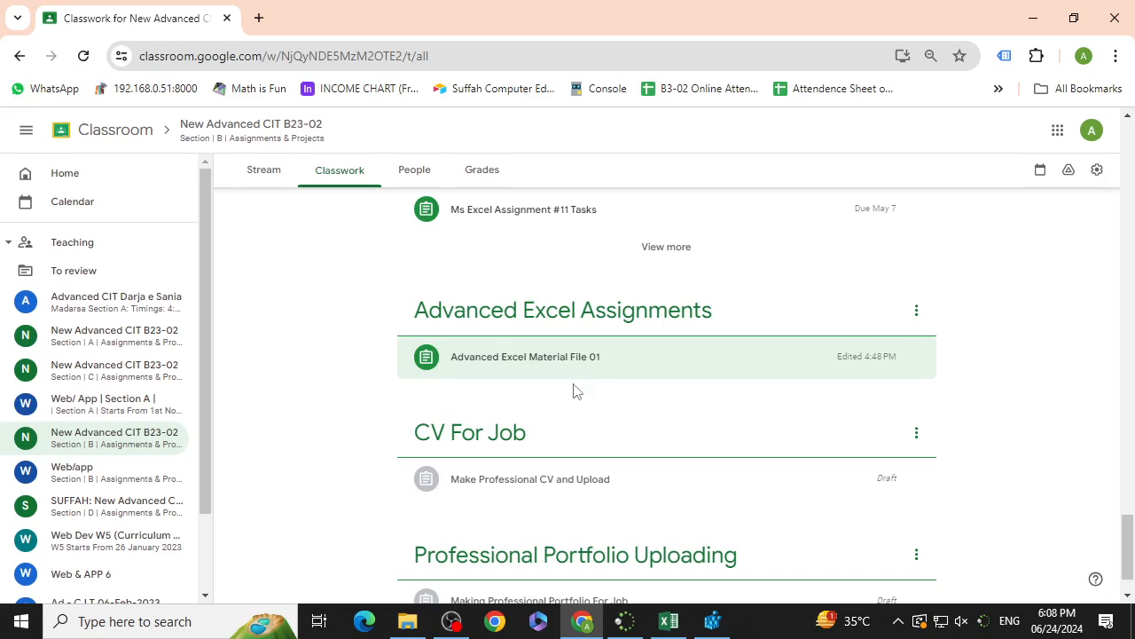
{"action": "left_click", "coordinate": [564, 356]}
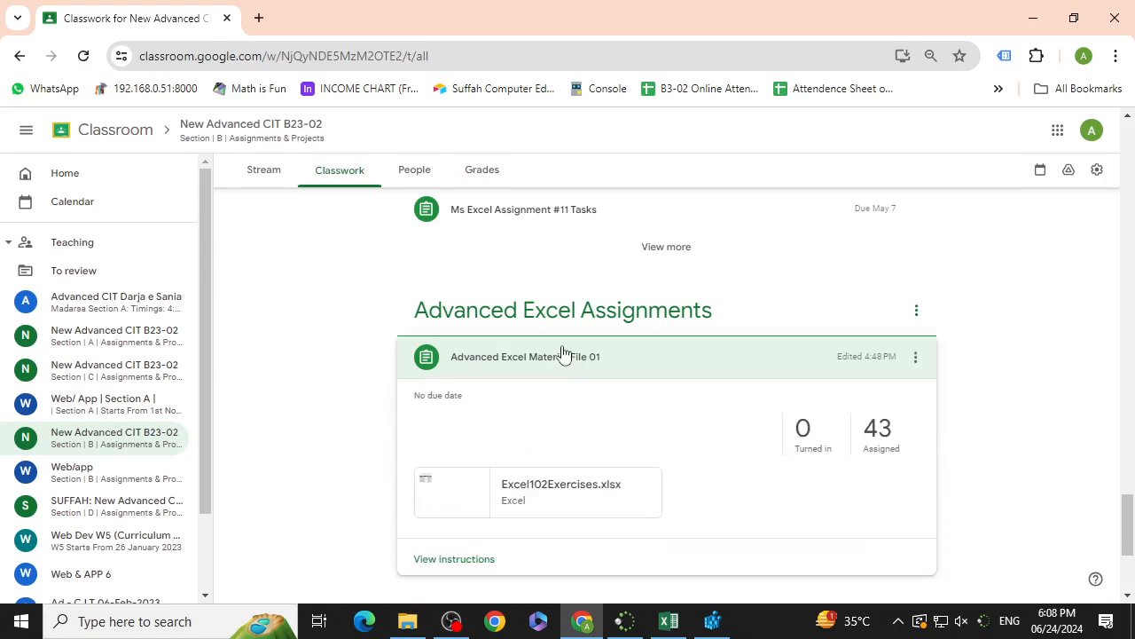
{"action": "left_click", "coordinate": [561, 484]}
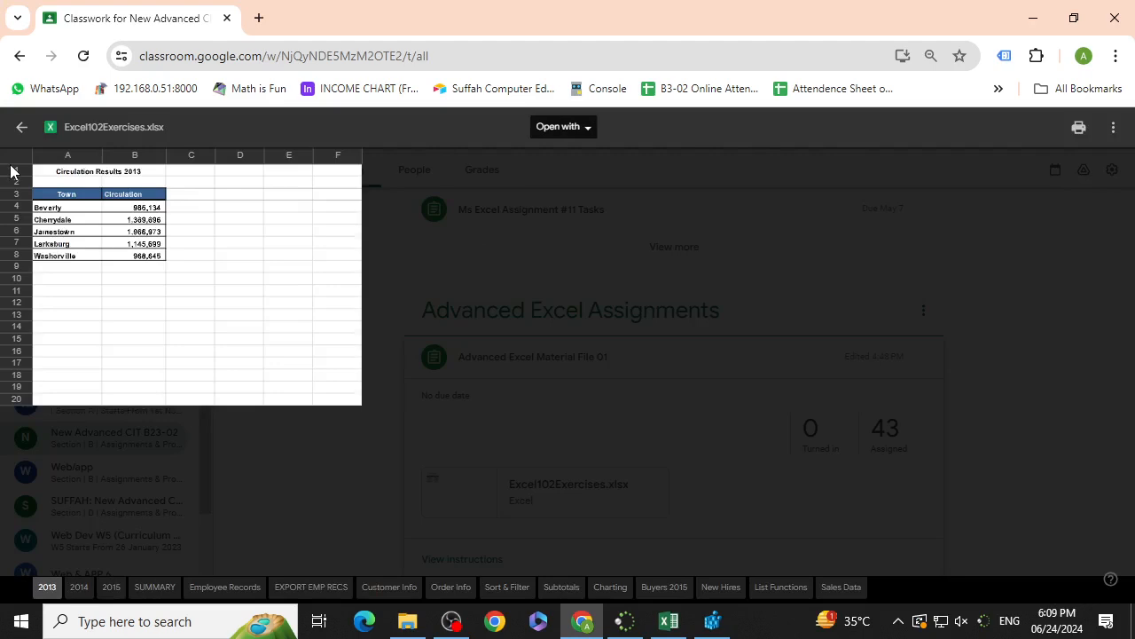
Step: Open the Excel102Exercises.xlsx preview in a new window
{"action": "left_click", "coordinate": [1116, 131]}
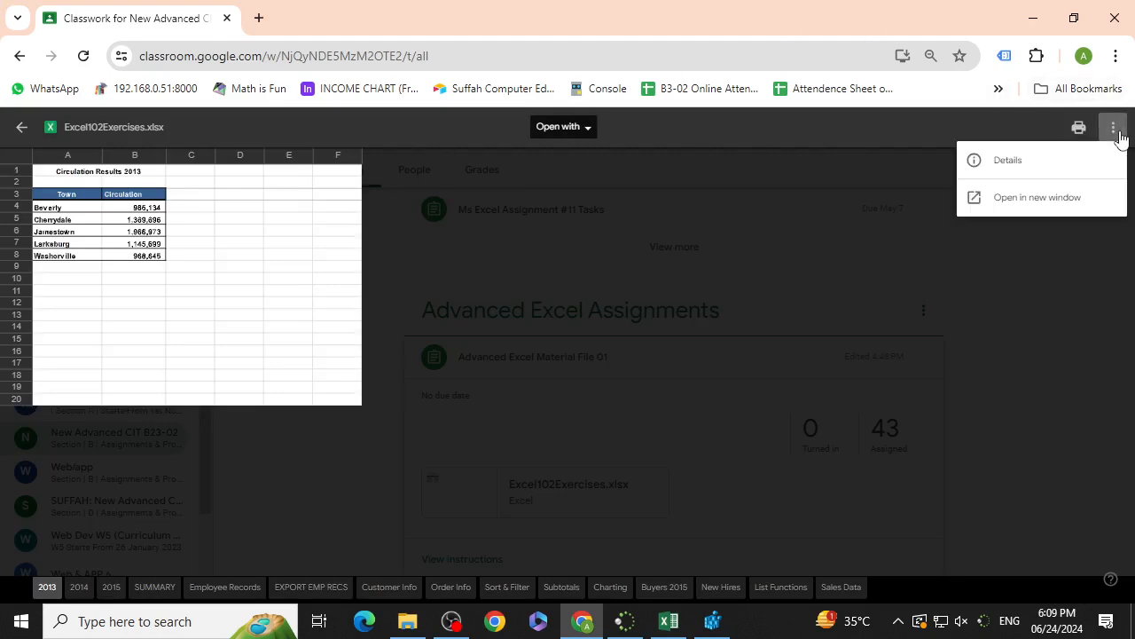
{"action": "left_click", "coordinate": [1058, 207]}
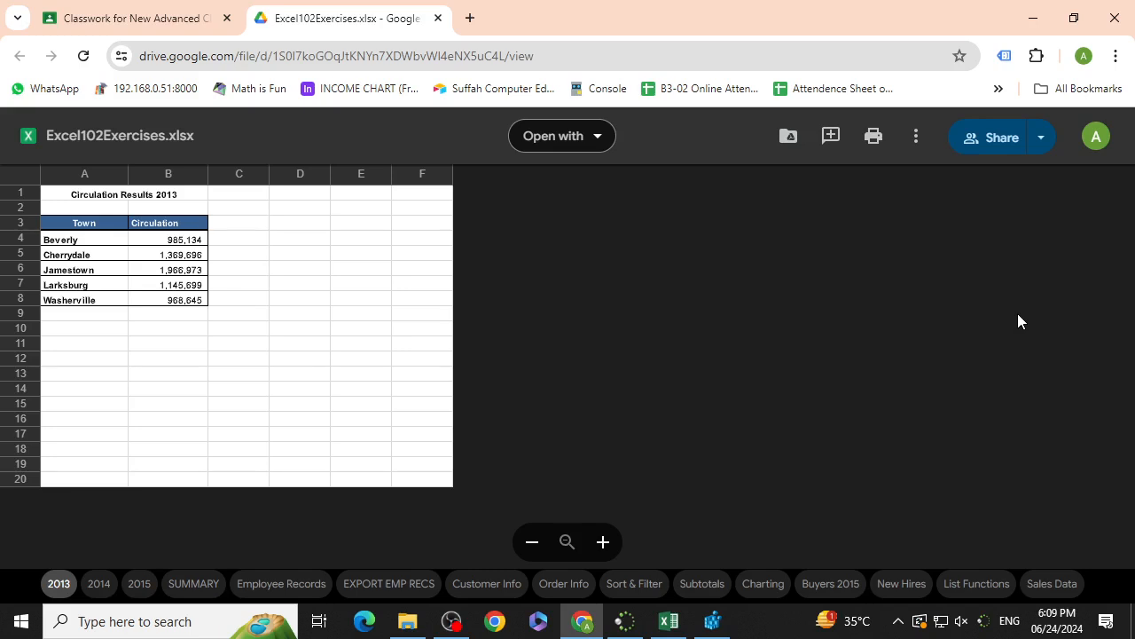
Step: Download the Excel102Exercises.xlsx workbook and open the downloaded copy
{"action": "left_click", "coordinate": [914, 139]}
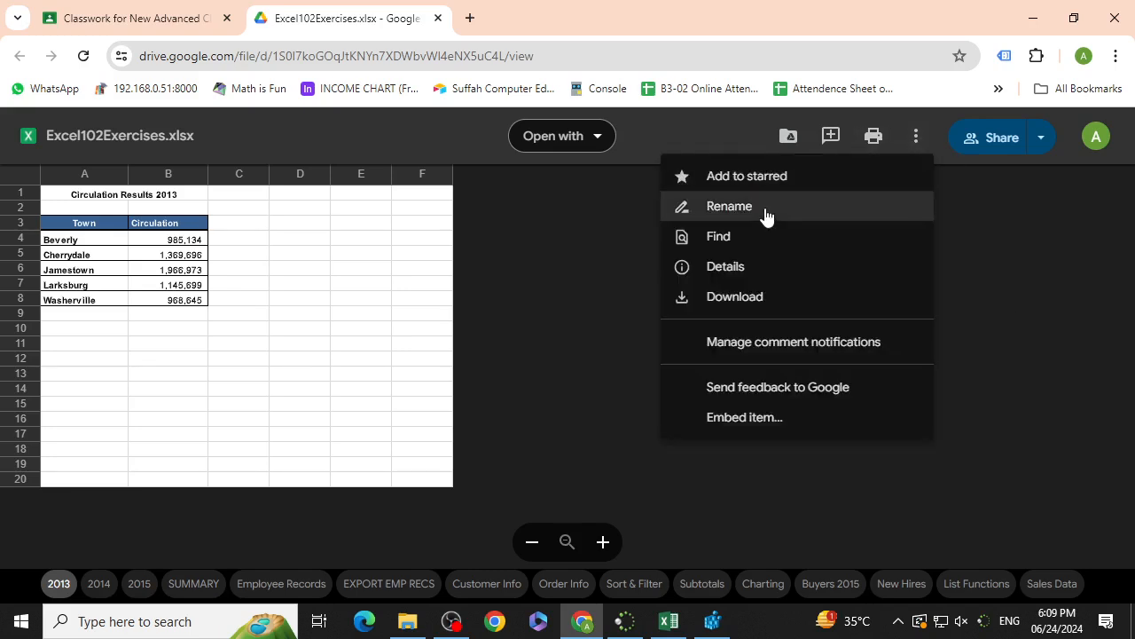
{"action": "left_click", "coordinate": [736, 298]}
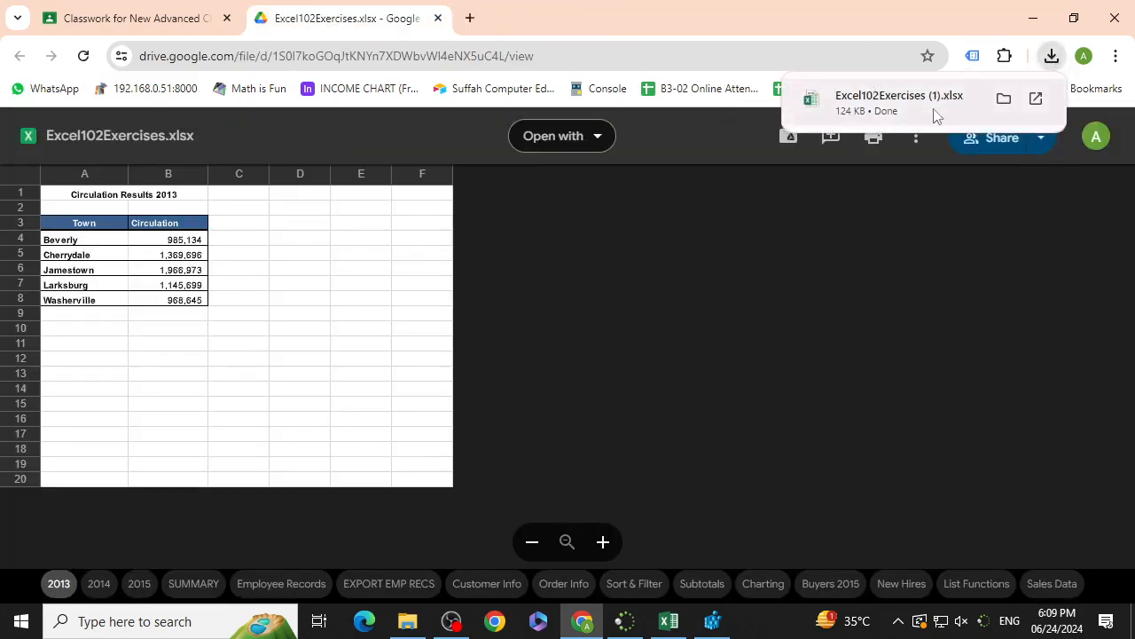
{"action": "left_click", "coordinate": [936, 113]}
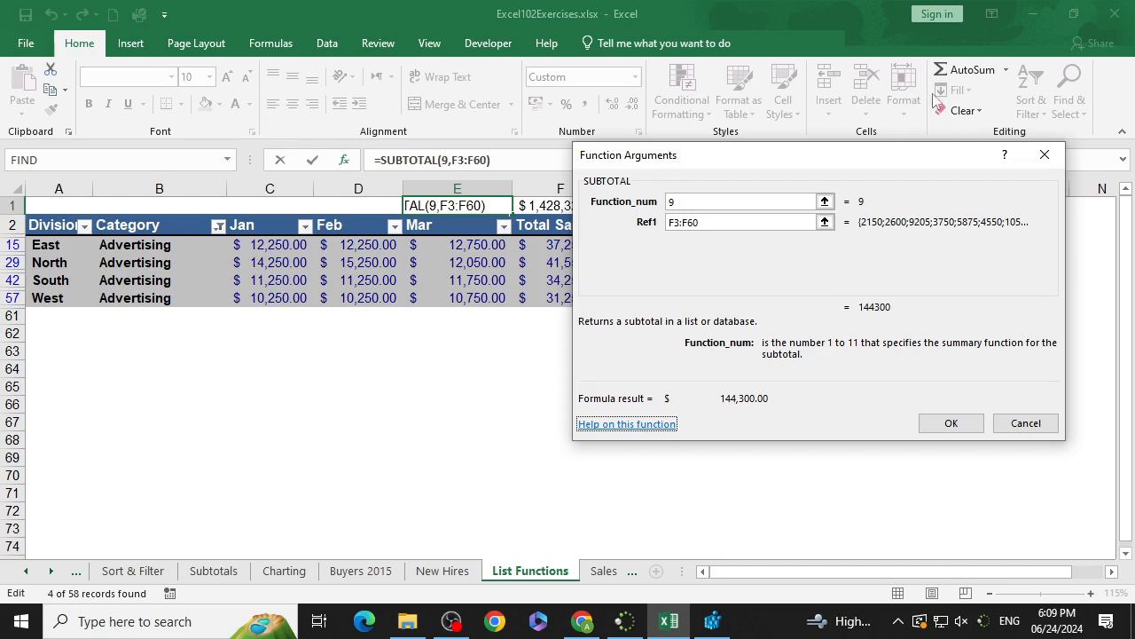
Step: Close the Function Arguments dialog in the other workbook and switch to the downloaded workbook in Excel
{"action": "left_click", "coordinate": [1046, 157]}
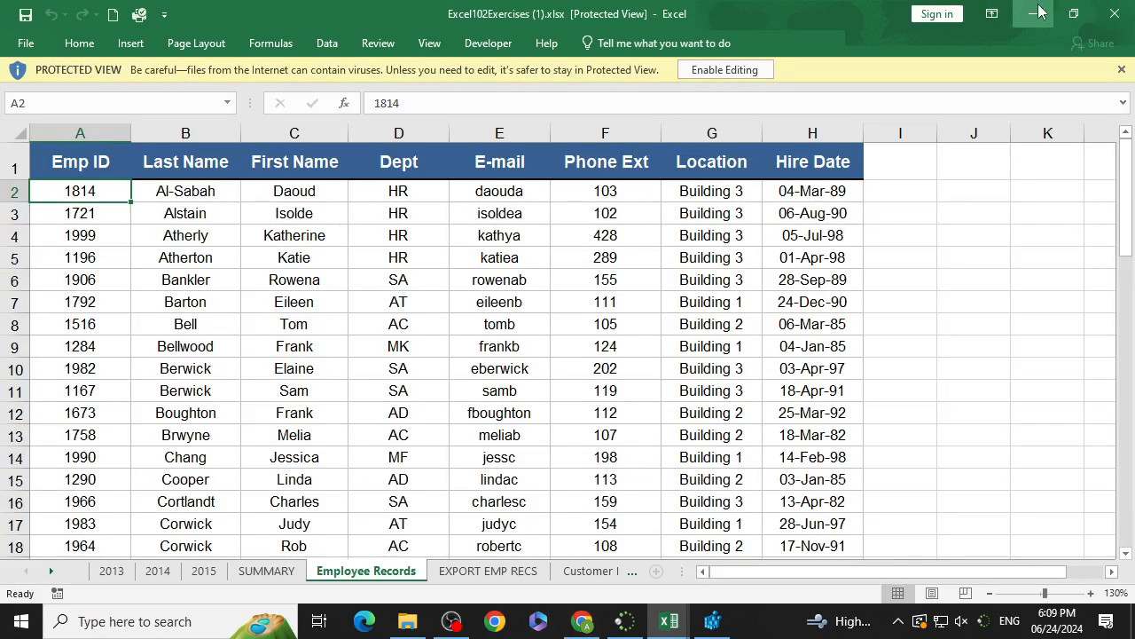
{"action": "left_click", "coordinate": [1115, 13]}
{"action": "left_click", "coordinate": [1114, 13]}
{"action": "left_click", "coordinate": [564, 330]}
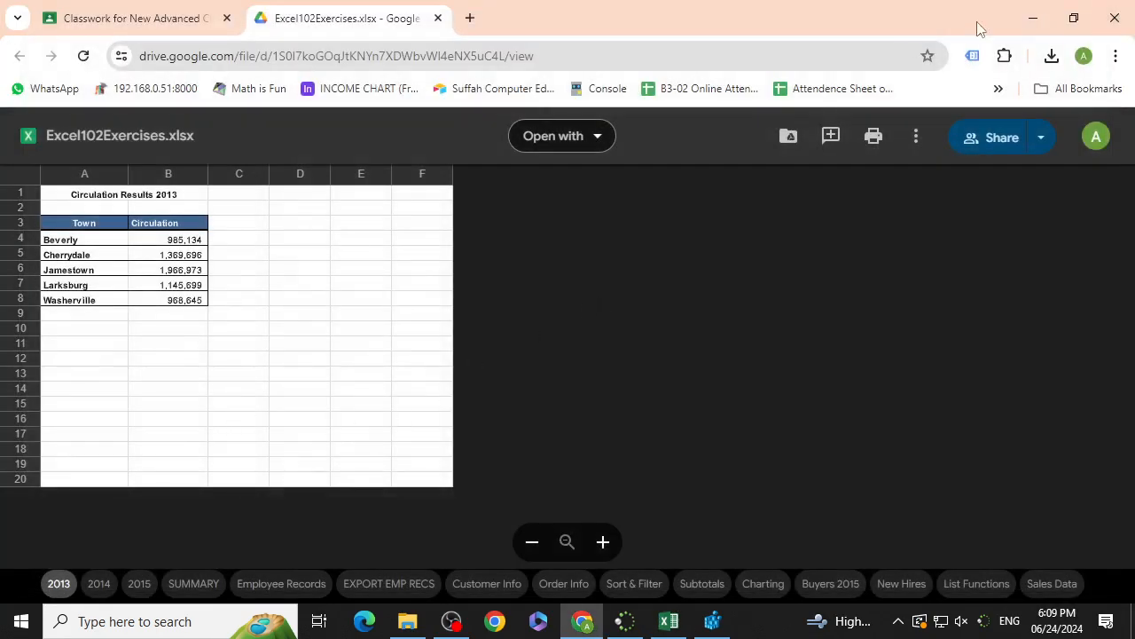
{"action": "left_click", "coordinate": [1033, 18]}
{"action": "left_click", "coordinate": [667, 622]}
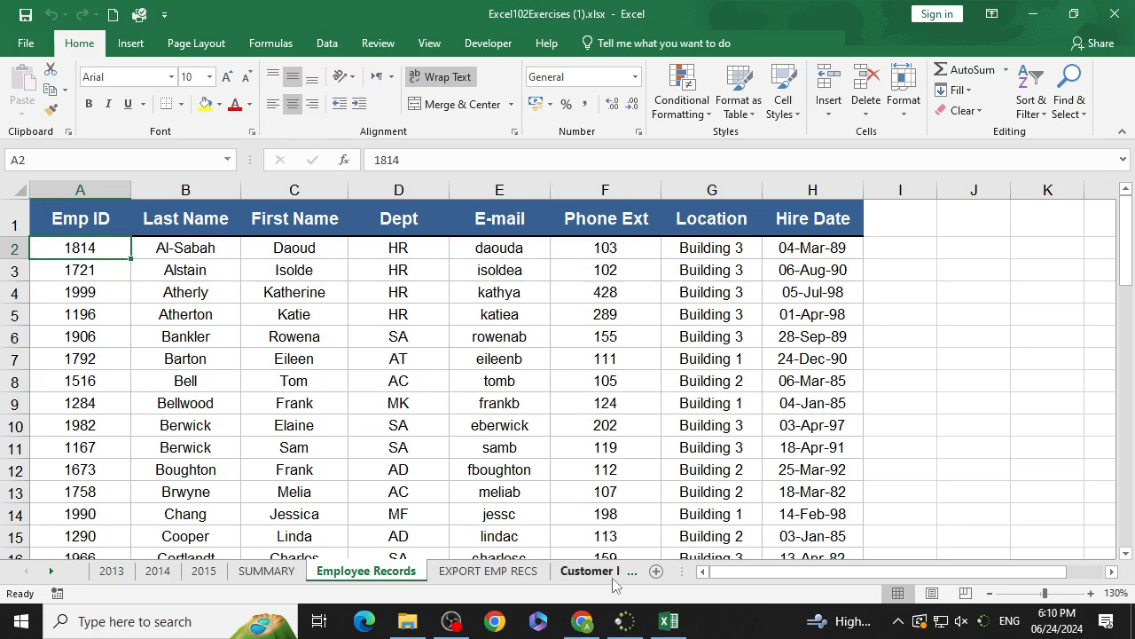
Step: Move through the worksheet tabs to open the List Functions sheet
{"action": "scroll", "coordinate": [495, 364], "scroll_direction": "down", "scroll_amount": 2}
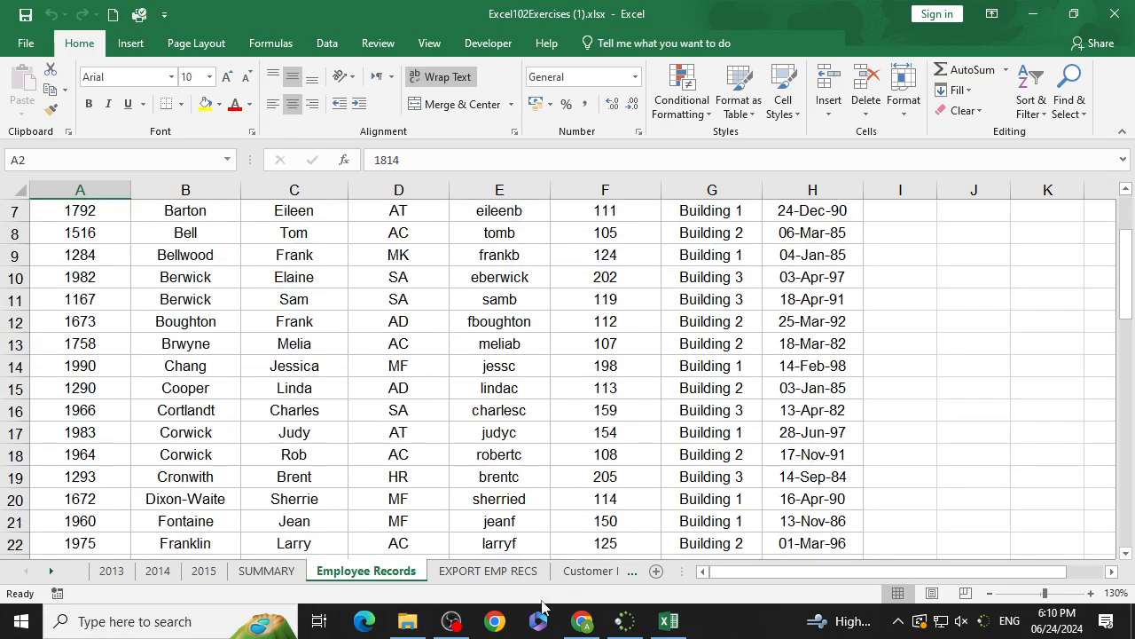
{"action": "left_click", "coordinate": [593, 572]}
{"action": "left_click", "coordinate": [634, 570]}
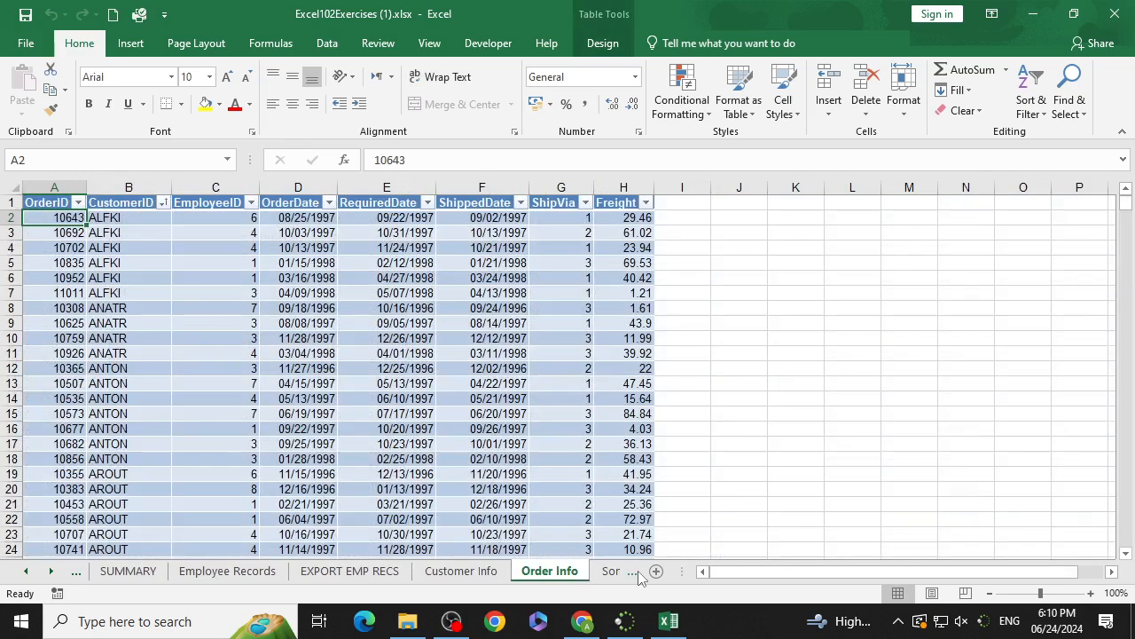
{"action": "left_click", "coordinate": [638, 571]}
{"action": "left_click", "coordinate": [637, 573]}
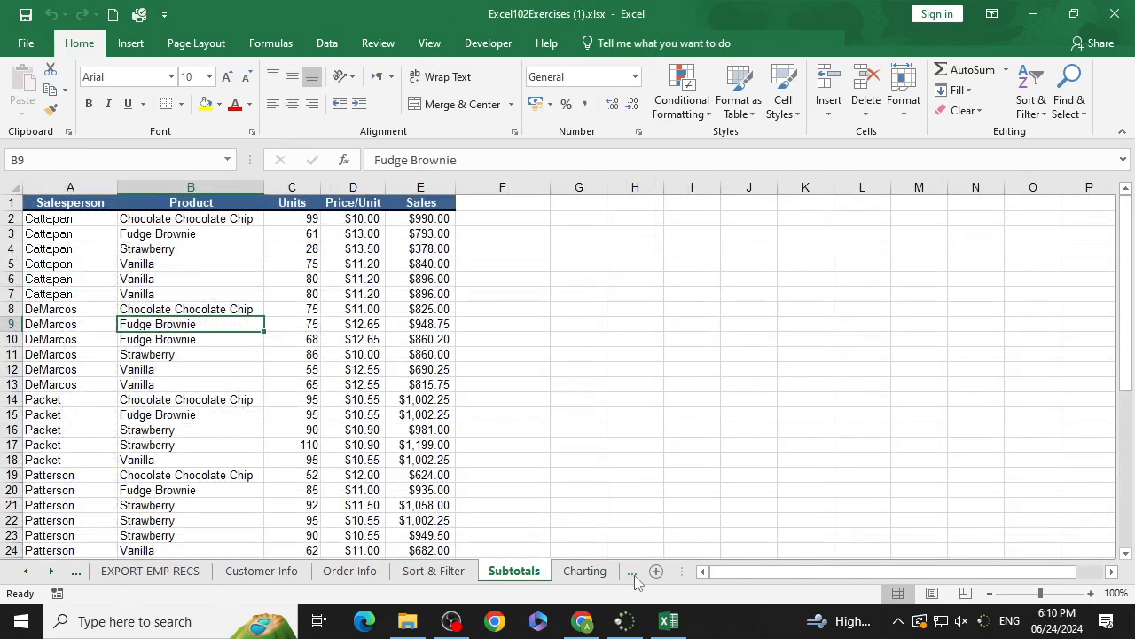
{"action": "left_click", "coordinate": [636, 573]}
{"action": "left_click", "coordinate": [635, 573]}
{"action": "left_click", "coordinate": [634, 573]}
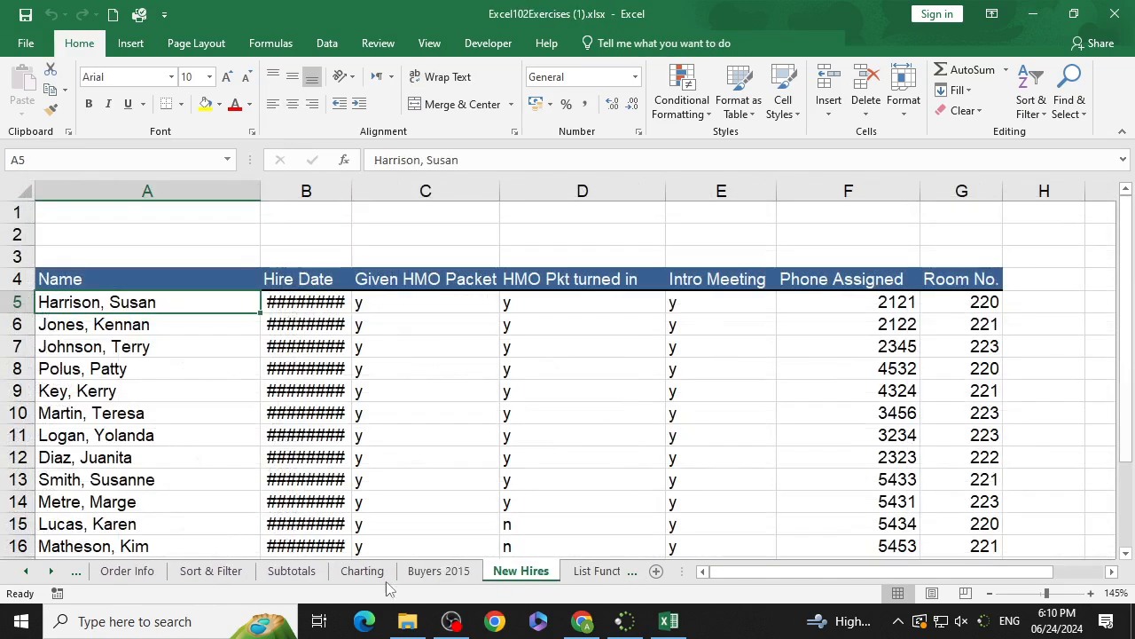
{"action": "left_click", "coordinate": [603, 571]}
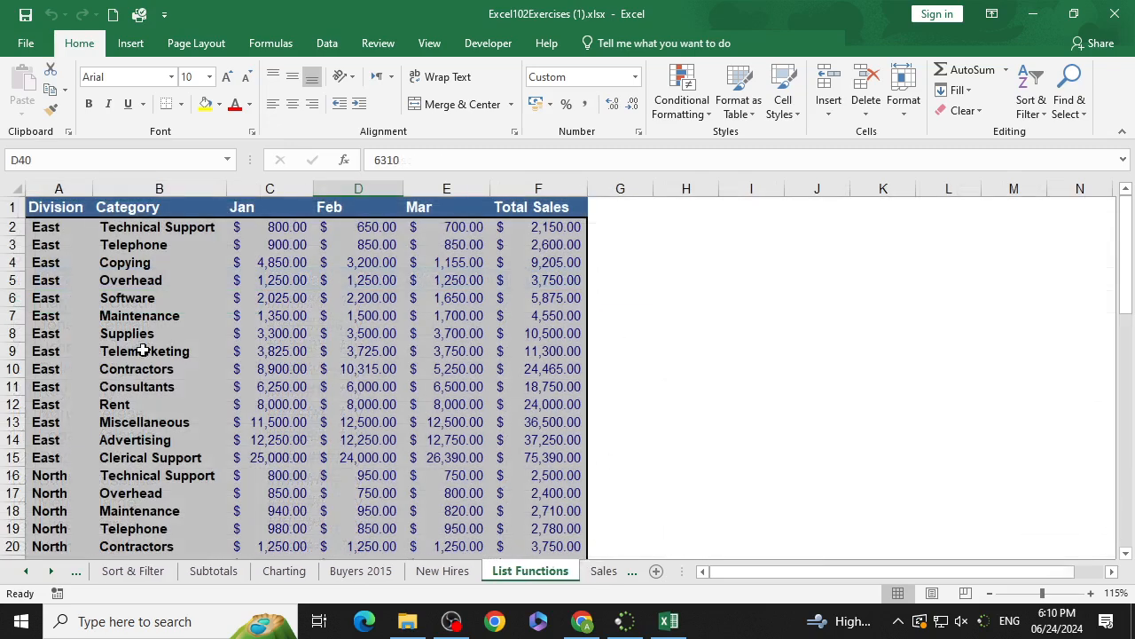
{"action": "left_click", "coordinate": [665, 249]}
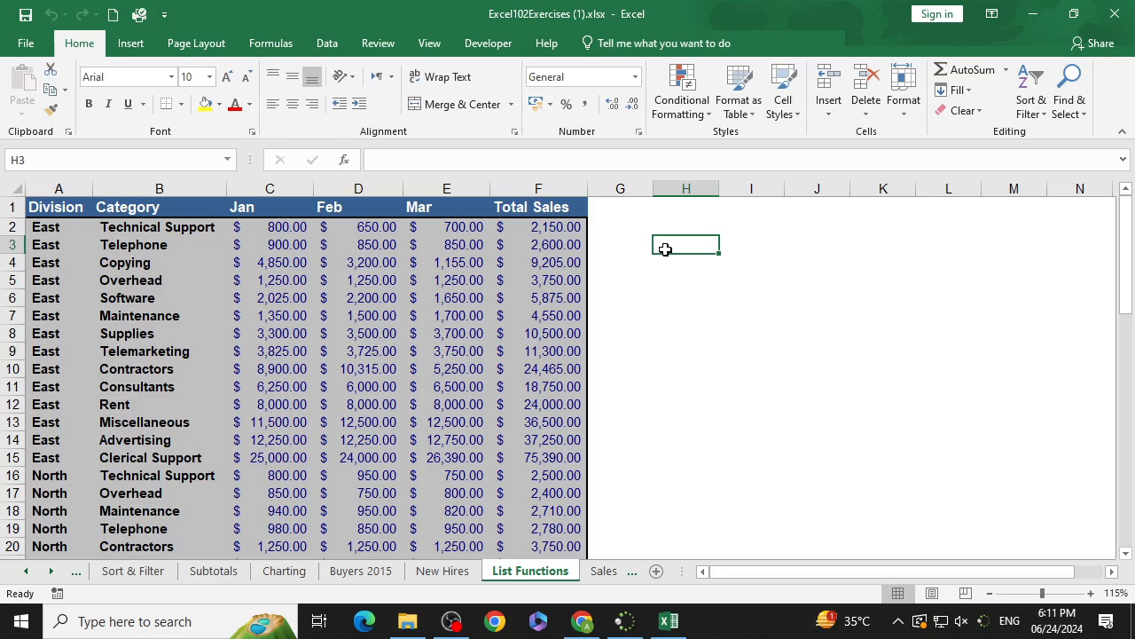
{"action": "left_click", "coordinate": [621, 241]}
{"action": "left_click", "coordinate": [673, 242]}
Step: Total the Total Sales column in F60 with a SUM formula over F2:F59
{"action": "scroll", "coordinate": [545, 362], "scroll_direction": "down", "scroll_amount": 4}
{"action": "scroll", "coordinate": [545, 362], "scroll_direction": "down", "scroll_amount": 12}
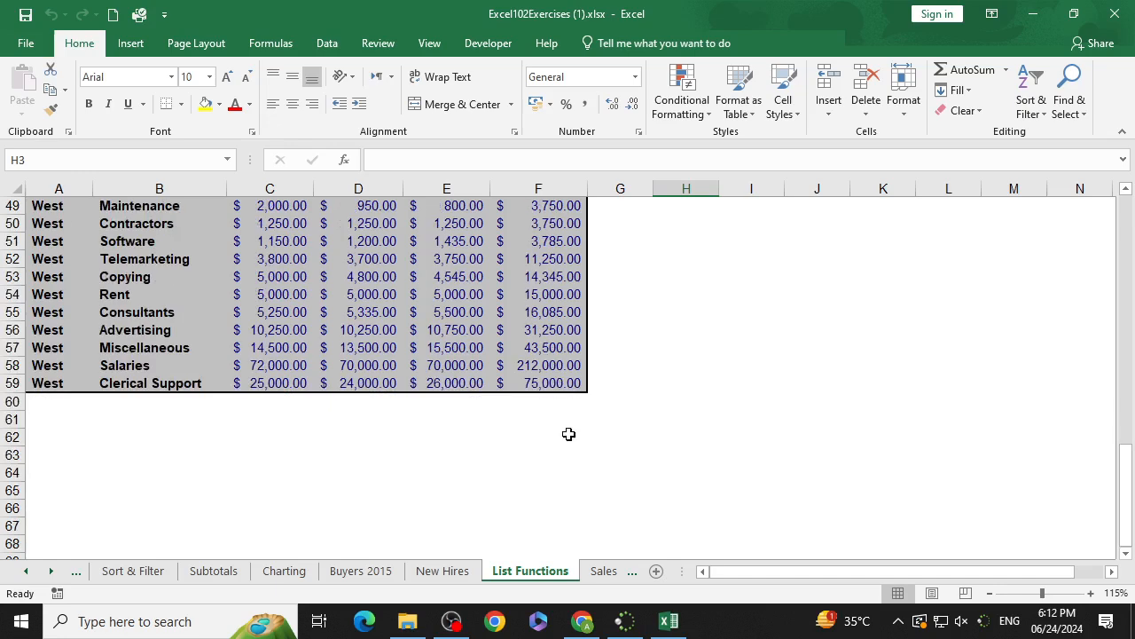
{"action": "left_click", "coordinate": [566, 402]}
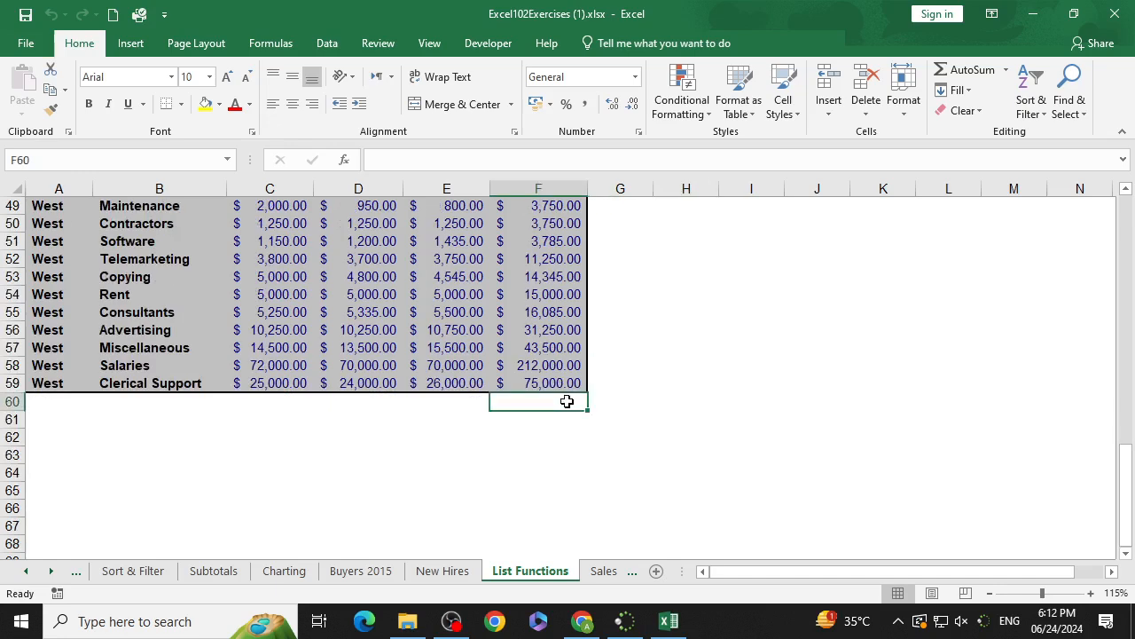
{"action": "type", "text": "=sum("}
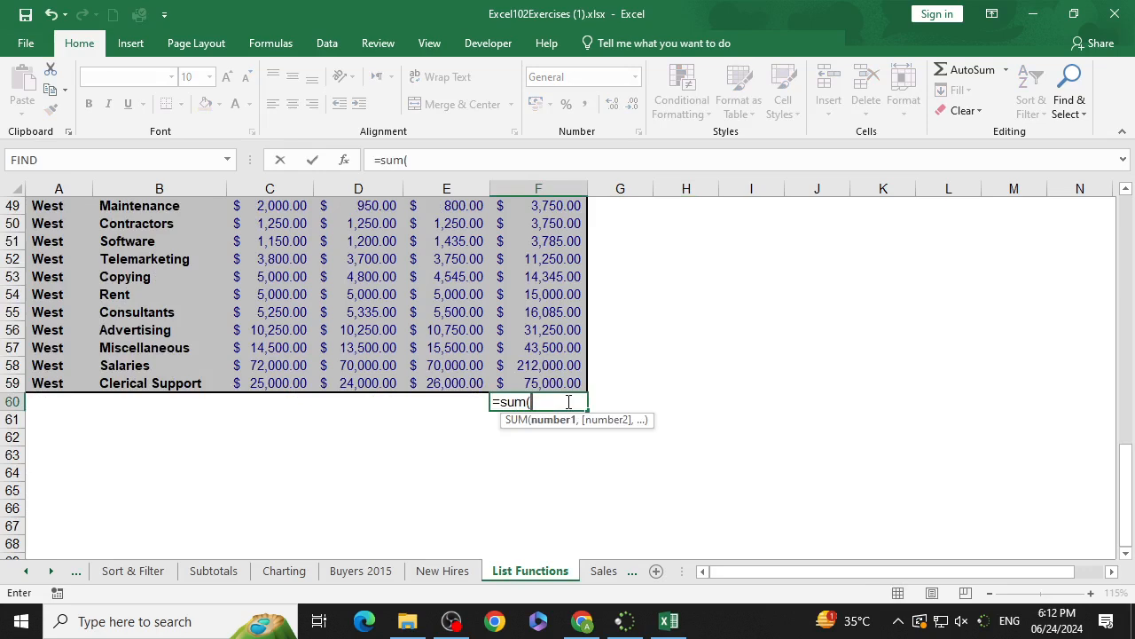
{"action": "key", "text": "Up"}
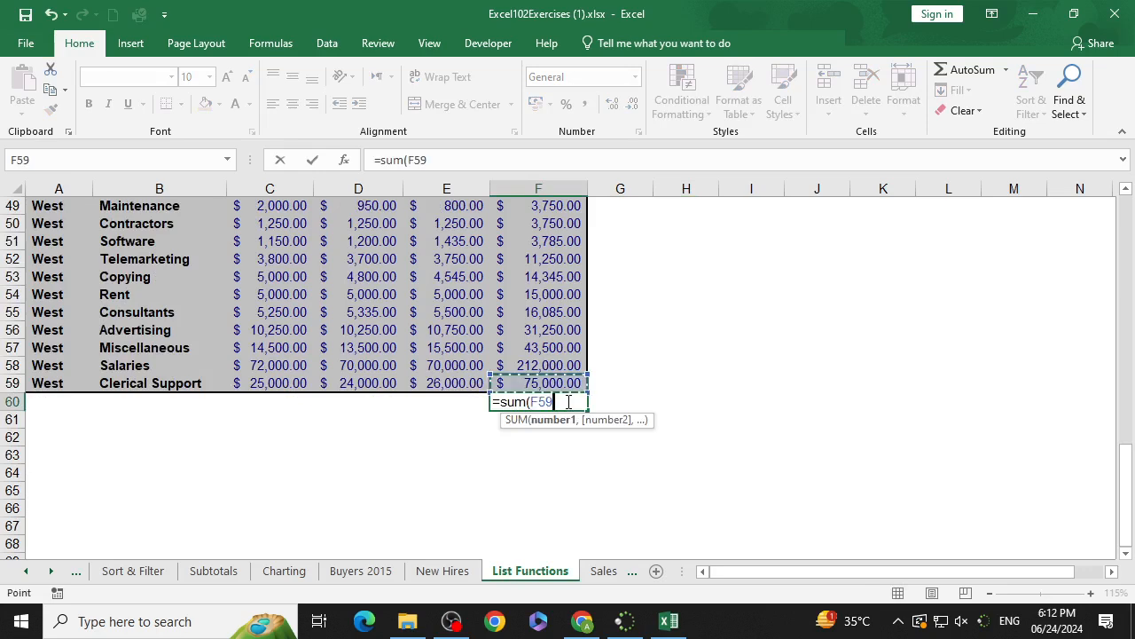
{"action": "key", "text": "shift+Up"}
{"action": "key", "text": "shift+Up"}
{"action": "key", "text": "shift+Up"}
{"action": "key", "text": "shift+Up"}
{"action": "key", "text": "shift+Up"}
{"action": "key", "text": "shift+Up"}
{"action": "key", "text": "shift+Up"}
{"action": "key", "text": "shift+Up"}
{"action": "key", "text": "shift+Up"}
{"action": "key", "text": "shift+Up"}
{"action": "key", "text": "shift+Up"}
{"action": "key", "text": "shift+Up"}
{"action": "key", "text": "shift+Up"}
{"action": "key", "text": "shift+Up"}
{"action": "key", "text": "shift+Up"}
{"action": "key", "text": "shift+Up"}
{"action": "key", "text": "shift+Up"}
{"action": "key", "text": "shift+Up"}
{"action": "key", "text": "shift+Up"}
{"action": "key", "text": "shift+Up"}
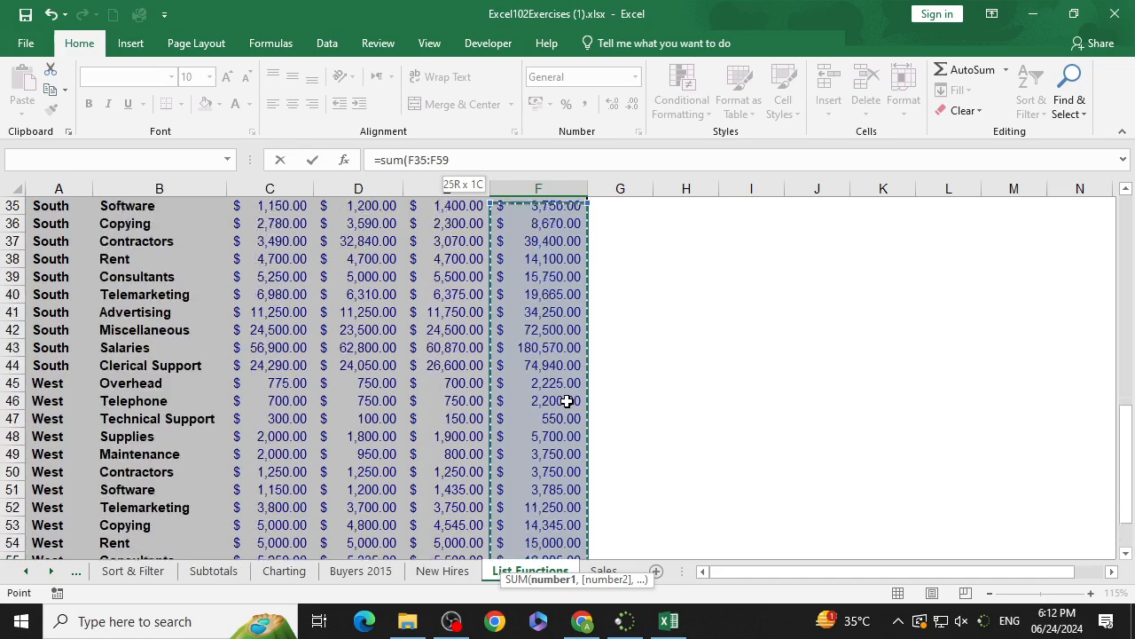
{"action": "key", "text": "shift+Up"}
{"action": "key", "text": "shift+Up"}
{"action": "key", "text": "shift+Up"}
{"action": "key", "text": "shift+Up"}
{"action": "key", "text": "shift+Up"}
{"action": "key", "text": "shift+Up"}
{"action": "key", "text": "shift+Up"}
{"action": "key", "text": "shift+Up"}
{"action": "key", "text": "shift+Up"}
{"action": "key", "text": "shift+Up"}
{"action": "key", "text": "shift+Up"}
{"action": "key", "text": "shift+Up"}
{"action": "key", "text": "shift+Up"}
{"action": "key", "text": "shift+Up"}
{"action": "key", "text": "shift+Up"}
{"action": "key", "text": "shift+Up"}
{"action": "key", "text": "shift+Up"}
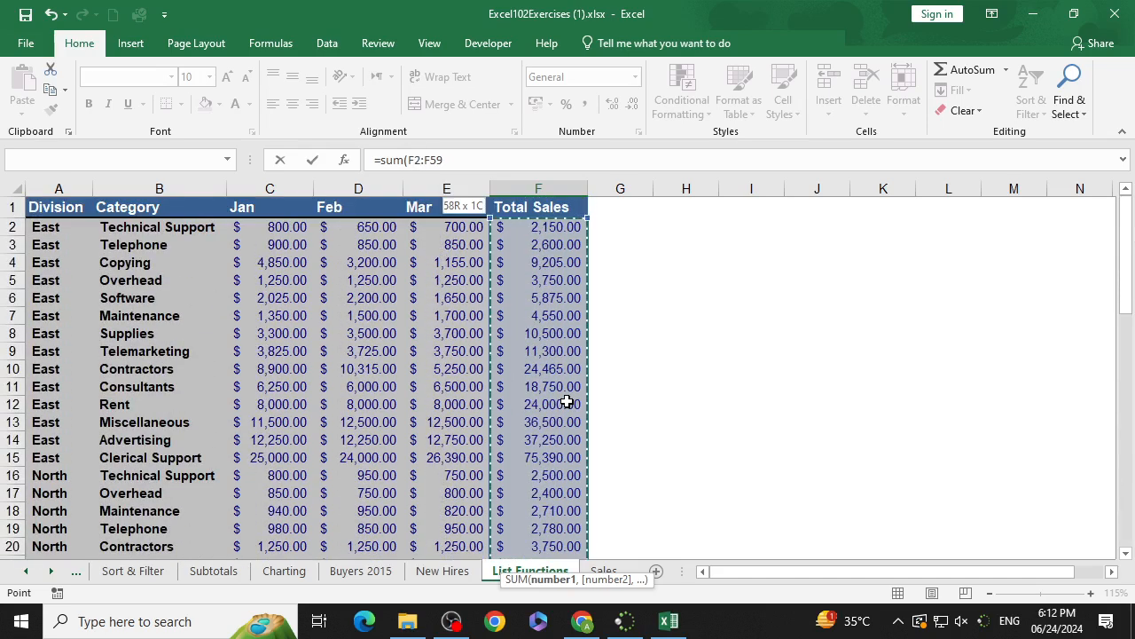
{"action": "type", "text": ")"}
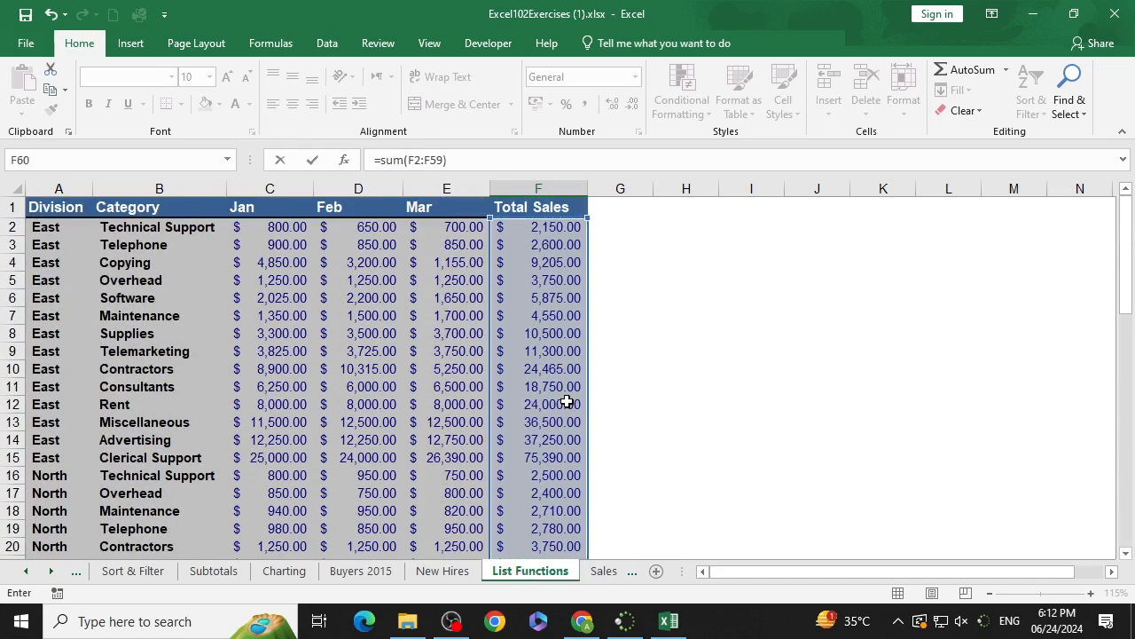
{"action": "key", "text": "Return"}
{"action": "left_click", "coordinate": [566, 525]}
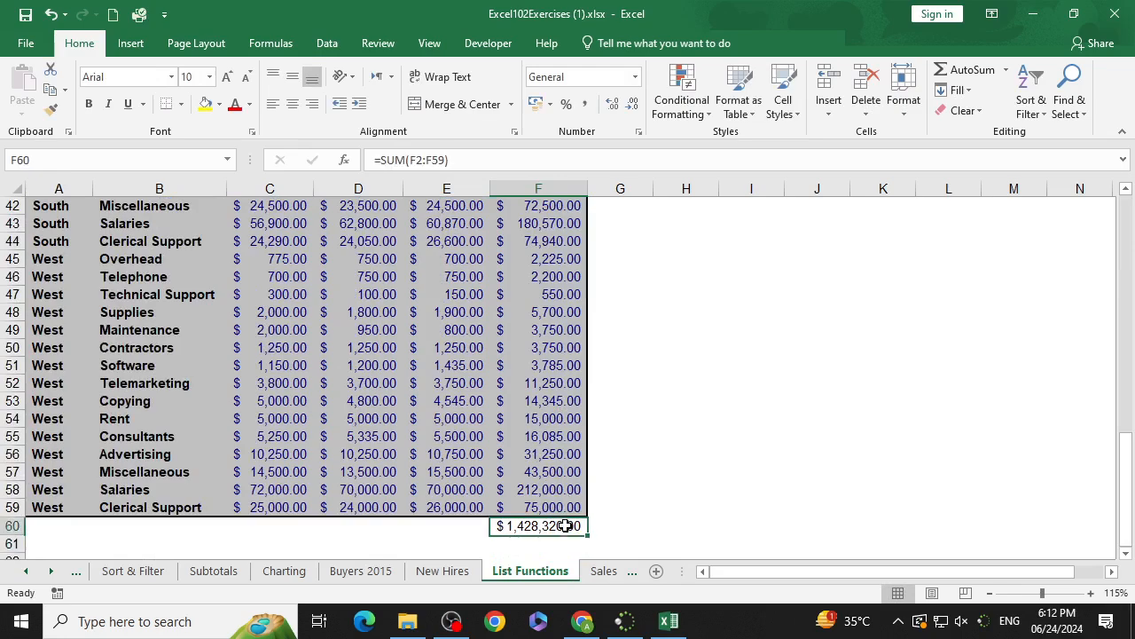
Step: Turn on AutoFilter for the sales list
{"action": "scroll", "coordinate": [678, 429], "scroll_direction": "up", "scroll_amount": 14}
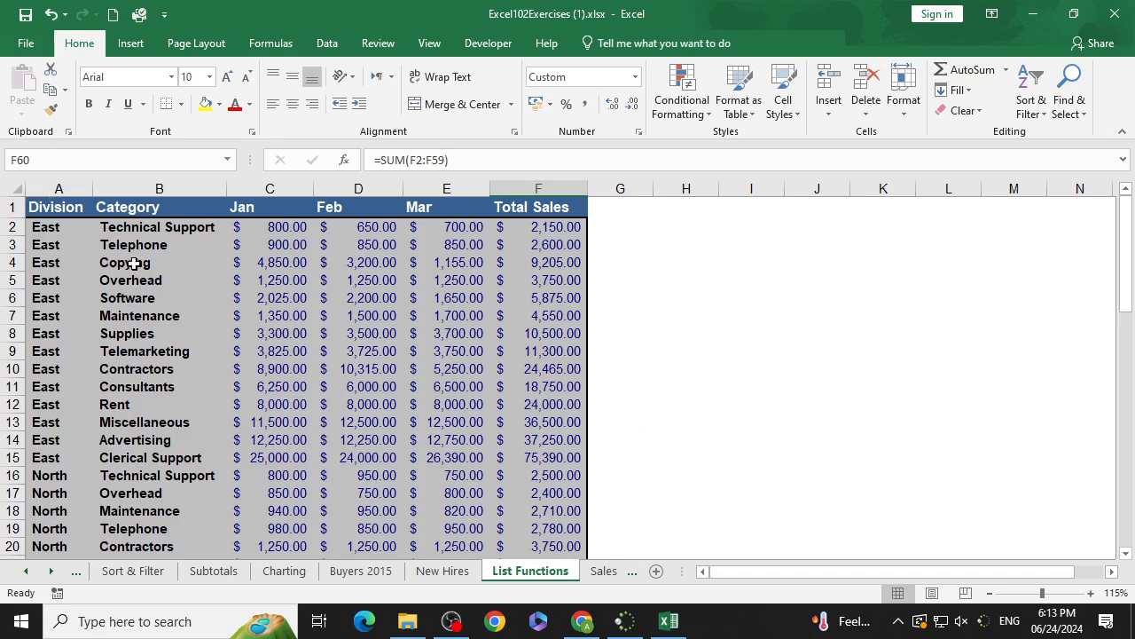
{"action": "left_click", "coordinate": [287, 279]}
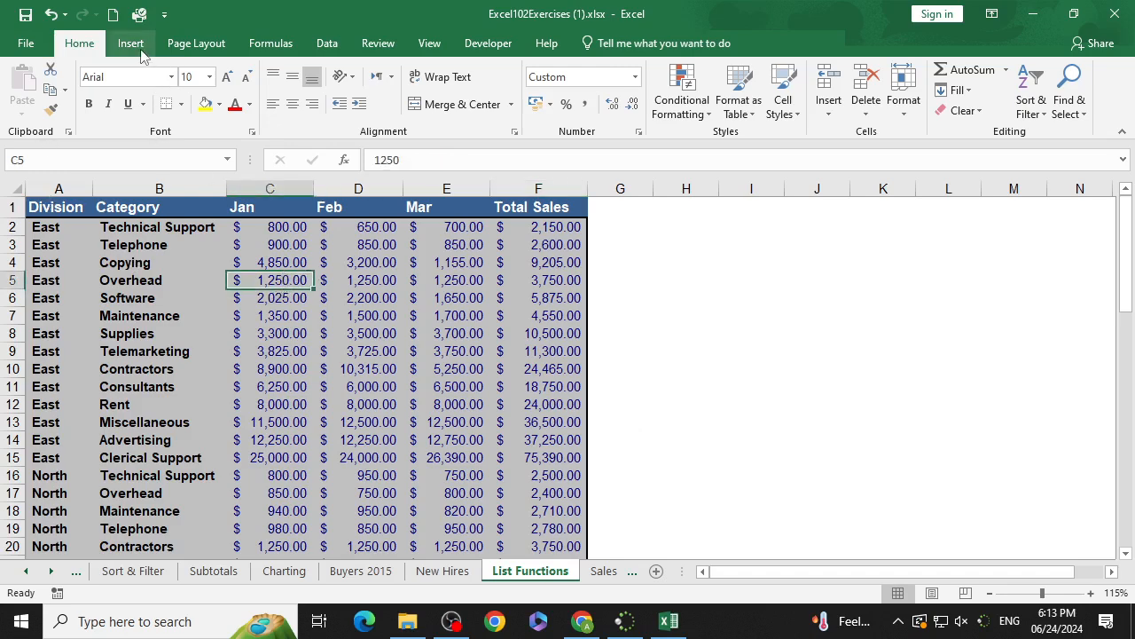
{"action": "left_click", "coordinate": [1034, 110]}
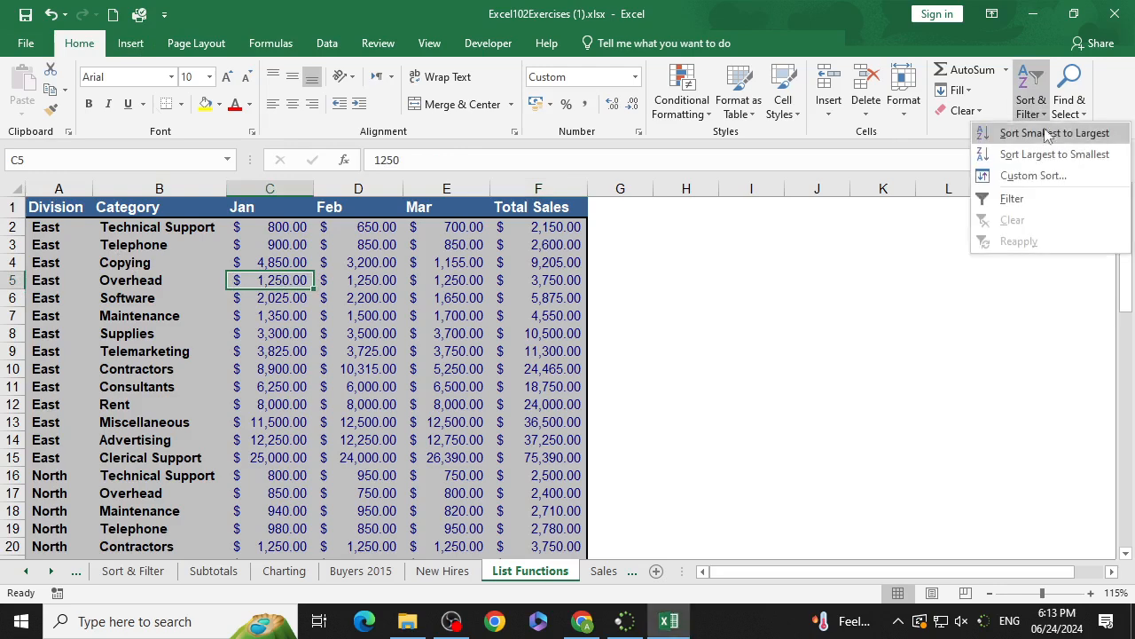
{"action": "left_click", "coordinate": [1014, 198]}
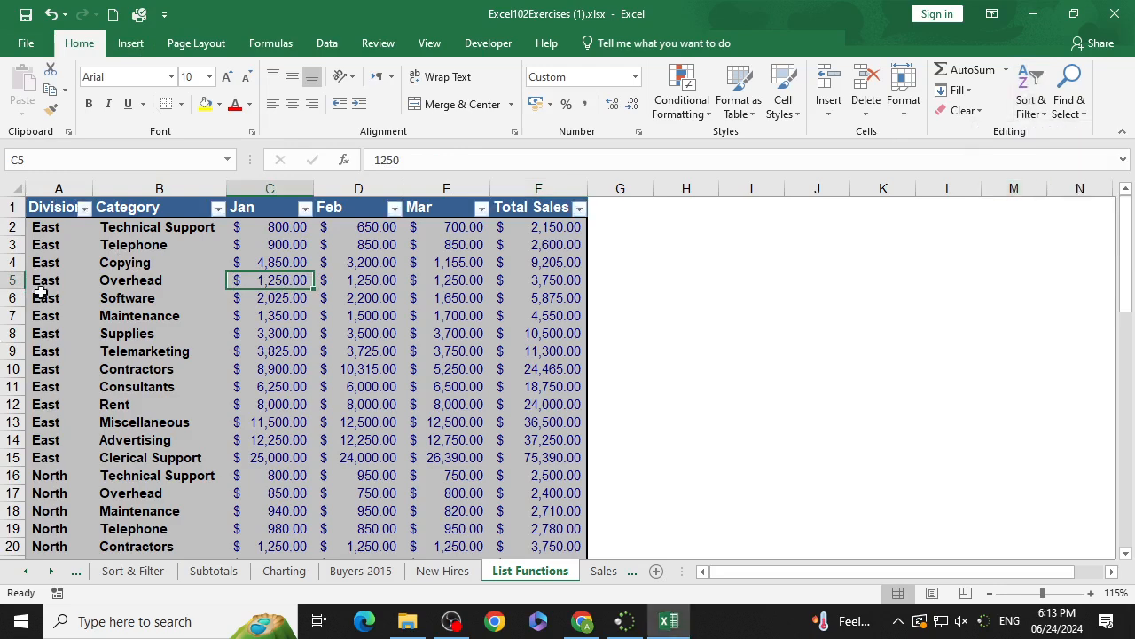
Step: Filter the Category column to show only Supplies
{"action": "left_click", "coordinate": [217, 208]}
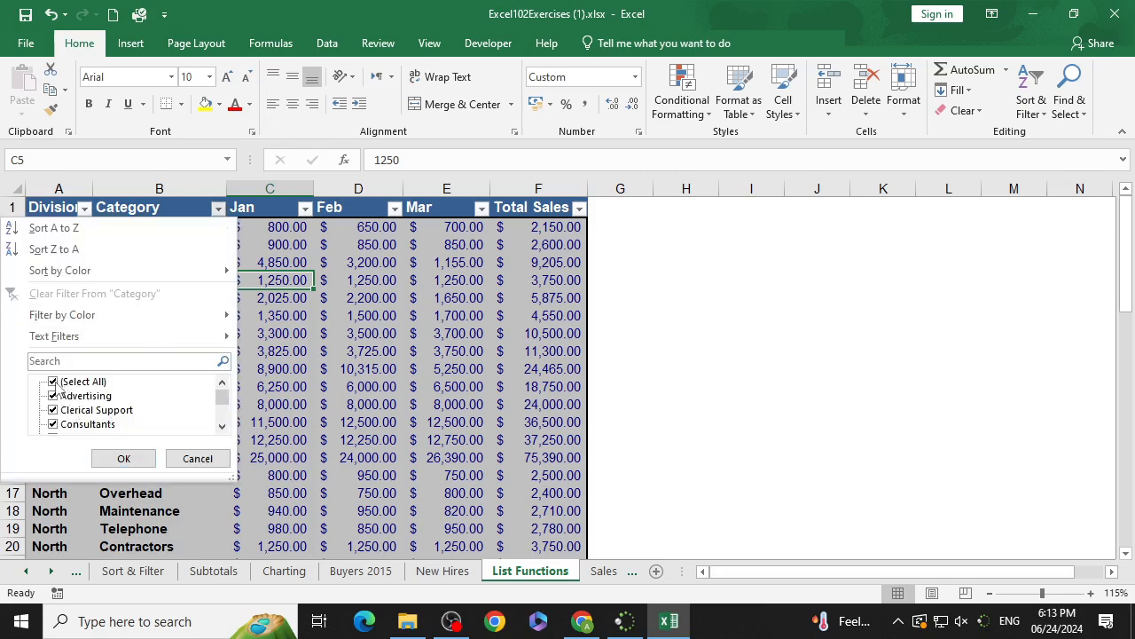
{"action": "left_click", "coordinate": [60, 389]}
{"action": "scroll", "coordinate": [64, 425], "scroll_direction": "down", "scroll_amount": 6}
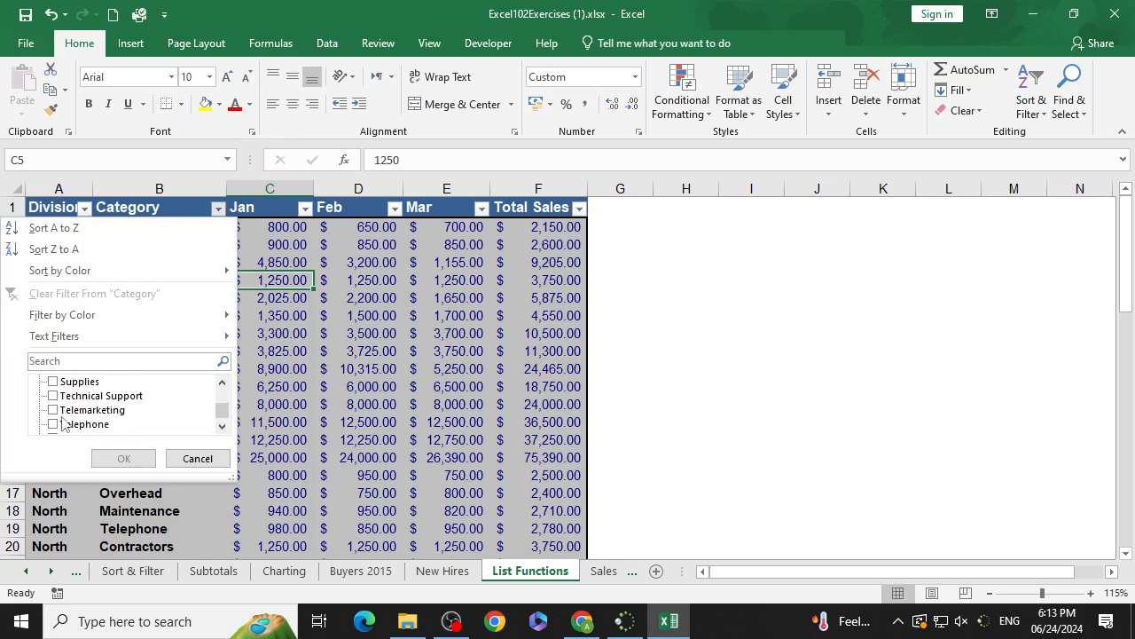
{"action": "left_click", "coordinate": [55, 381]}
{"action": "left_click", "coordinate": [123, 457]}
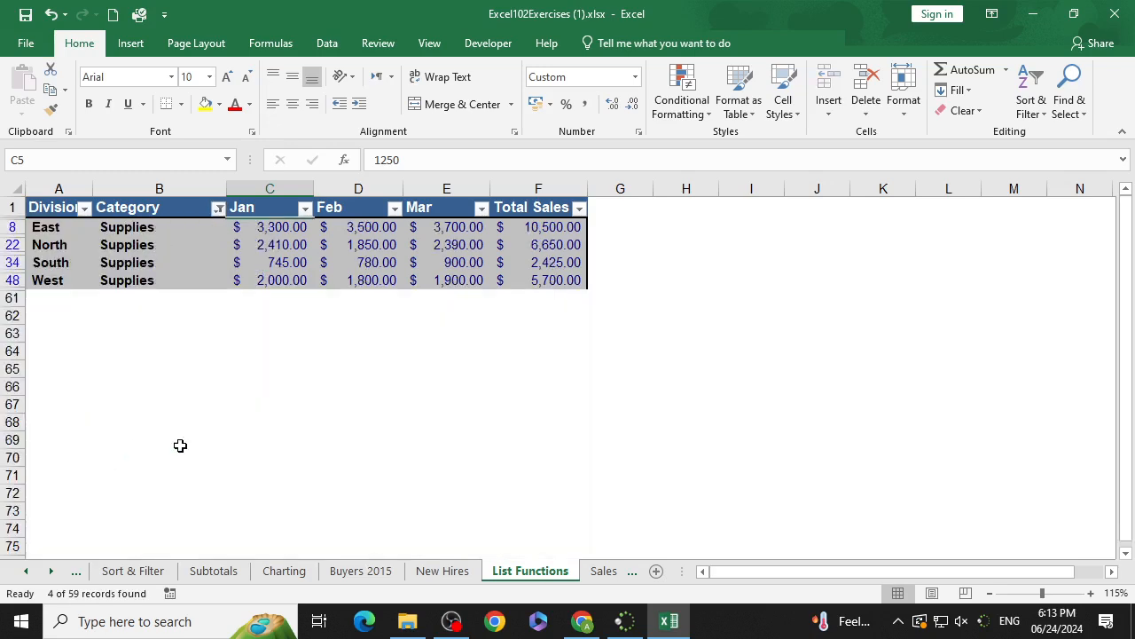
Step: Reselect all categories in the Category filter to show every row
{"action": "left_click", "coordinate": [567, 317]}
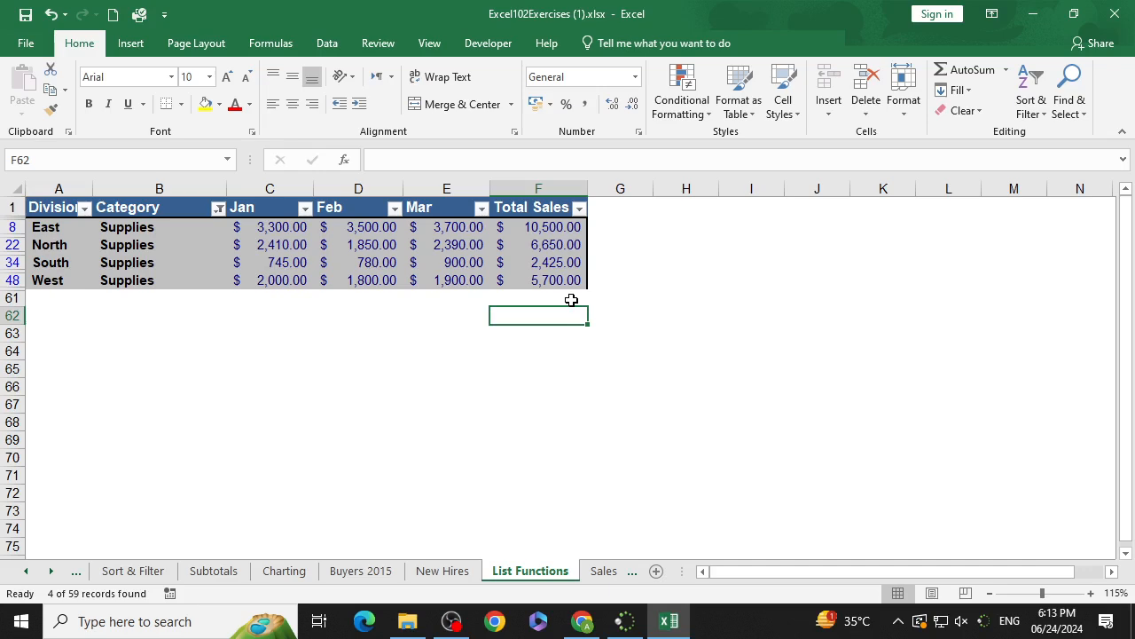
{"action": "left_click", "coordinate": [218, 208]}
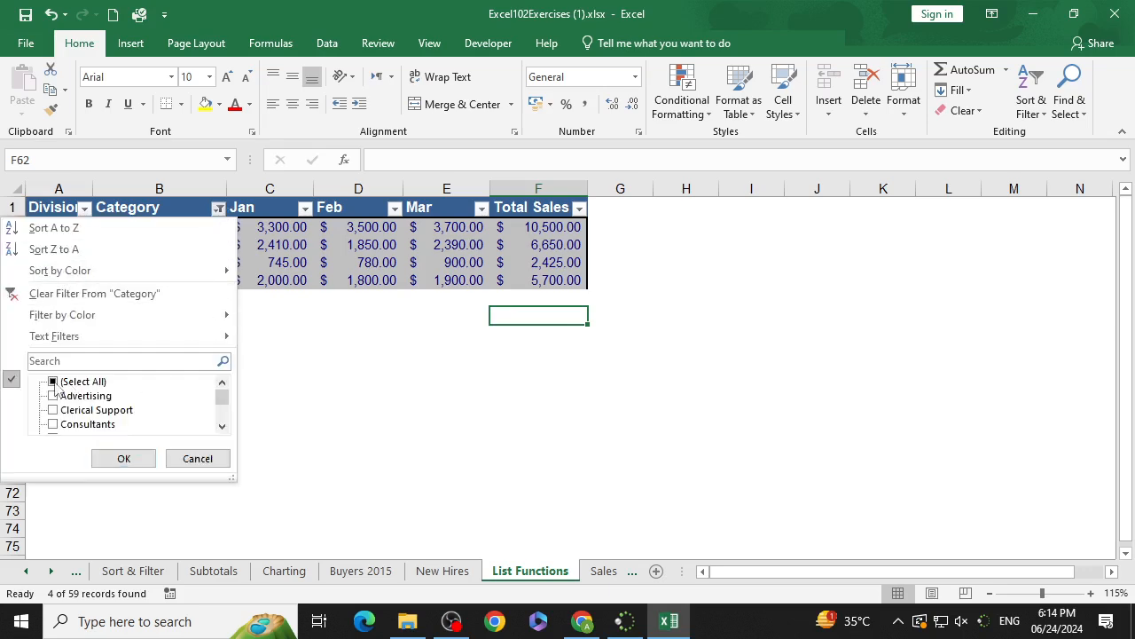
{"action": "left_click", "coordinate": [54, 382]}
{"action": "left_click", "coordinate": [123, 457]}
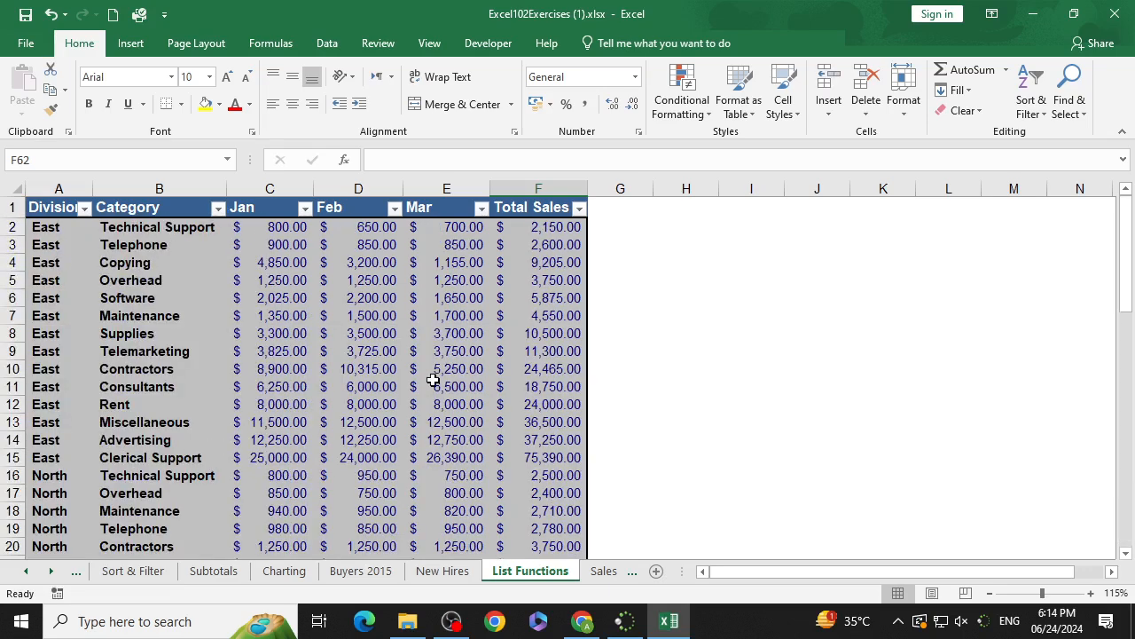
Step: Enter the criteria headings Category in H3 and Total Sales in I3
{"action": "left_click", "coordinate": [618, 253]}
{"action": "left_click", "coordinate": [675, 246]}
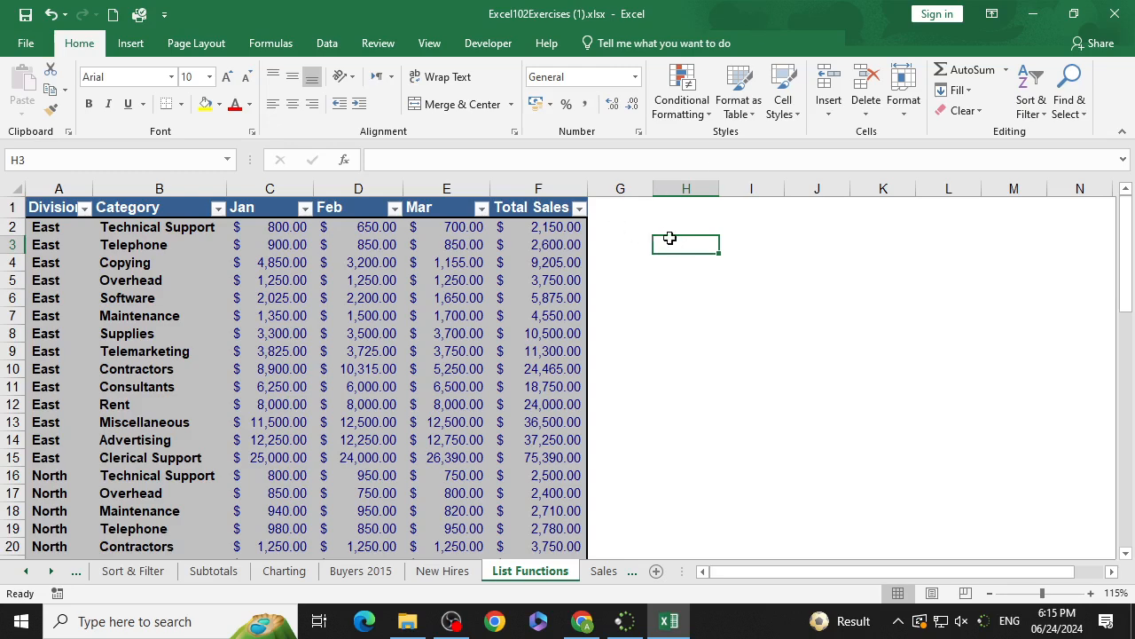
{"action": "type", "text": "C"}
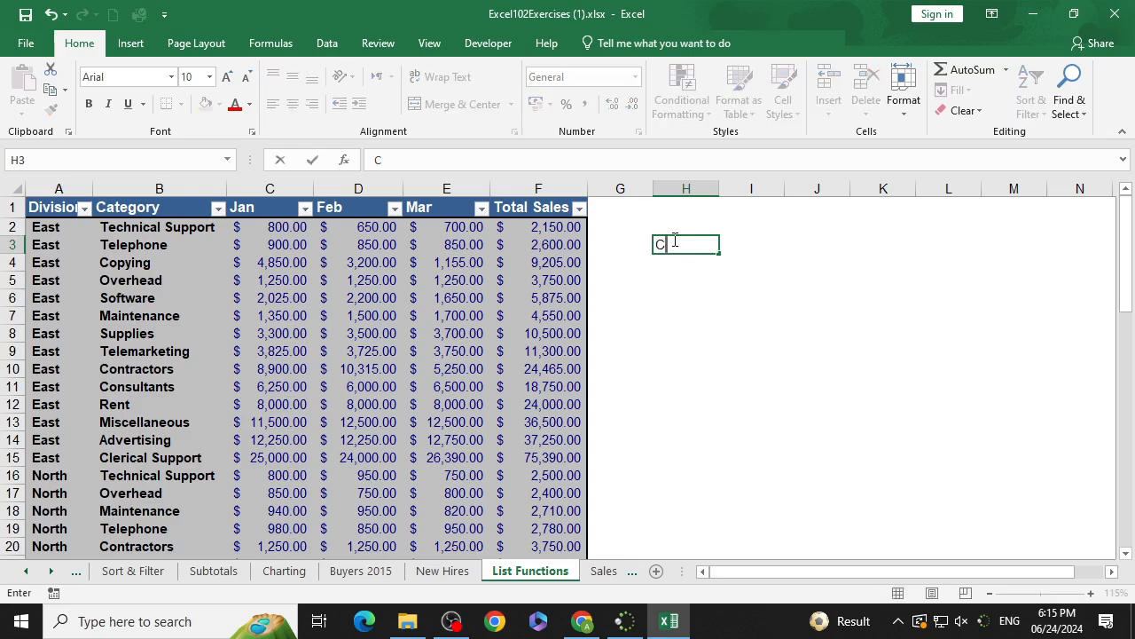
{"action": "type", "text": "ategory"}
{"action": "key", "text": "Tab"}
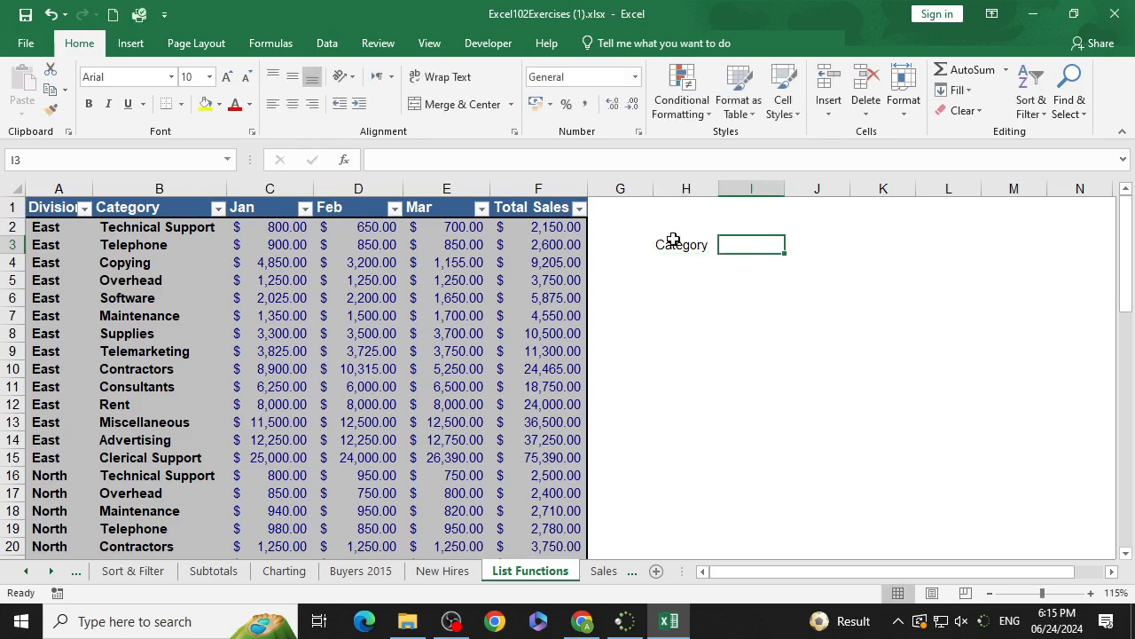
{"action": "type", "text": "Tota"}
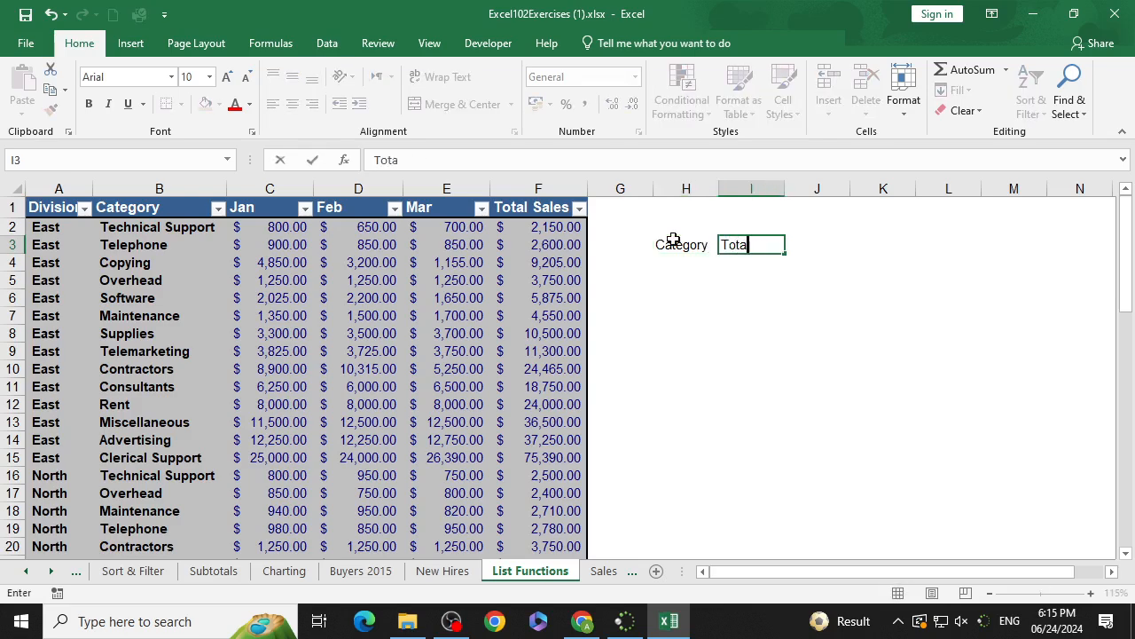
{"action": "type", "text": "l Sales"}
{"action": "key", "text": "Return"}
{"action": "key", "text": "Up"}
{"action": "key", "text": "Right"}
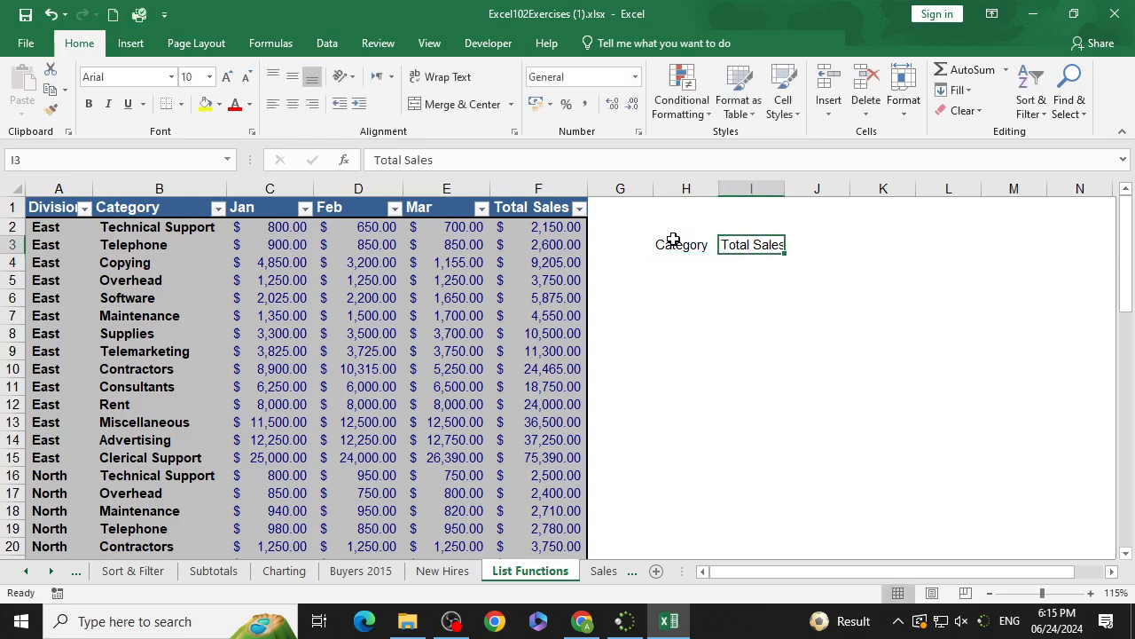
{"action": "key", "text": "Down"}
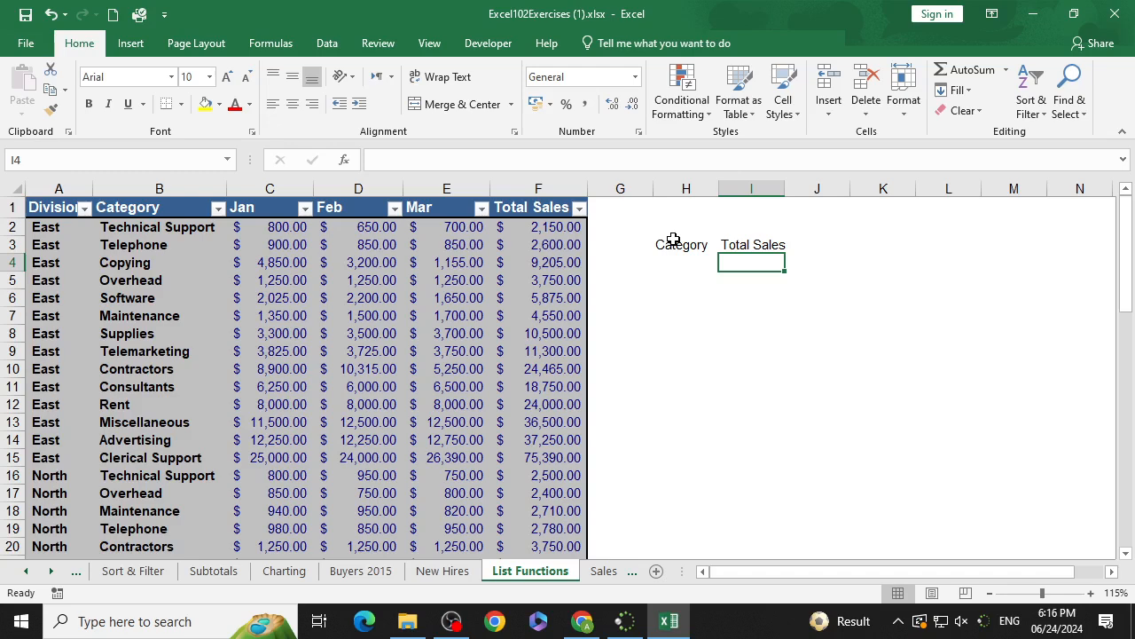
Step: Start a DSUM formula in I4 and open its Function Arguments dialog
{"action": "type", "text": "=du"}
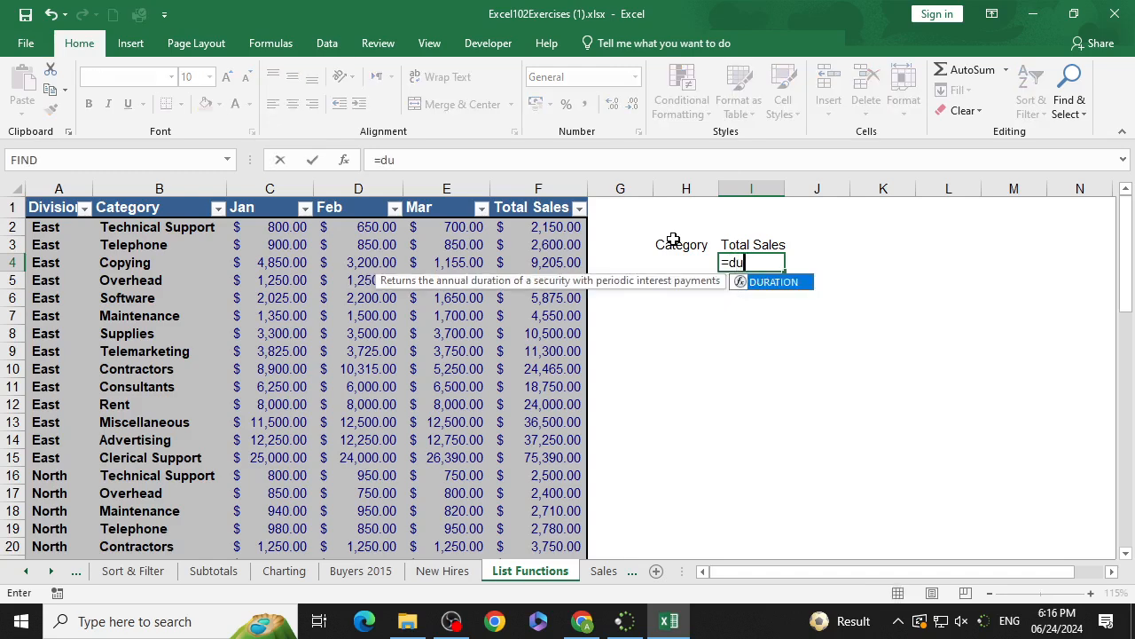
{"action": "key", "text": "BackSpace"}
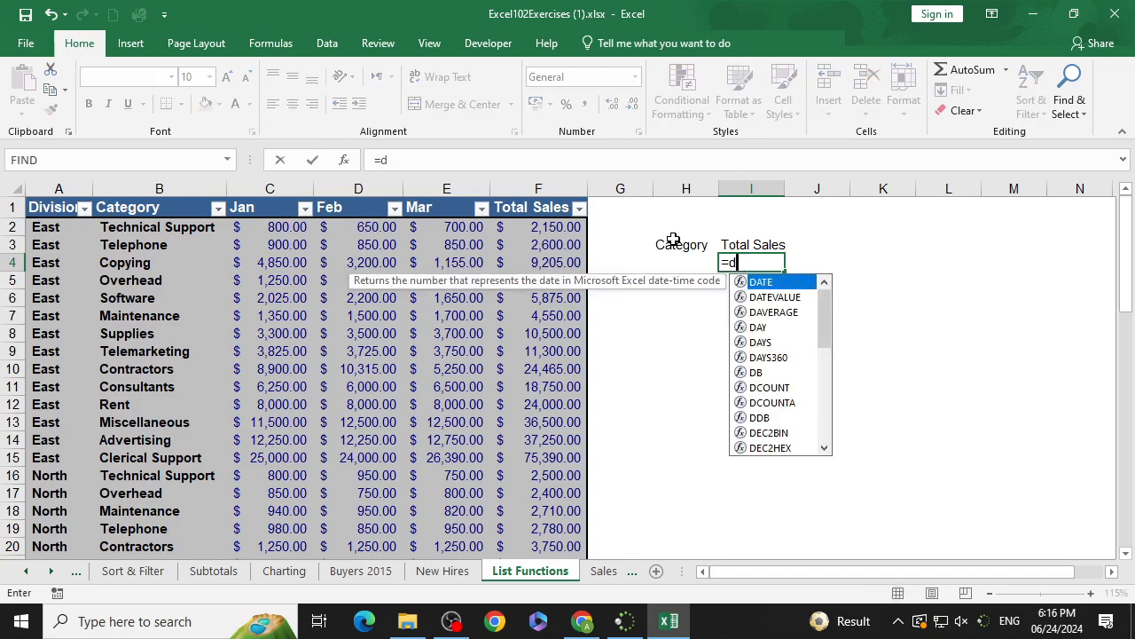
{"action": "type", "text": "su"}
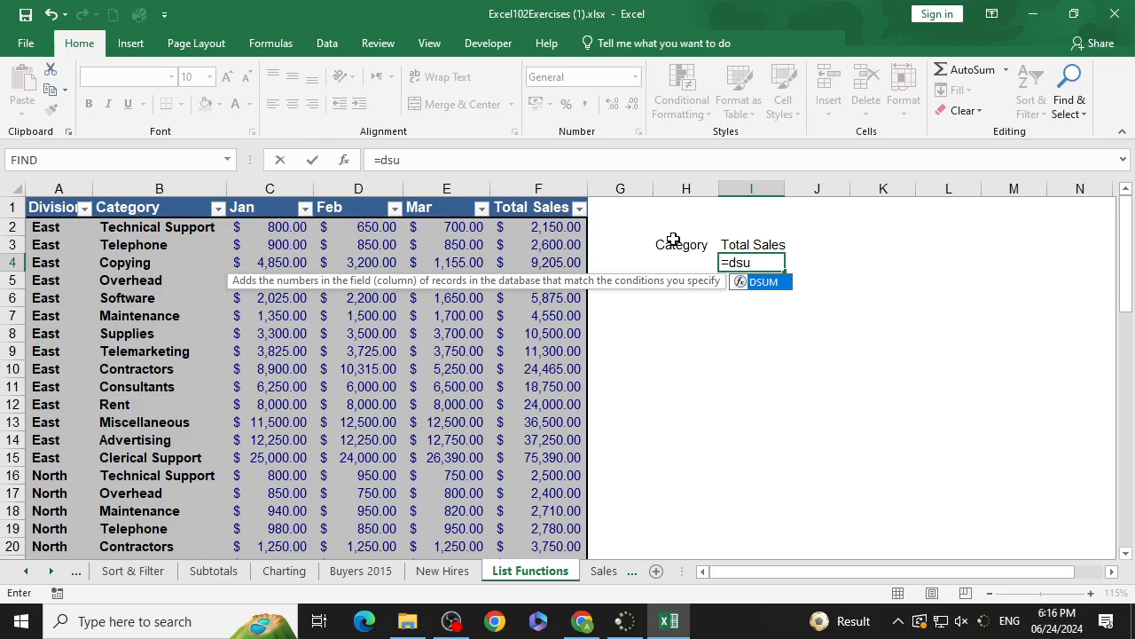
{"action": "key", "text": "Tab"}
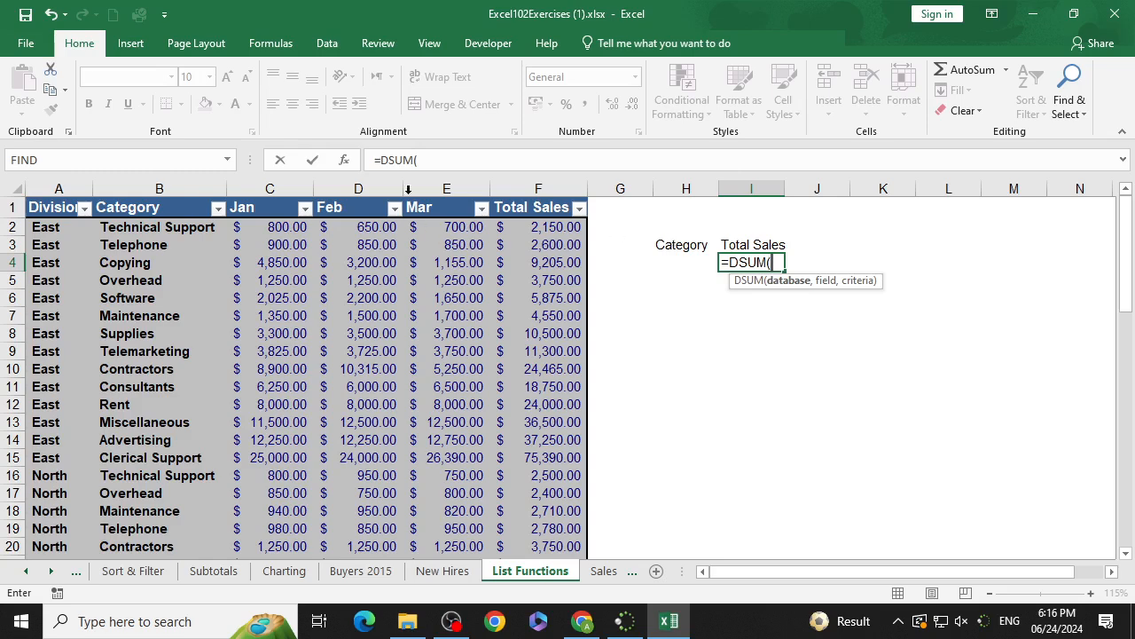
{"action": "left_click", "coordinate": [344, 168]}
{"action": "left_click_drag", "start_coordinate": [743, 191], "coordinate": [771, 89]}
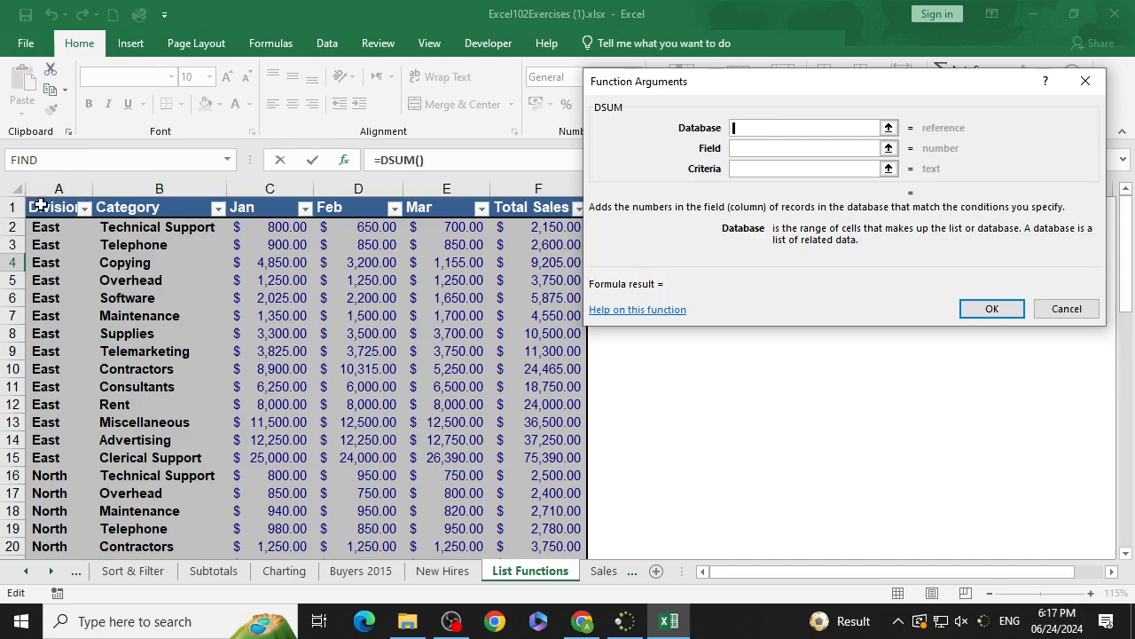
Step: Set the DSUM database argument to A1:F59 and the field argument to the Total Sales heading F1
{"action": "left_click_drag", "start_coordinate": [35, 202], "coordinate": [522, 513]}
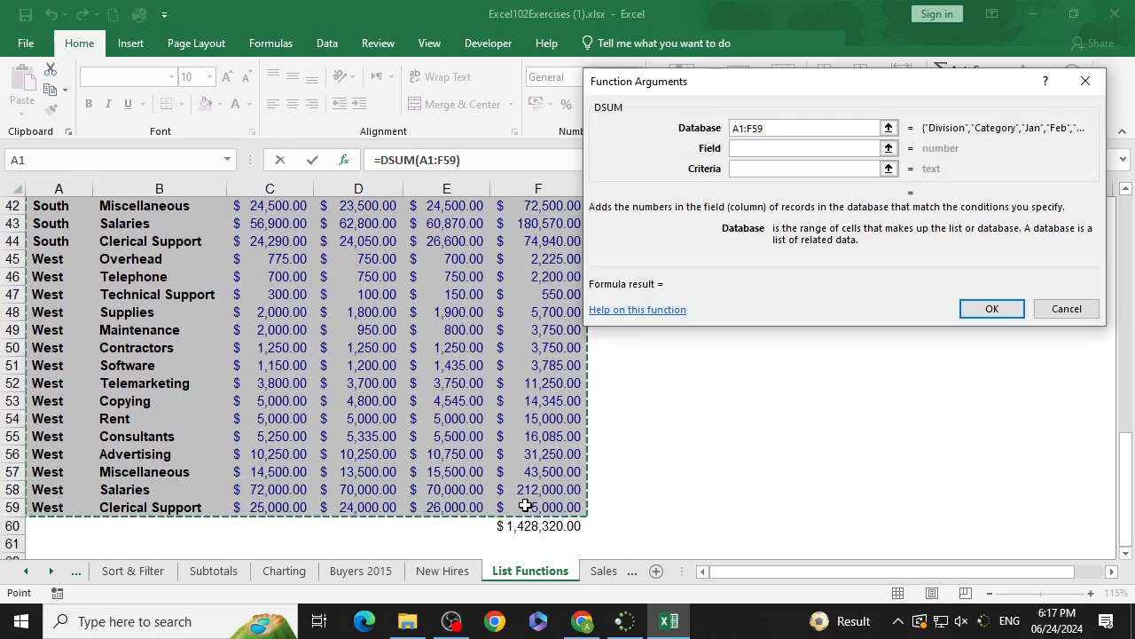
{"action": "left_click", "coordinate": [767, 149]}
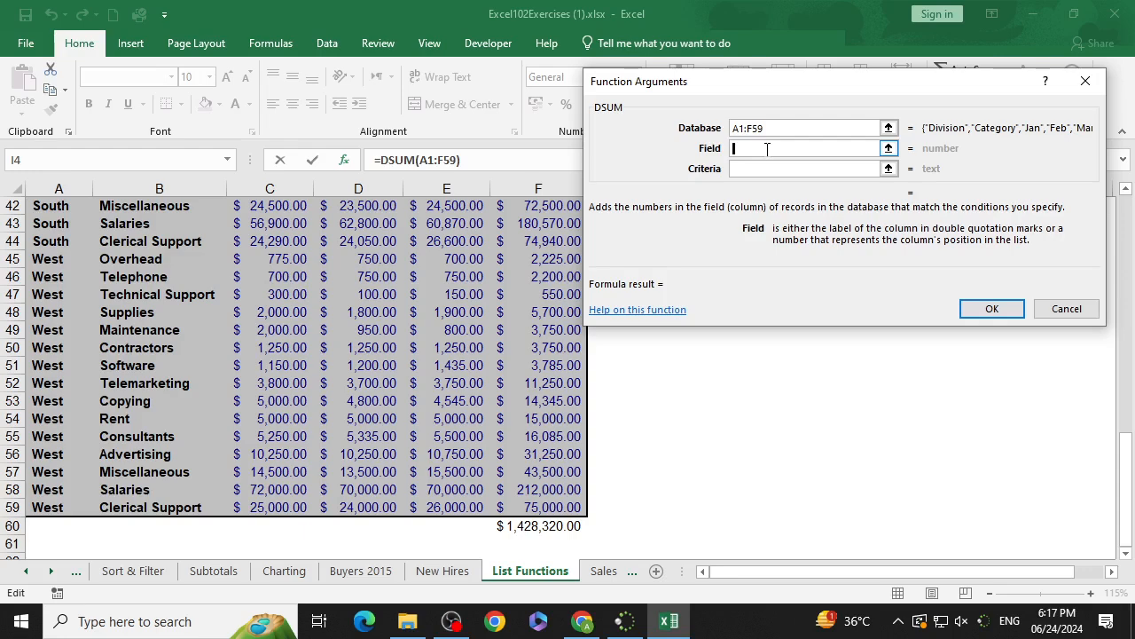
{"action": "scroll", "coordinate": [519, 278], "scroll_direction": "up", "scroll_amount": 14}
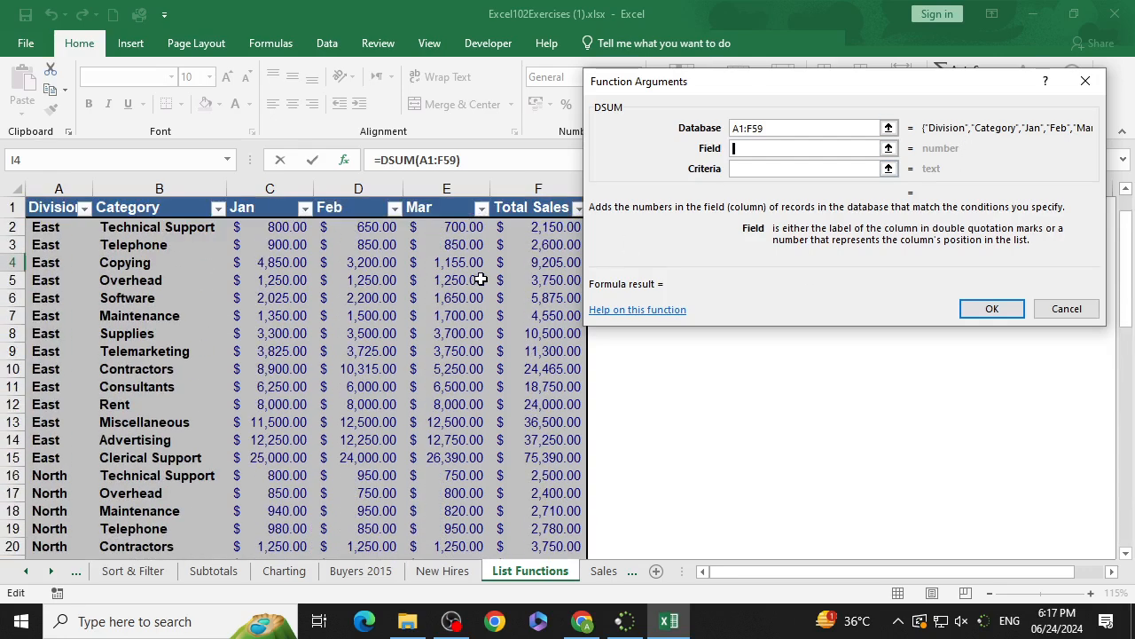
{"action": "left_click", "coordinate": [539, 209]}
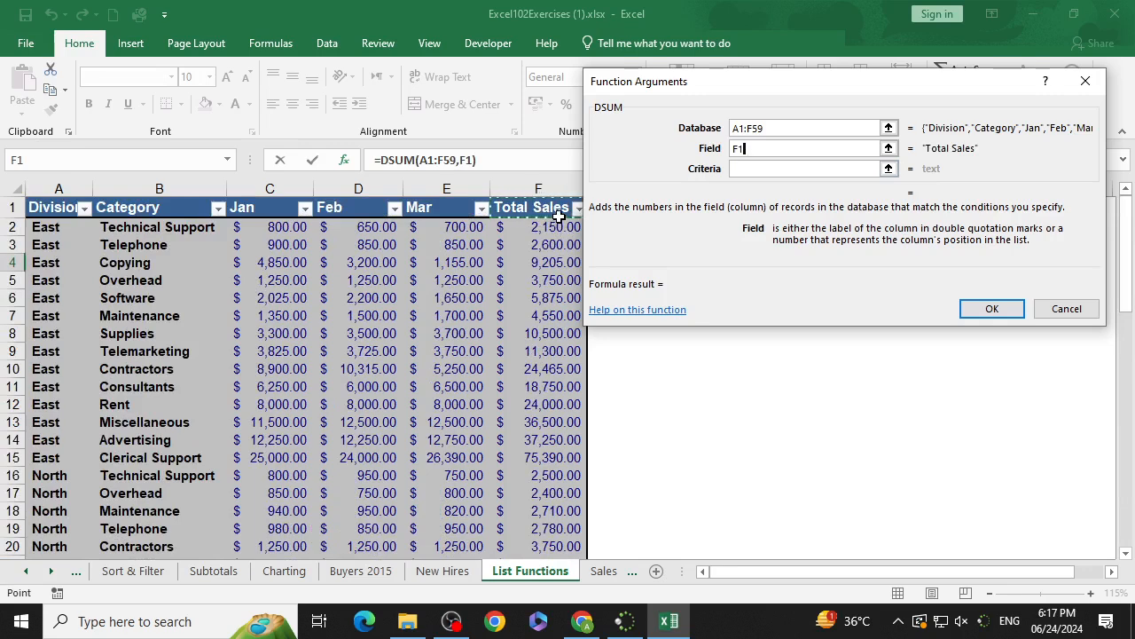
Step: Set the DSUM criteria range to H3:H4 and confirm the formula in I4
{"action": "left_click", "coordinate": [742, 169]}
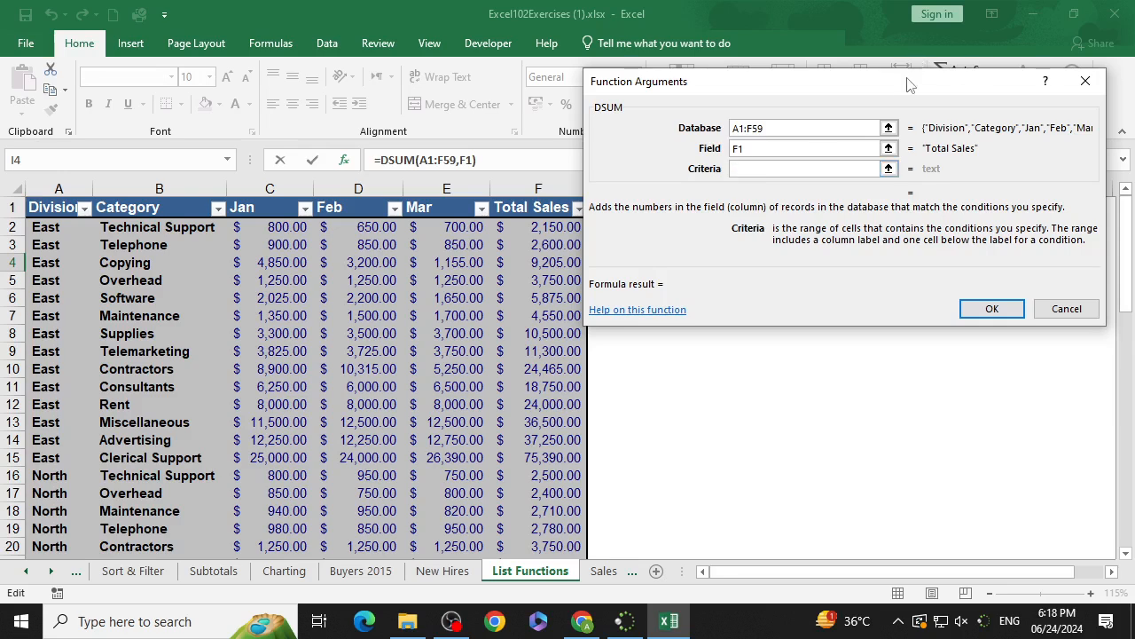
{"action": "left_click_drag", "start_coordinate": [910, 83], "coordinate": [871, 444]}
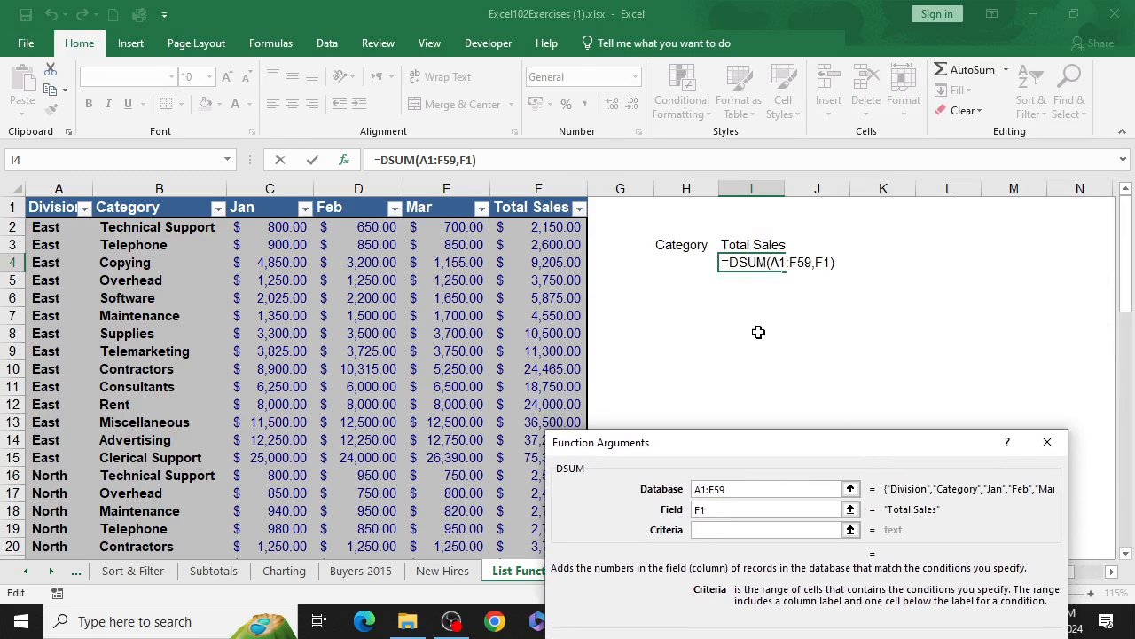
{"action": "left_click", "coordinate": [668, 250]}
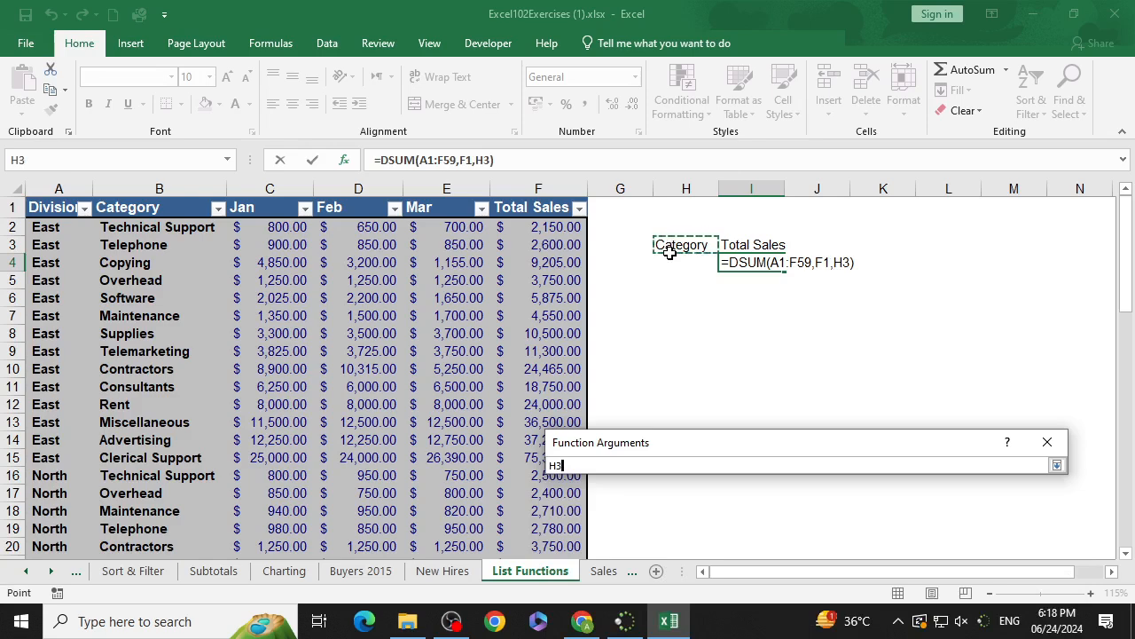
{"action": "left_click_drag", "start_coordinate": [670, 252], "coordinate": [670, 260]}
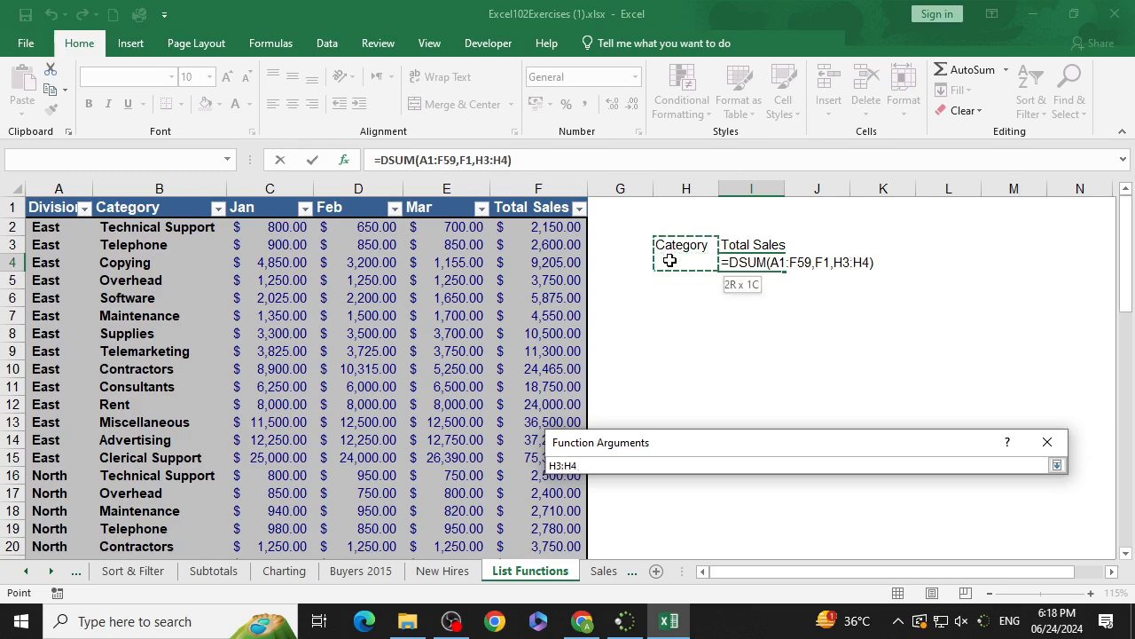
{"action": "left_click_drag", "start_coordinate": [670, 260], "coordinate": [670, 260]}
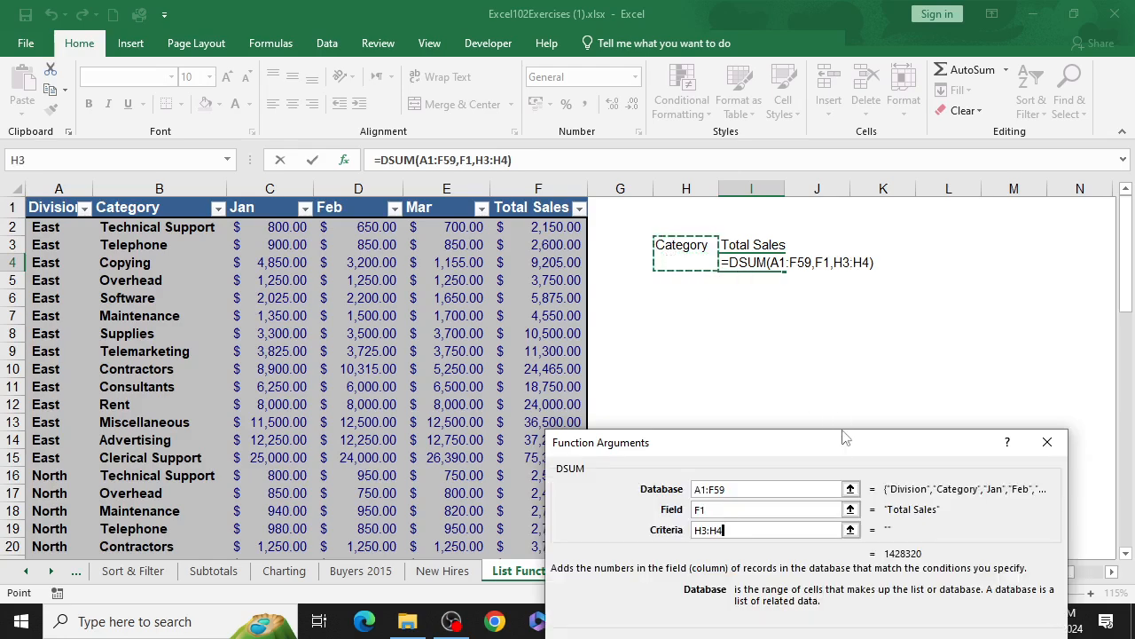
{"action": "left_click_drag", "start_coordinate": [843, 437], "coordinate": [794, 173]}
{"action": "left_click", "coordinate": [902, 401]}
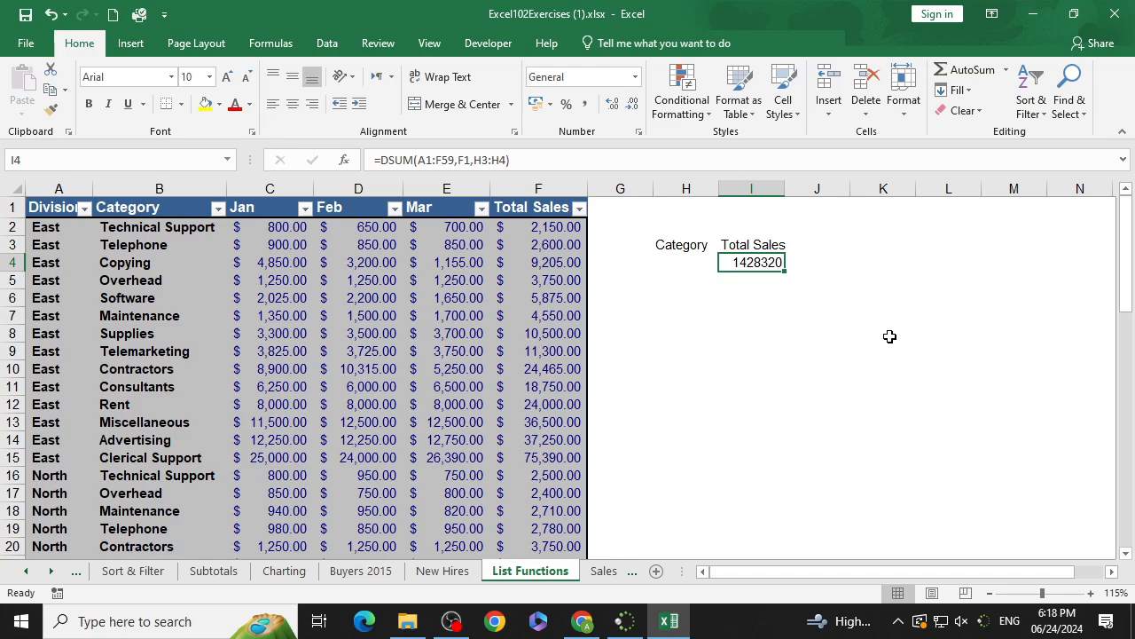
Step: Enter Supplies in H4 as the category criterion
{"action": "left_click", "coordinate": [686, 265]}
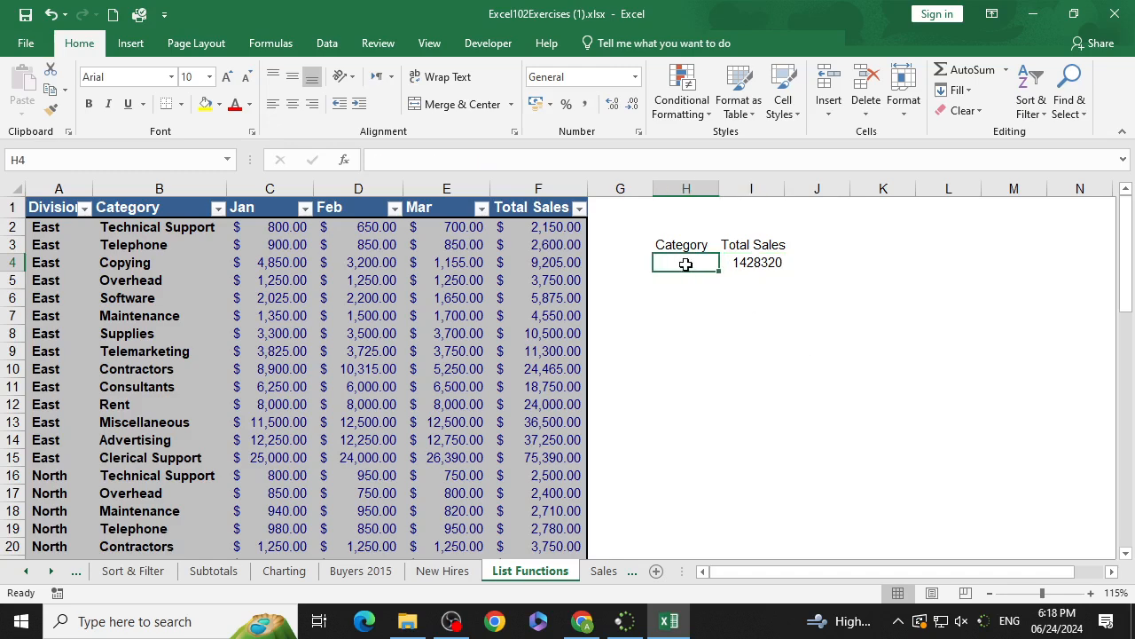
{"action": "type", "text": "Su"}
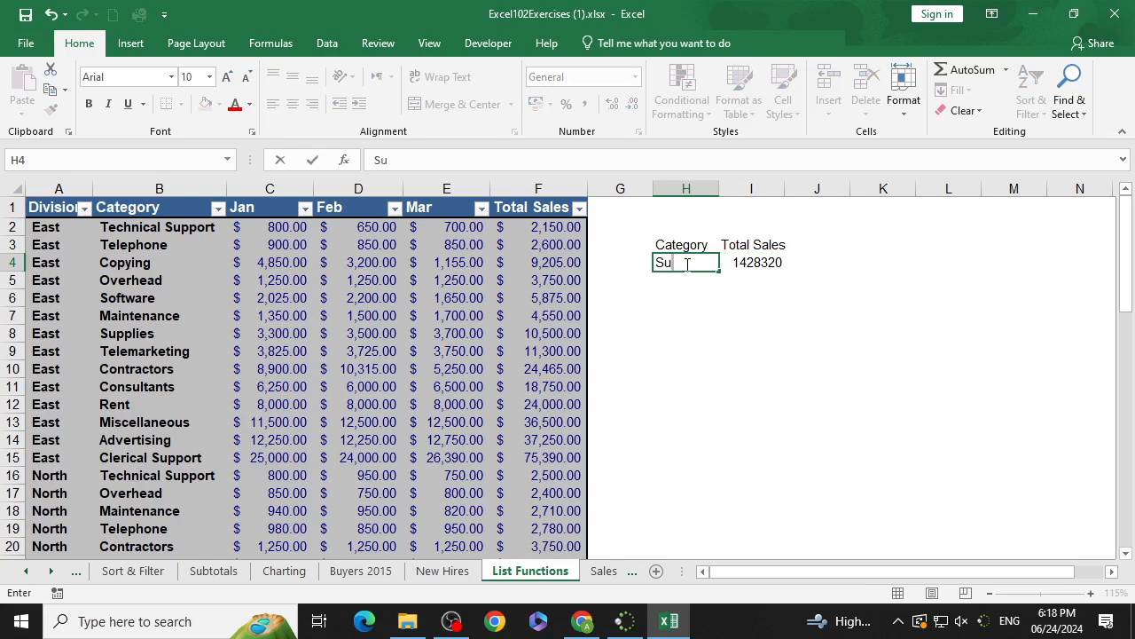
{"action": "type", "text": "pplies"}
{"action": "key", "text": "Return"}
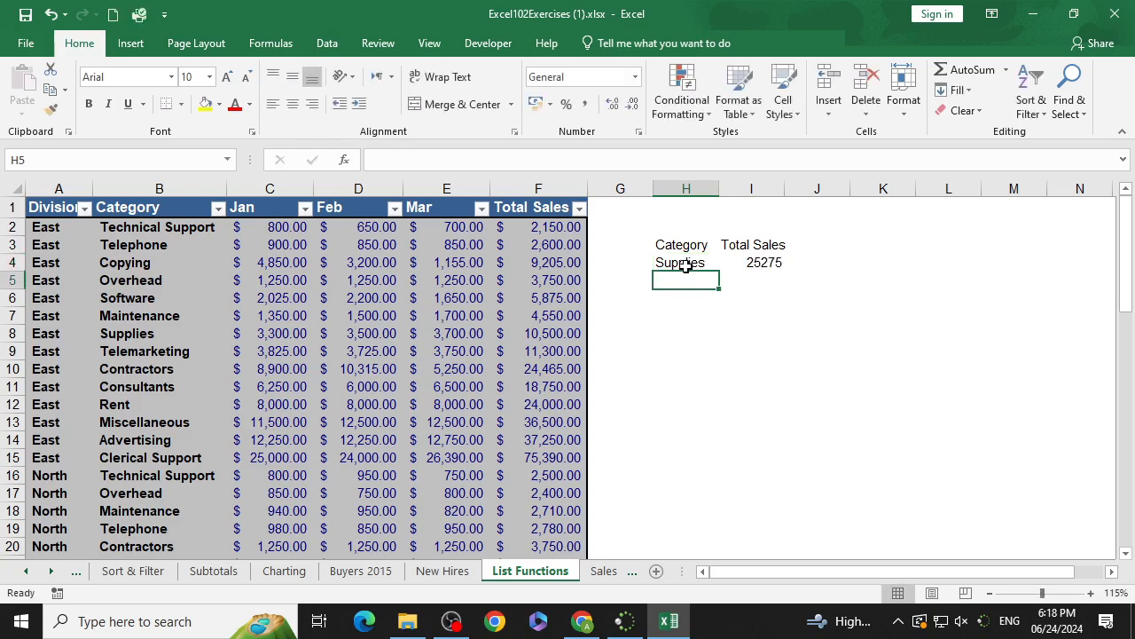
Step: Replace the H4 category criterion with Copying
{"action": "left_click", "coordinate": [686, 266]}
{"action": "left_click", "coordinate": [756, 268]}
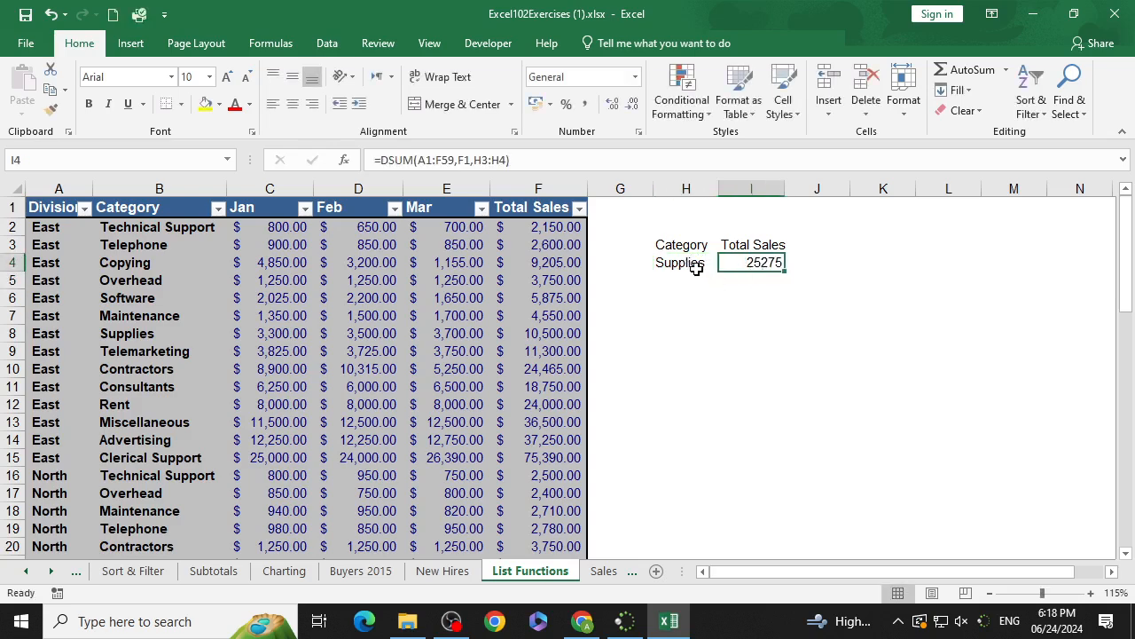
{"action": "left_click", "coordinate": [697, 271]}
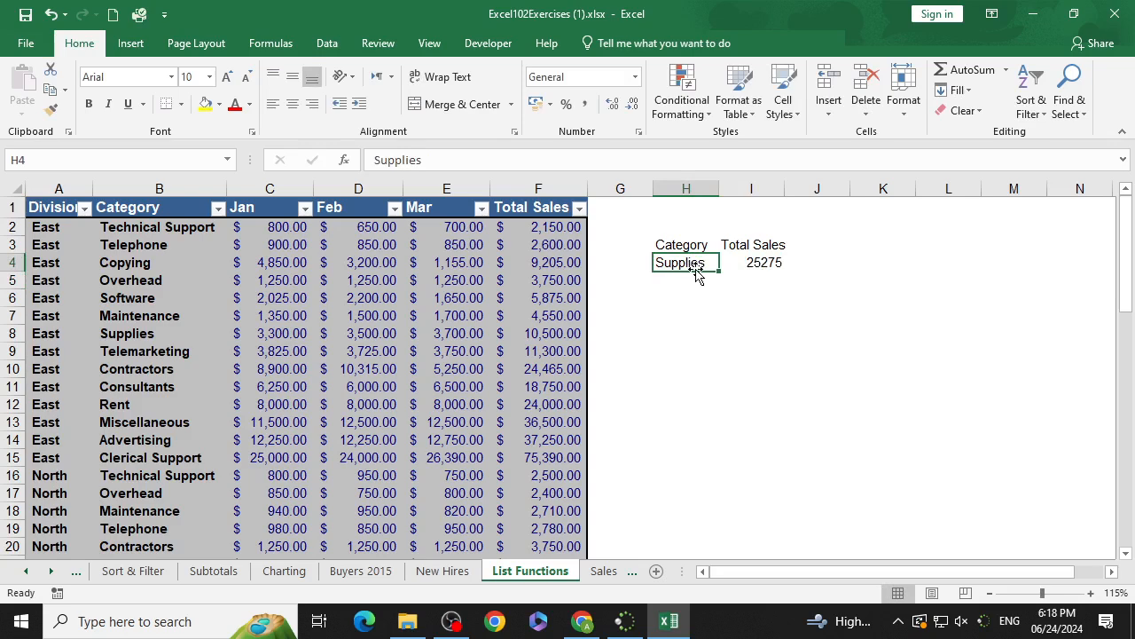
{"action": "type", "text": "Cop"}
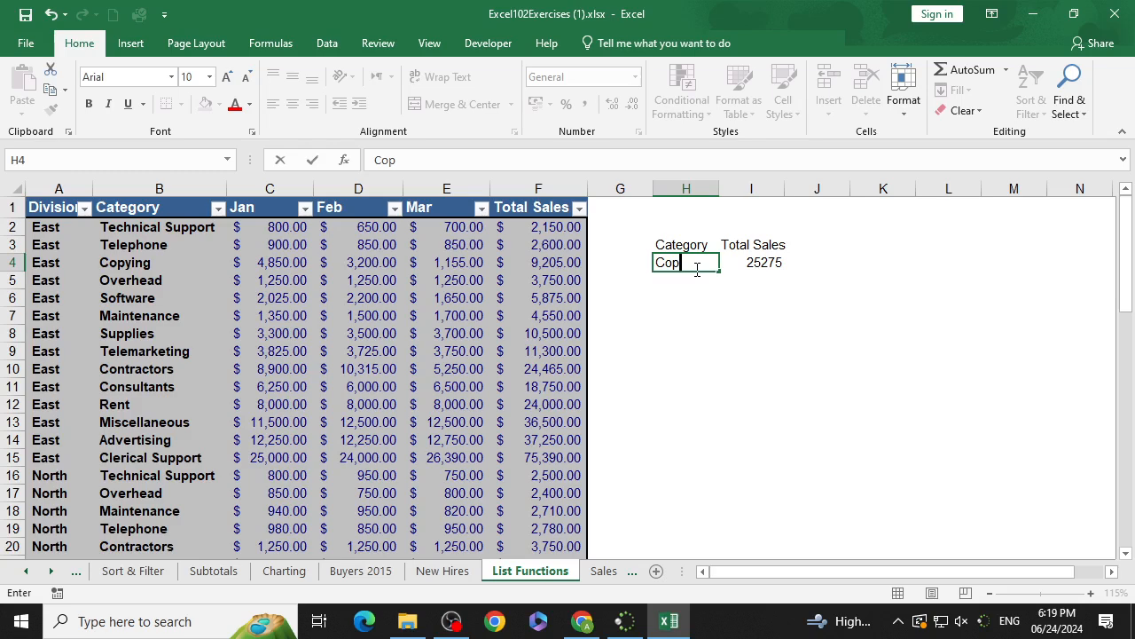
{"action": "type", "text": "ying"}
{"action": "key", "text": "Return"}
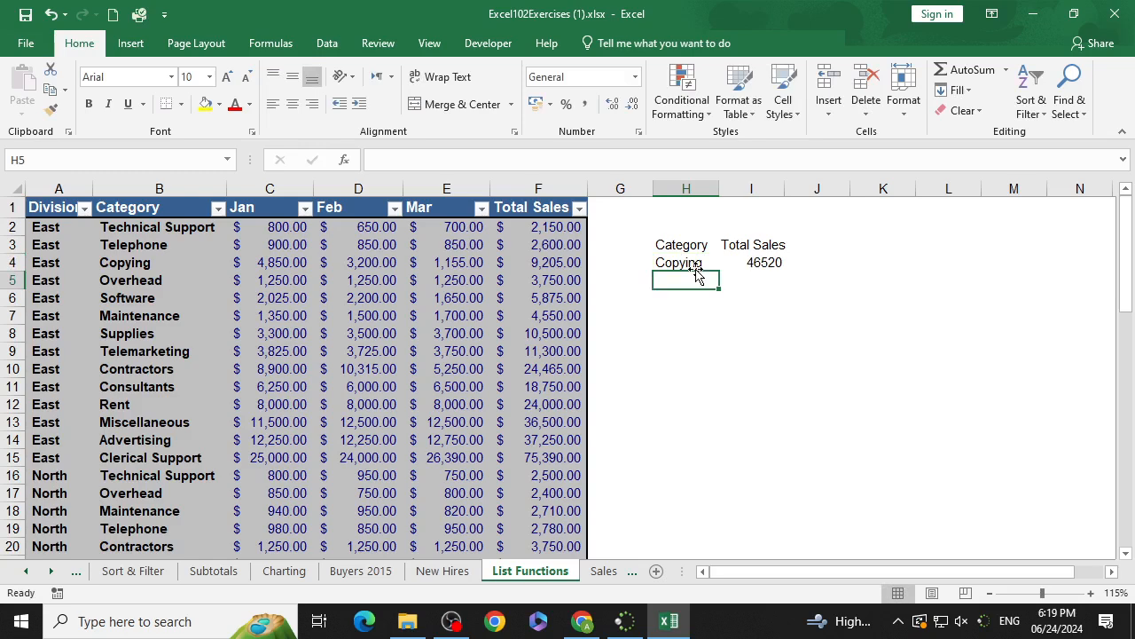
Step: Change the H4 category criterion to Overhead
{"action": "left_click", "coordinate": [697, 266]}
{"action": "type", "text": "Over"}
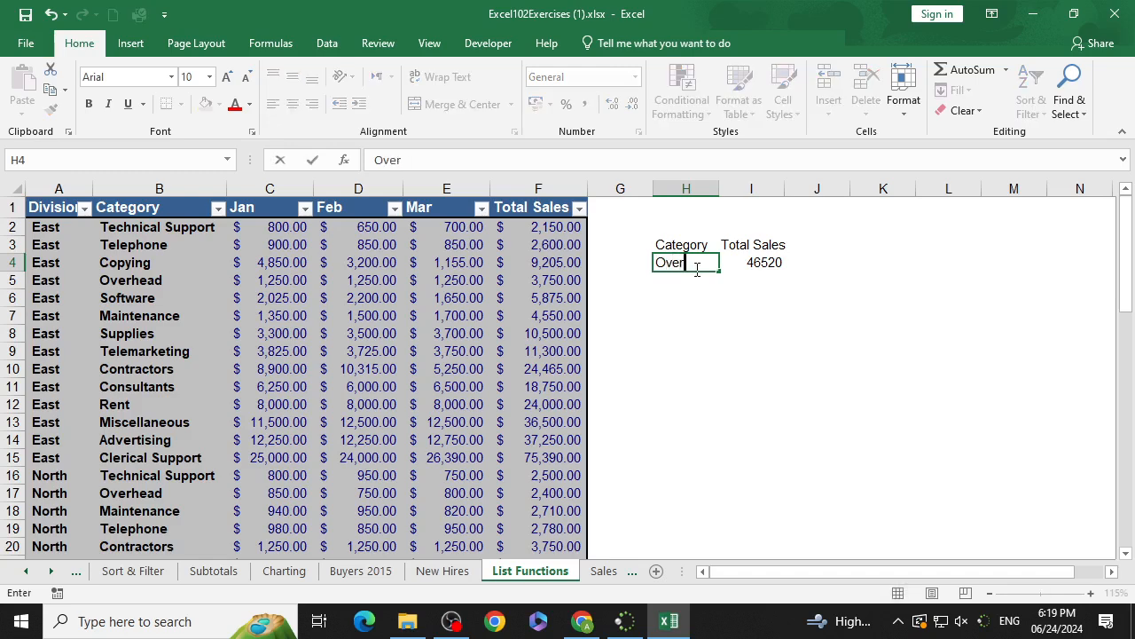
{"action": "type", "text": "head"}
{"action": "key", "text": "Return"}
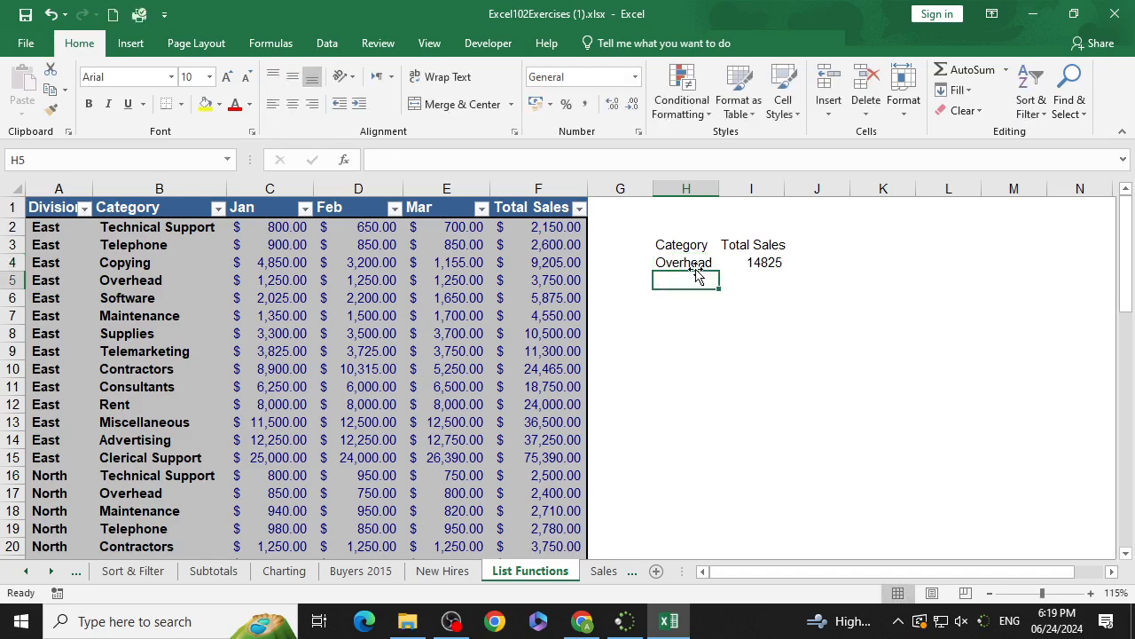
Step: Change the H4 category criterion to rent
{"action": "left_click", "coordinate": [696, 268]}
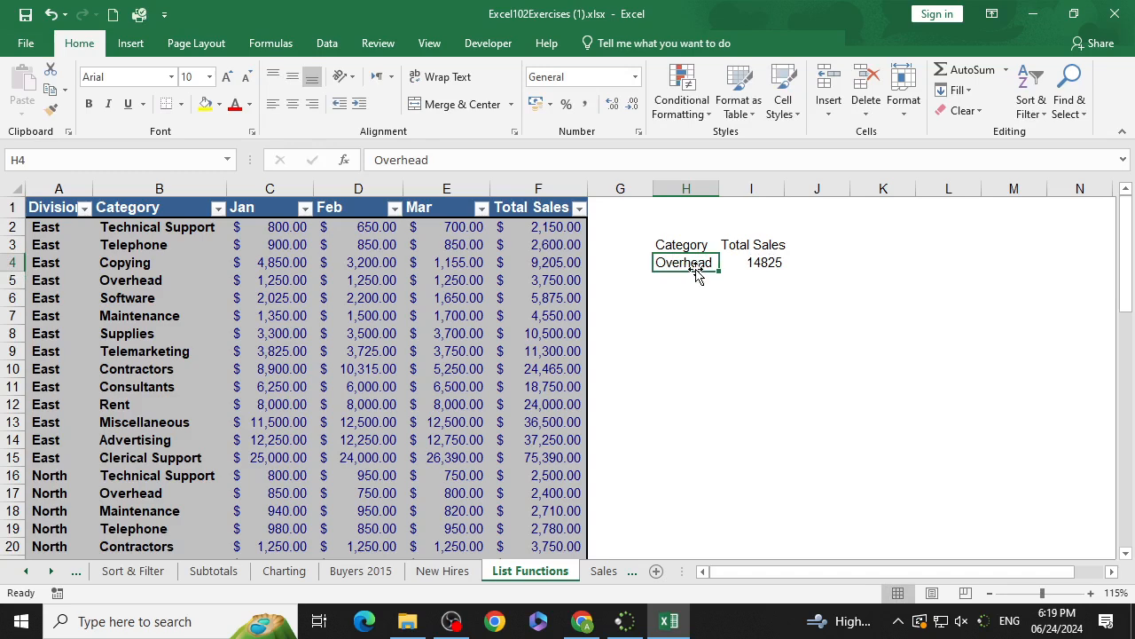
{"action": "type", "text": "rent"}
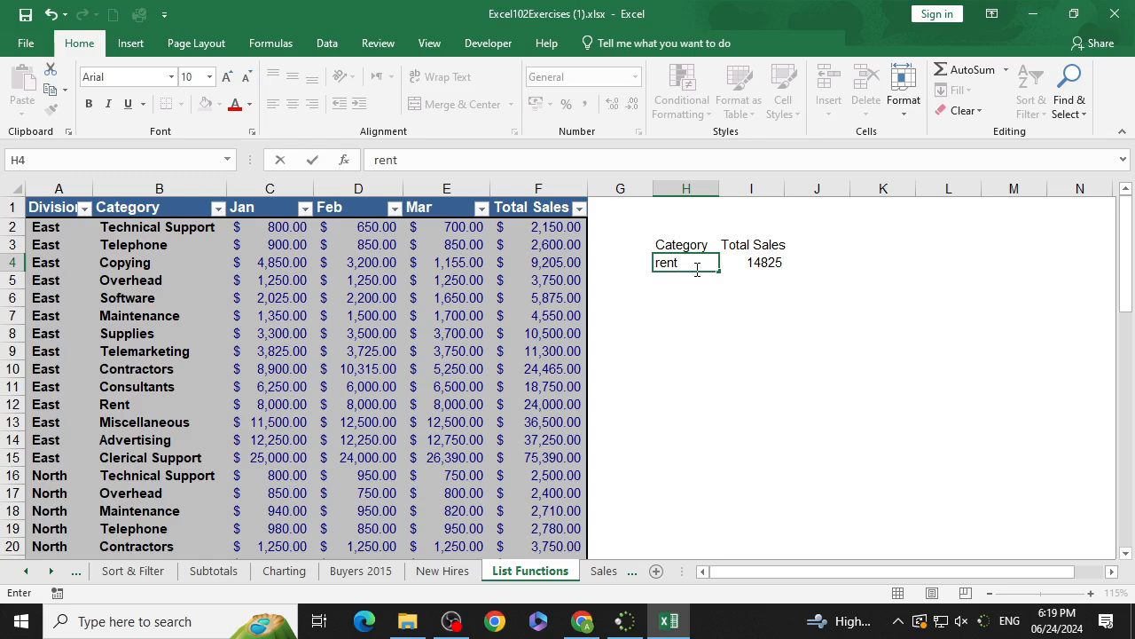
{"action": "key", "text": "Return"}
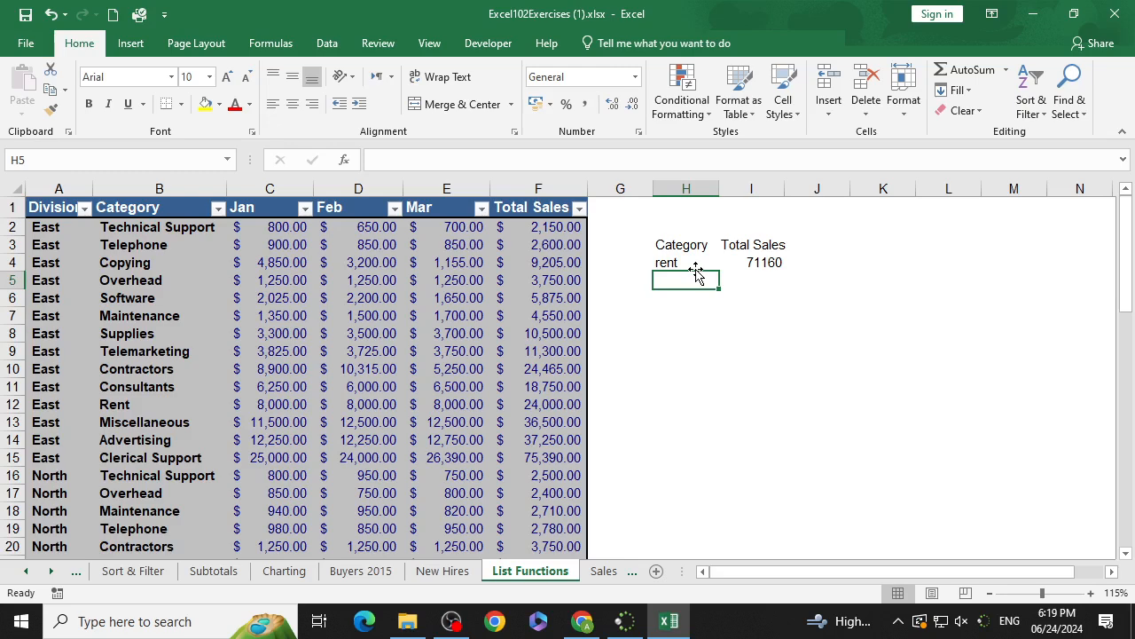
{"action": "double_click", "coordinate": [700, 246]}
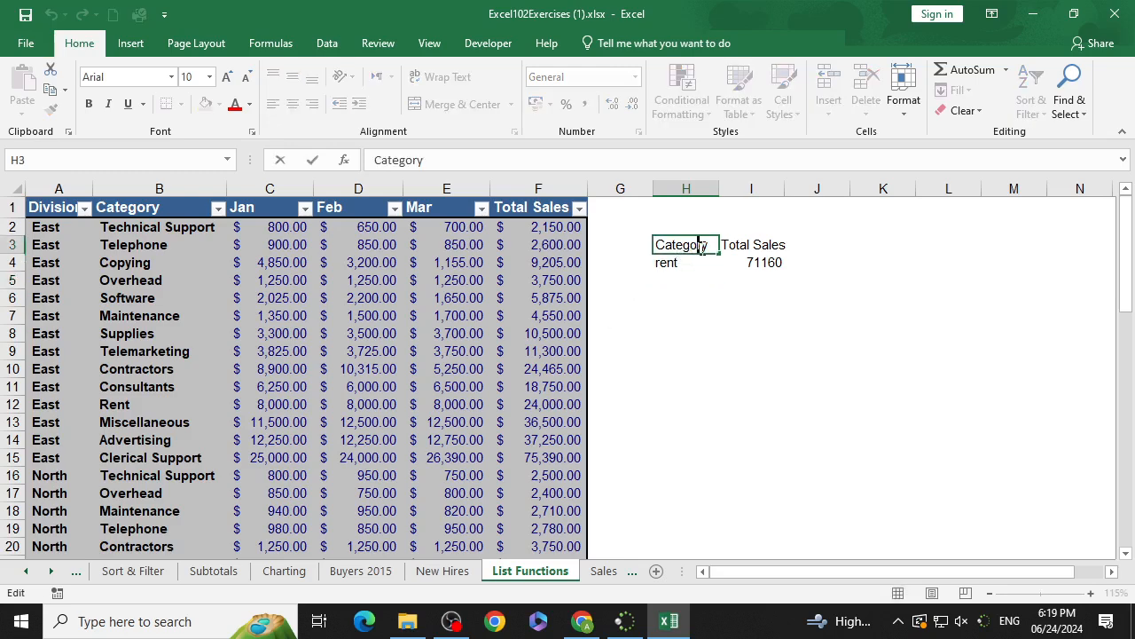
{"action": "left_click", "coordinate": [715, 249]}
{"action": "left_click", "coordinate": [717, 270]}
{"action": "left_click", "coordinate": [722, 310]}
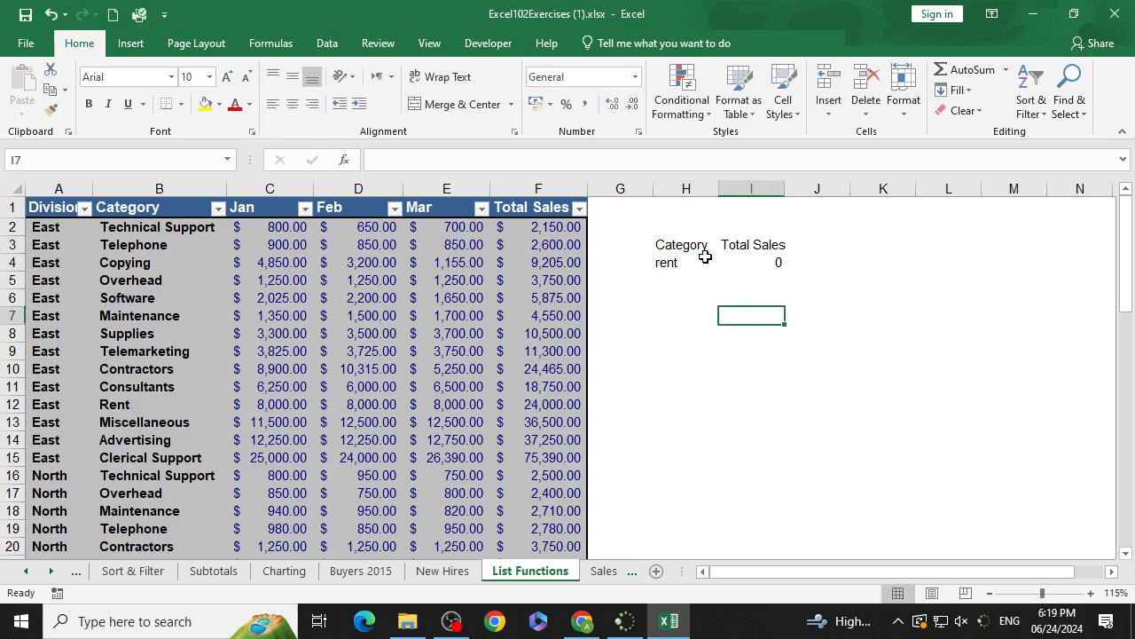
{"action": "left_click", "coordinate": [700, 245]}
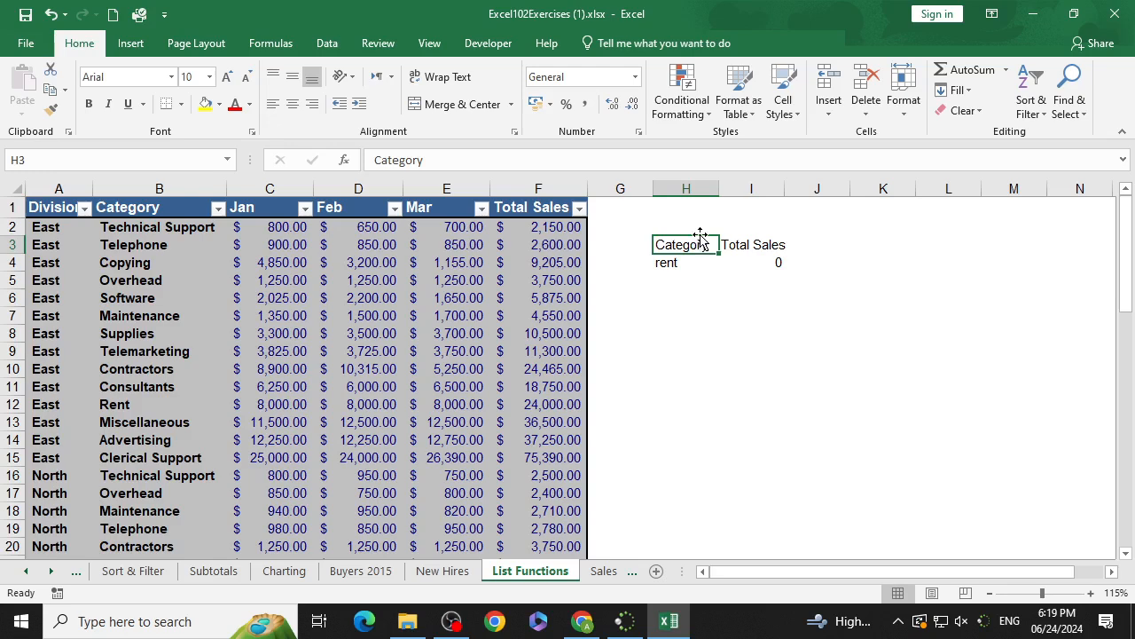
{"action": "double_click", "coordinate": [715, 245]}
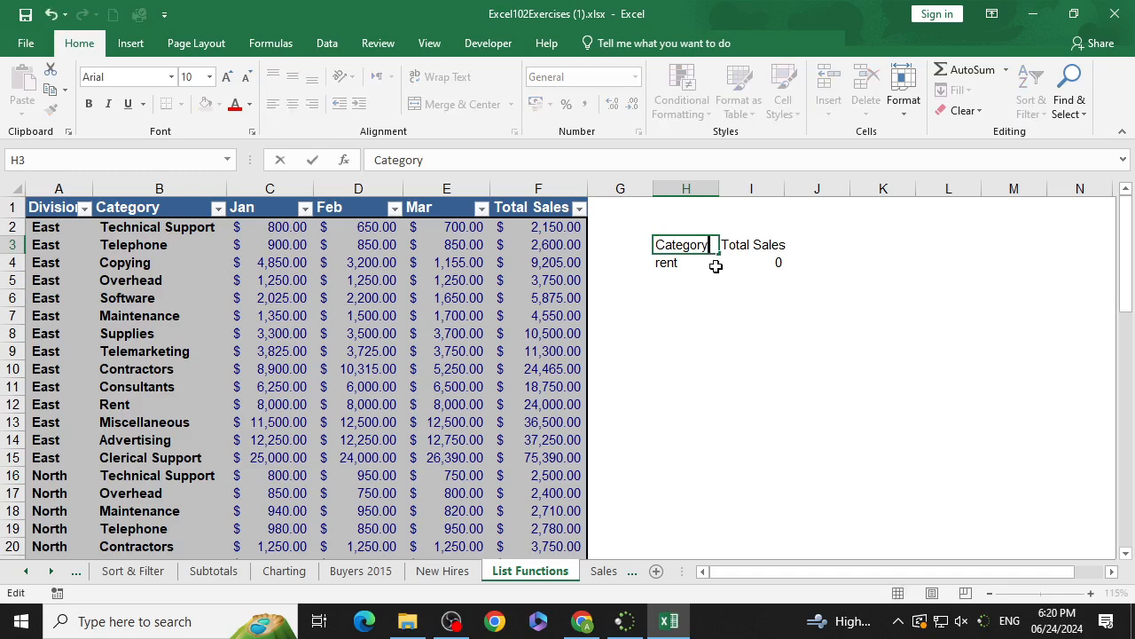
{"action": "left_click", "coordinate": [677, 263]}
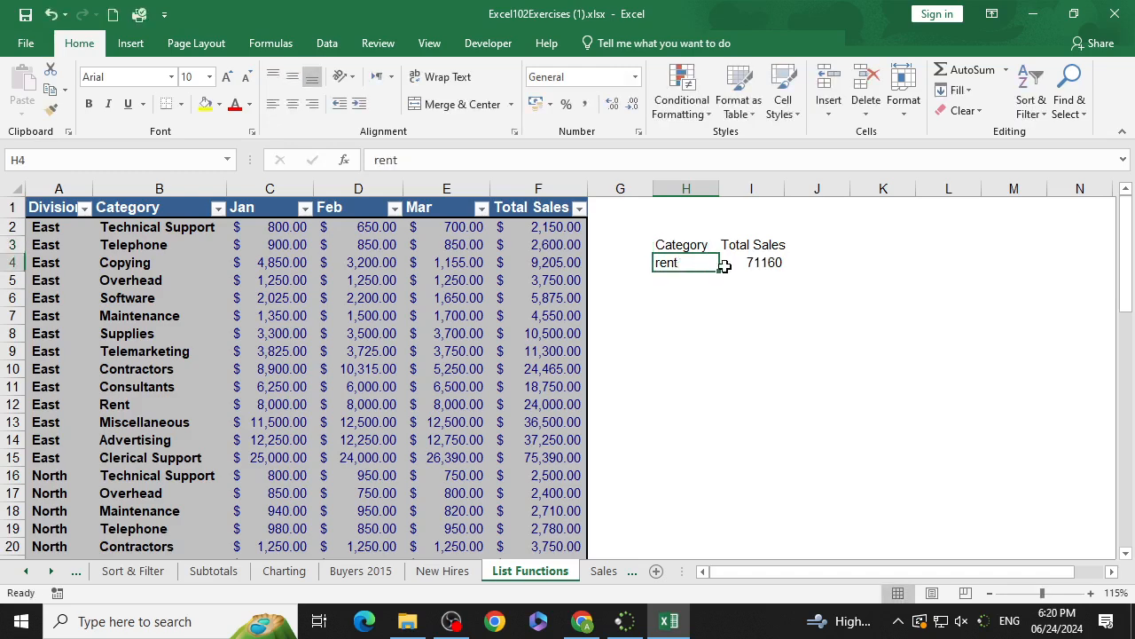
Step: Shorten the I3 heading from Total Sales to Sales
{"action": "double_click", "coordinate": [750, 248]}
{"action": "left_click_drag", "start_coordinate": [750, 247], "coordinate": [689, 247]}
{"action": "key", "text": "Delete"}
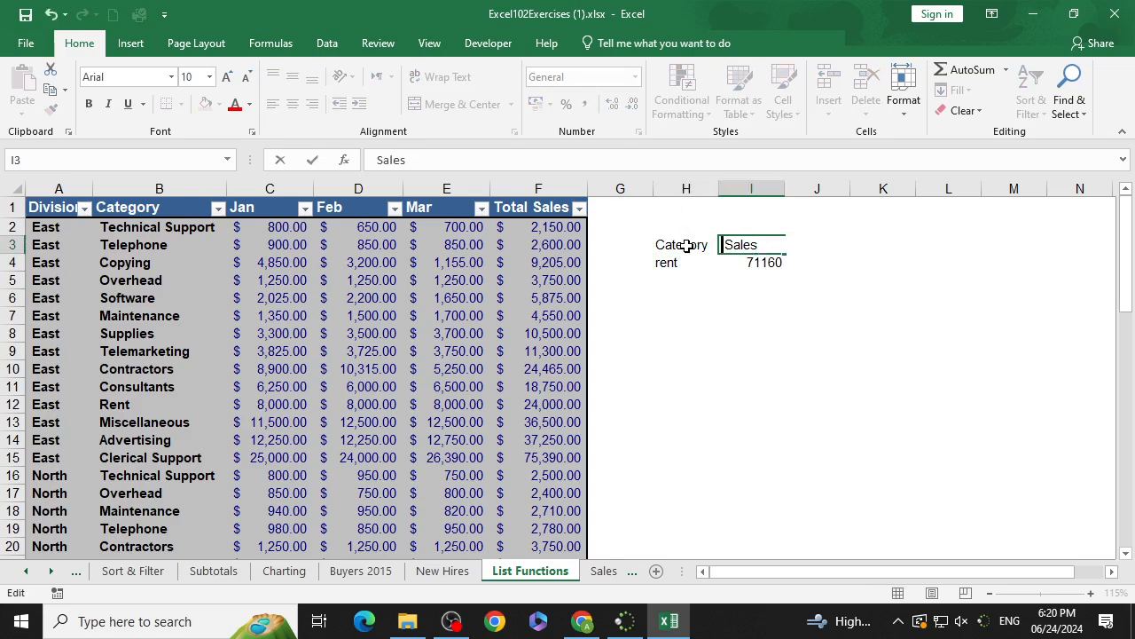
{"action": "left_click", "coordinate": [761, 295]}
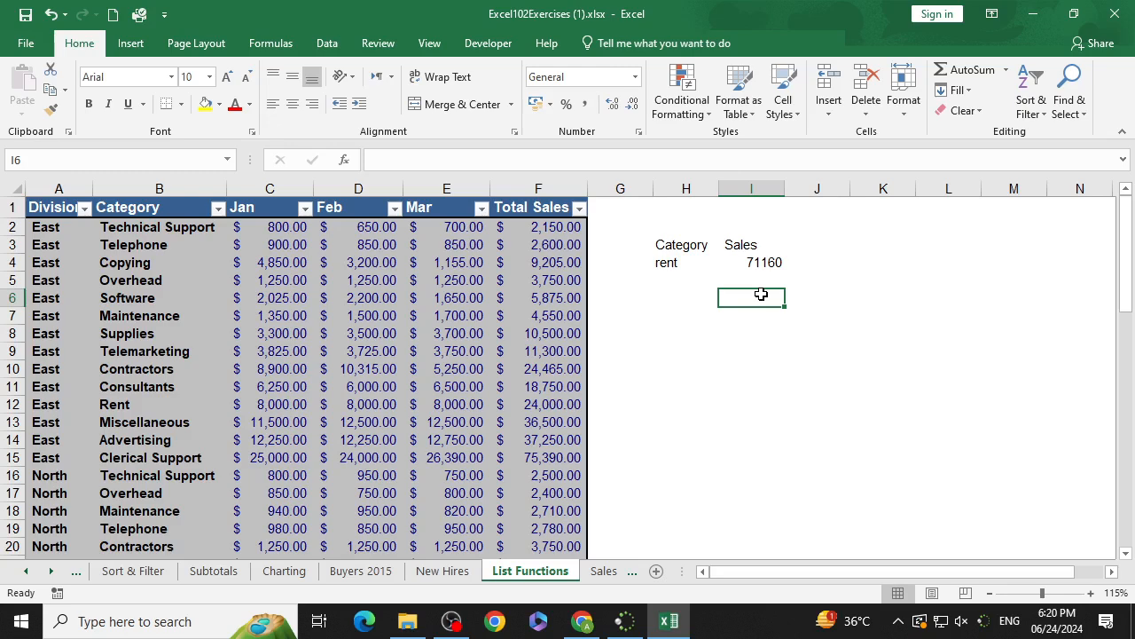
Step: Enter the heading Division in G3
{"action": "left_click", "coordinate": [633, 243]}
{"action": "type", "text": "D"}
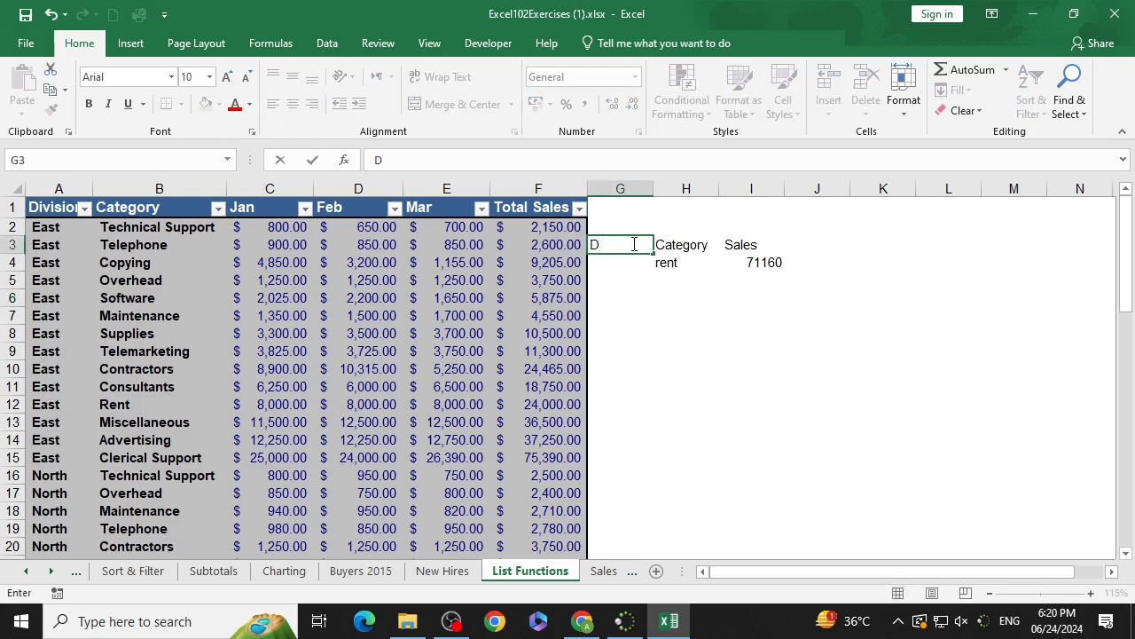
{"action": "type", "text": "ivision"}
{"action": "key", "text": "Return"}
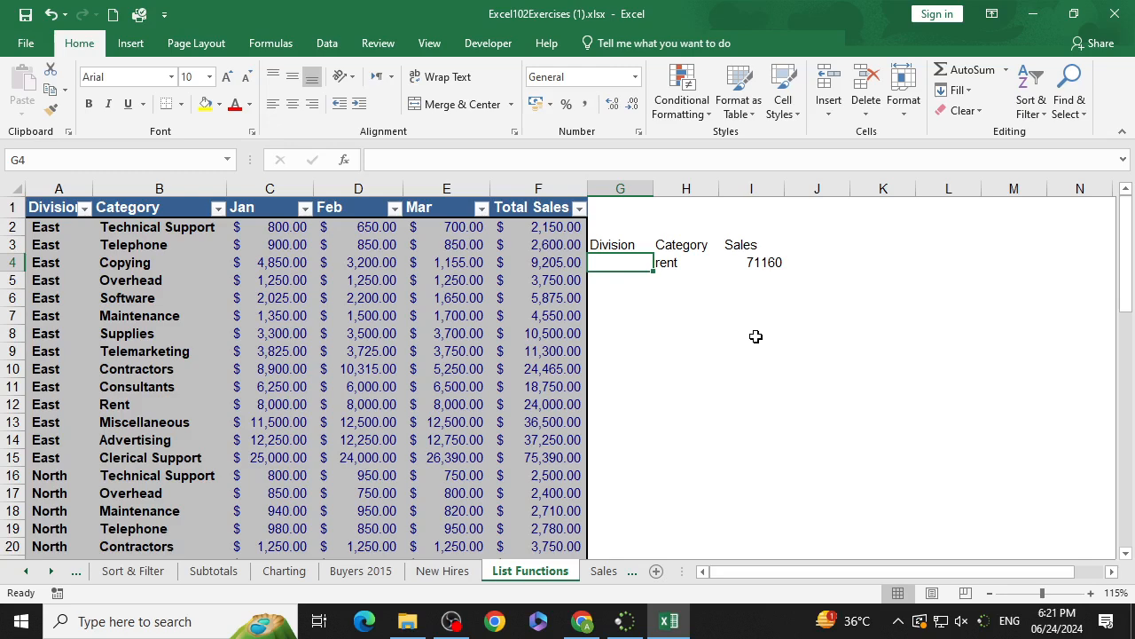
Step: Extend the criteria range of the DSUM formula in I4 to G3:H4 so the Division column is included
{"action": "double_click", "coordinate": [772, 262]}
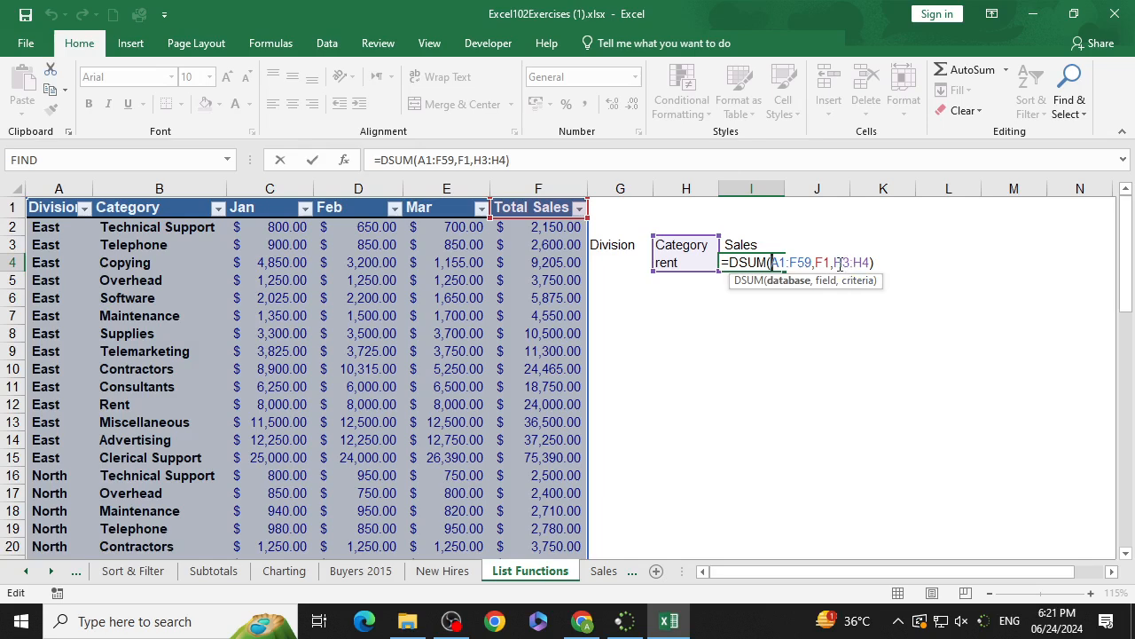
{"action": "left_click_drag", "start_coordinate": [835, 263], "coordinate": [878, 267]}
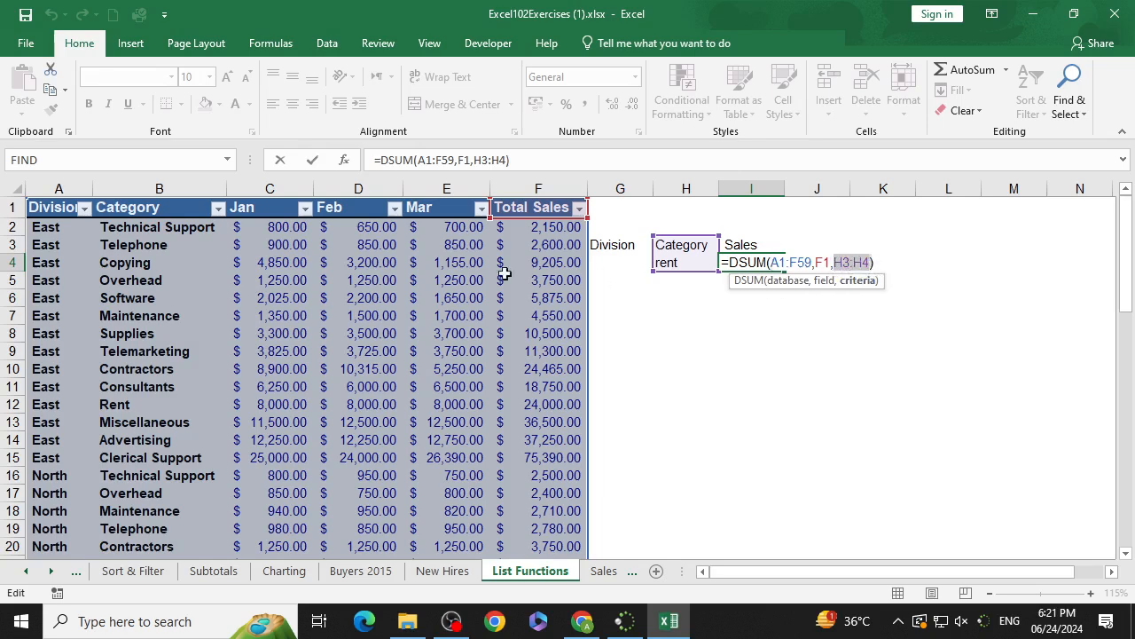
{"action": "left_click", "coordinate": [345, 159]}
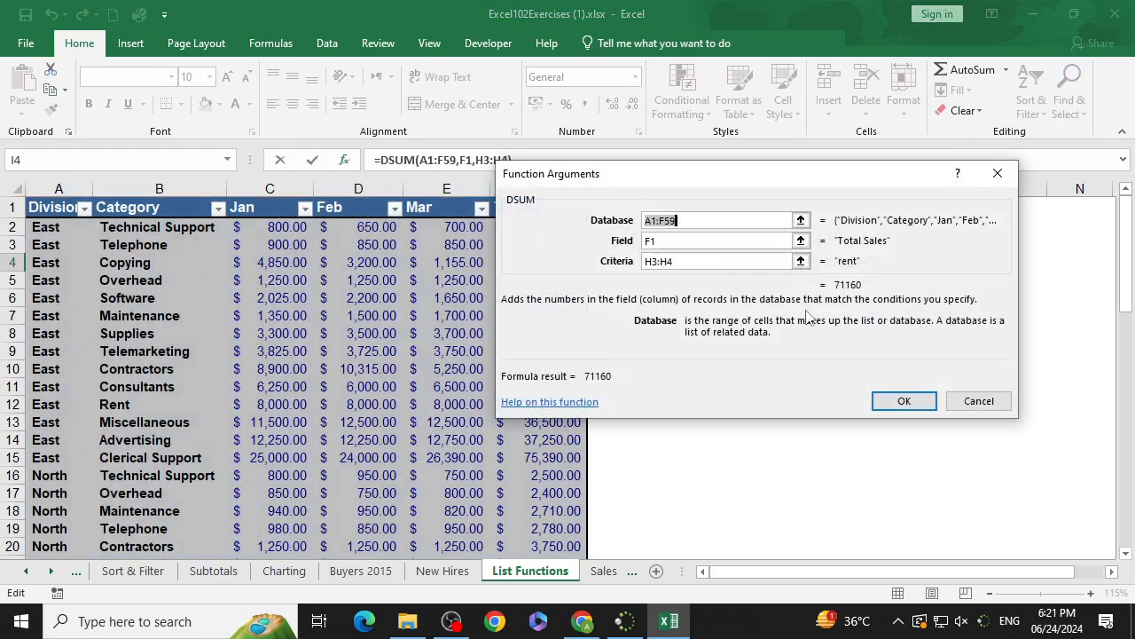
{"action": "left_click", "coordinate": [690, 261]}
{"action": "key", "text": "BackSpace"}
{"action": "left_click_drag", "start_coordinate": [710, 186], "coordinate": [324, 326]}
{"action": "left_click_drag", "start_coordinate": [614, 246], "coordinate": [667, 262]}
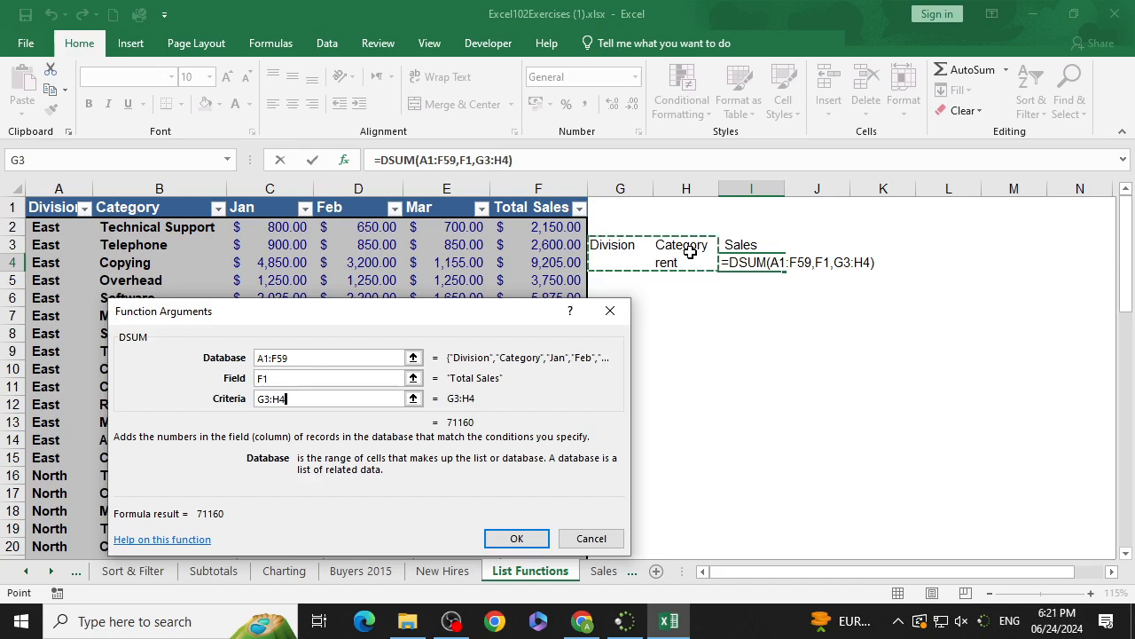
{"action": "left_click", "coordinate": [530, 539]}
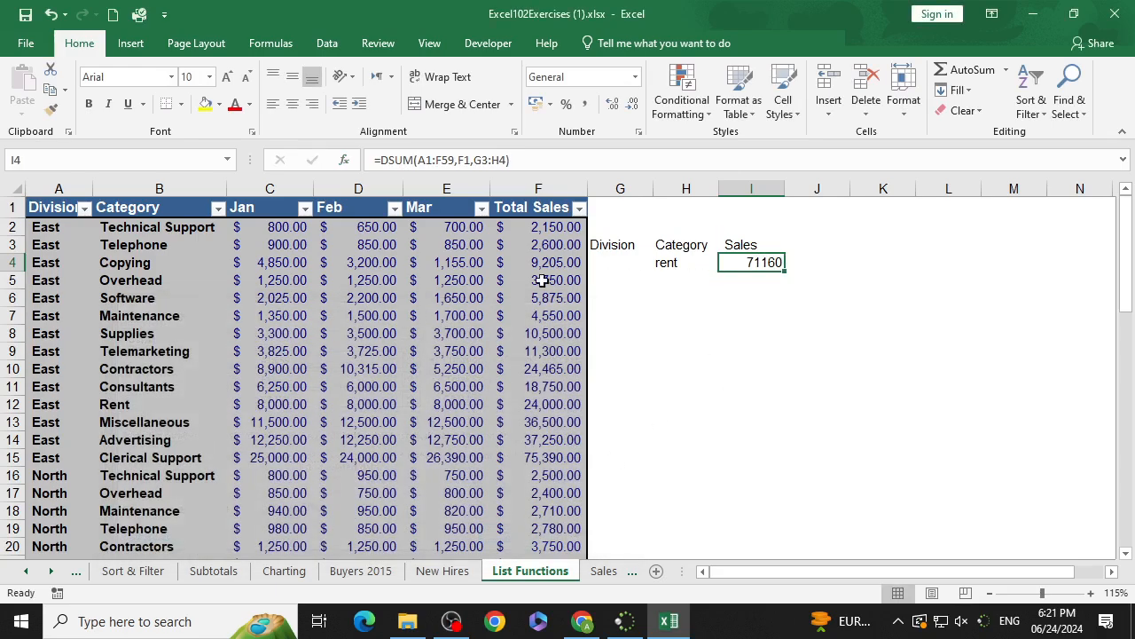
Step: Enter East as the division criterion in G4
{"action": "left_click", "coordinate": [625, 265]}
{"action": "type", "text": "E"}
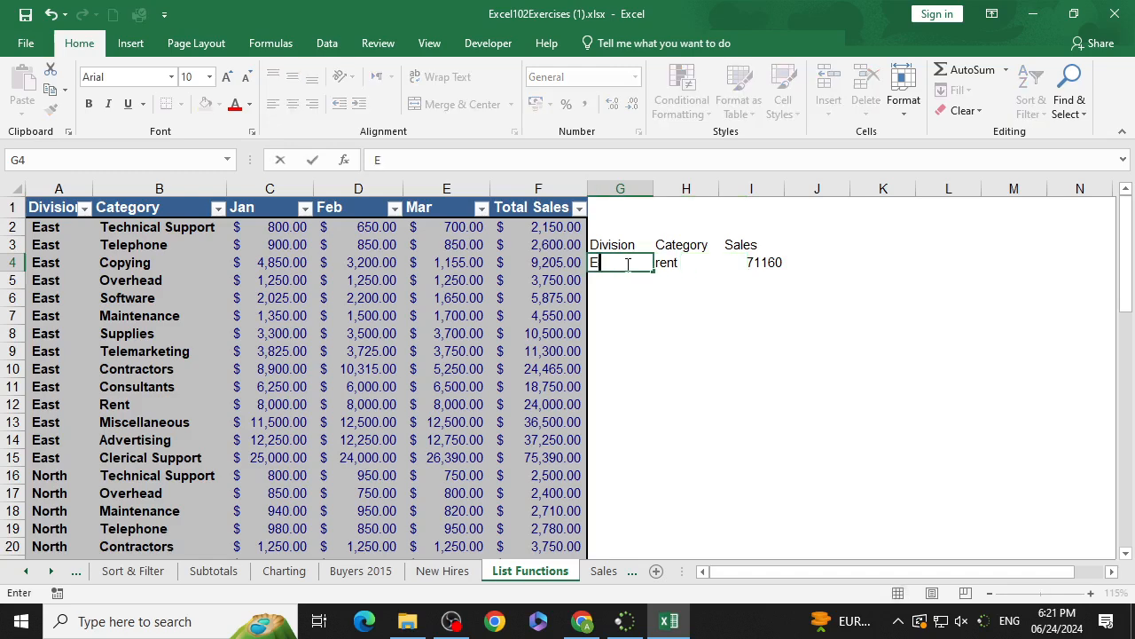
{"action": "type", "text": "ast"}
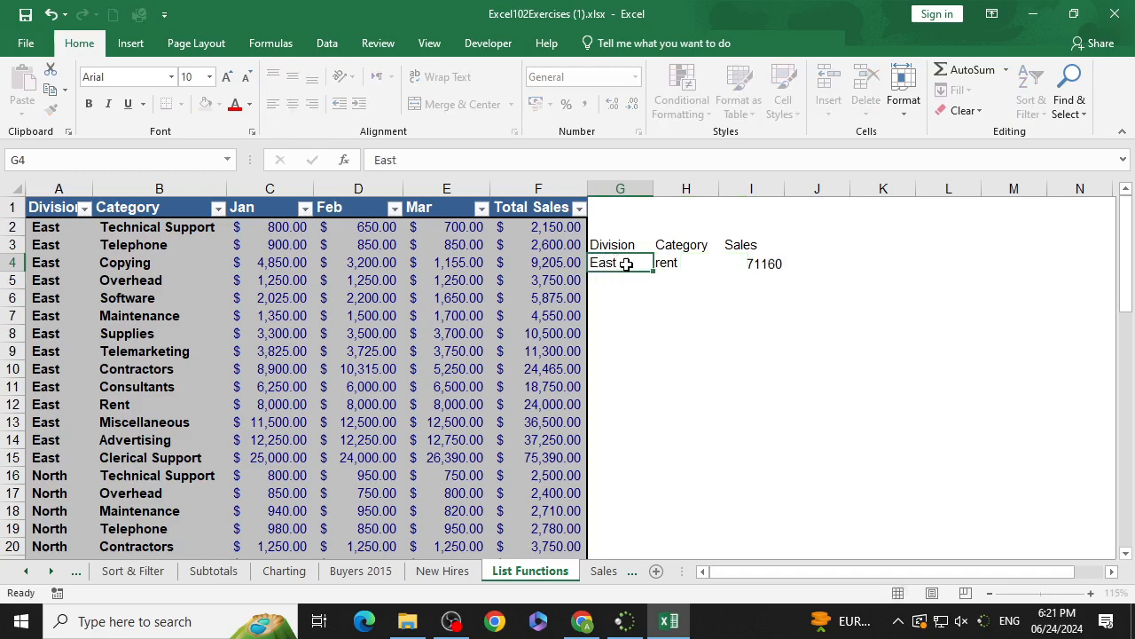
{"action": "key", "text": "Return"}
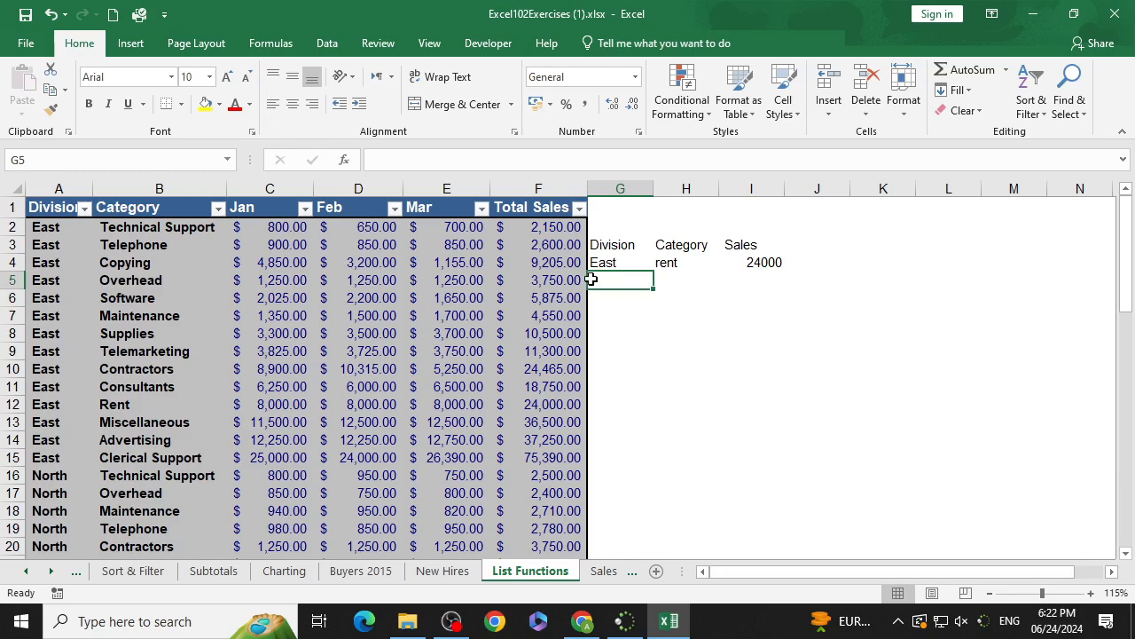
Step: Copy the criteria block G3:I4 and paste it at G7
{"action": "left_click", "coordinate": [637, 247]}
{"action": "left_click_drag", "start_coordinate": [637, 247], "coordinate": [736, 264]}
{"action": "key", "text": "ctrl+c"}
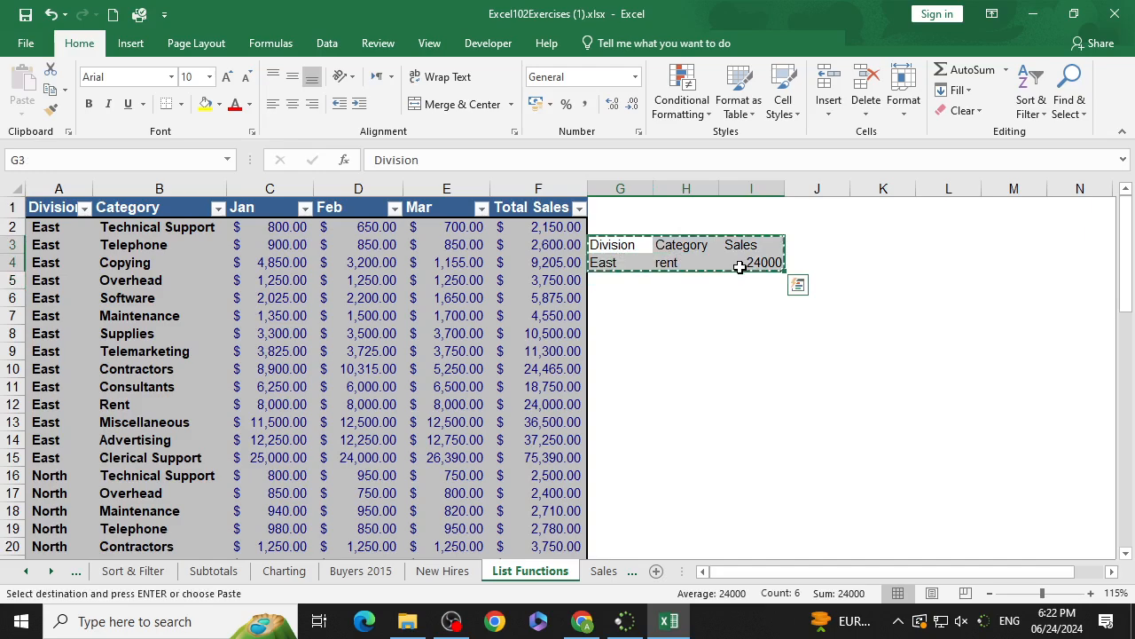
{"action": "left_click", "coordinate": [625, 311]}
{"action": "key", "text": "ctrl+v"}
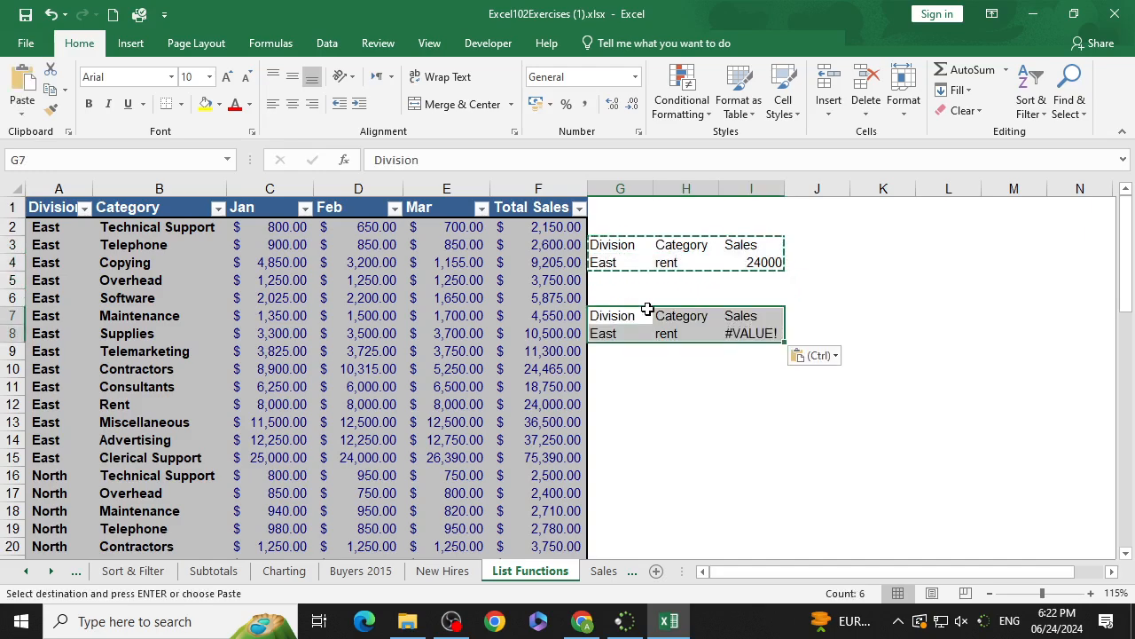
Step: Rename the I7 heading to Average Sales
{"action": "left_click", "coordinate": [744, 315]}
{"action": "key", "text": "Escape"}
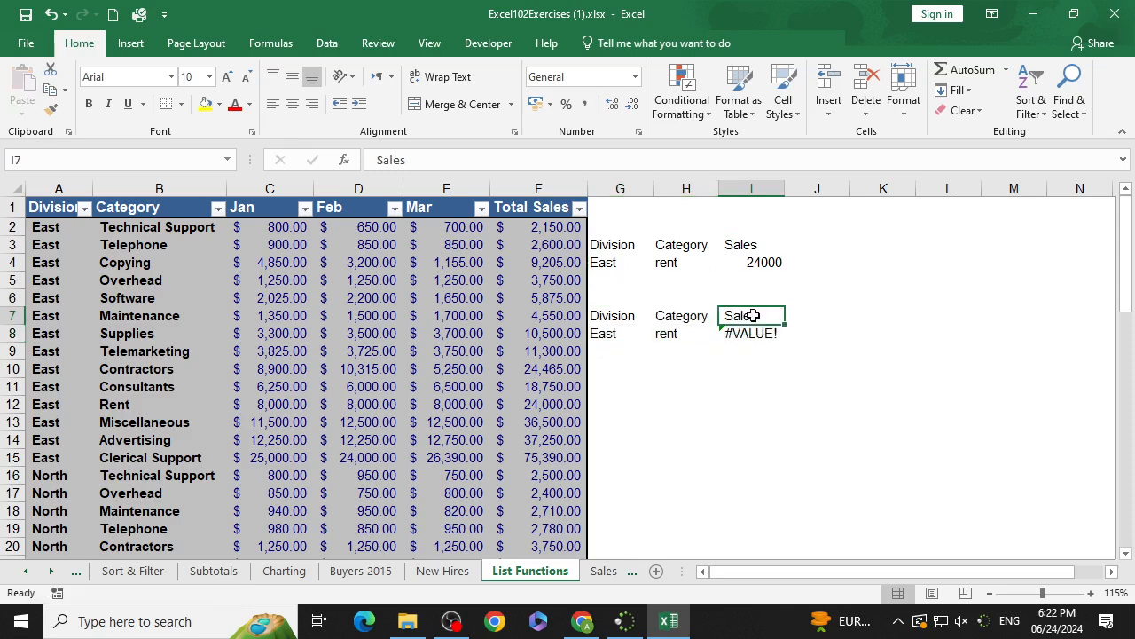
{"action": "double_click", "coordinate": [724, 316]}
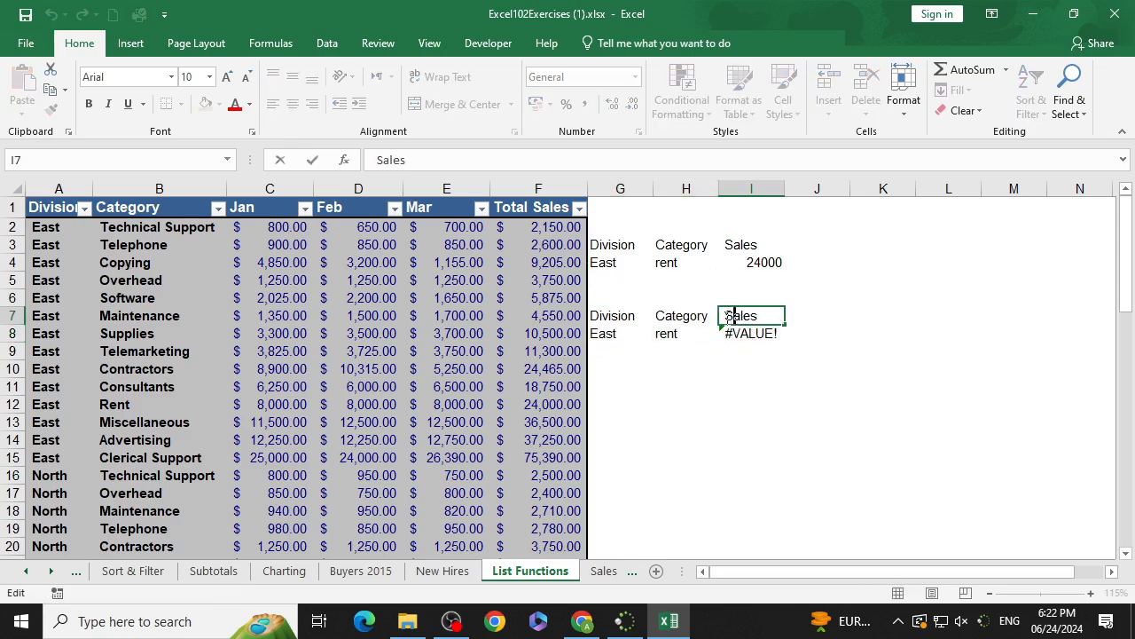
{"action": "type", "text": "Av"}
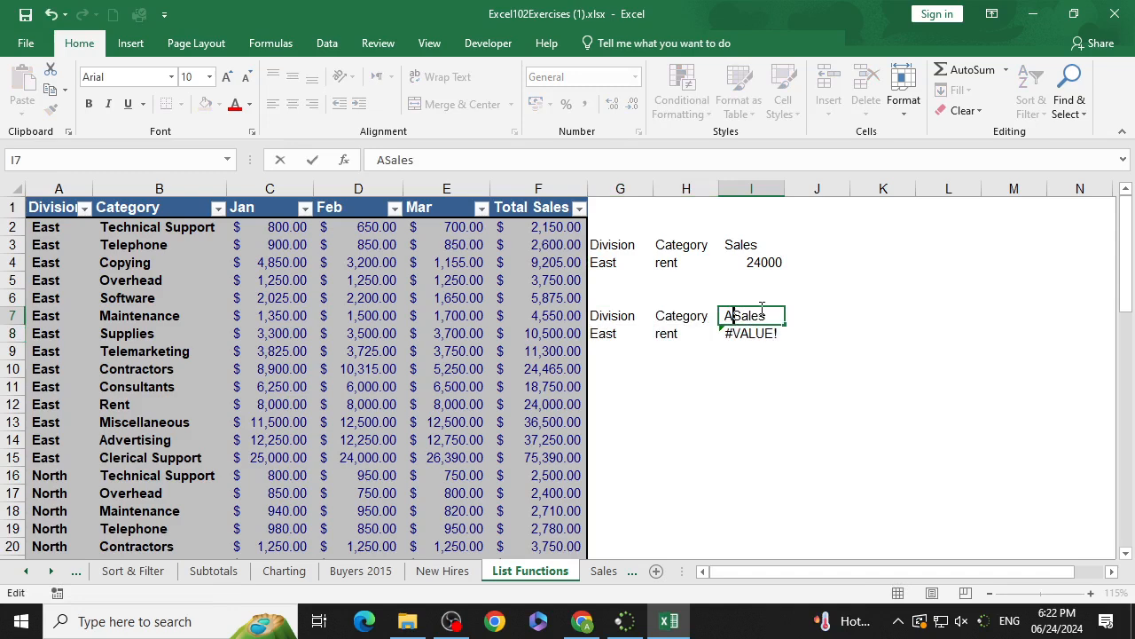
{"action": "type", "text": "erage Sa"}
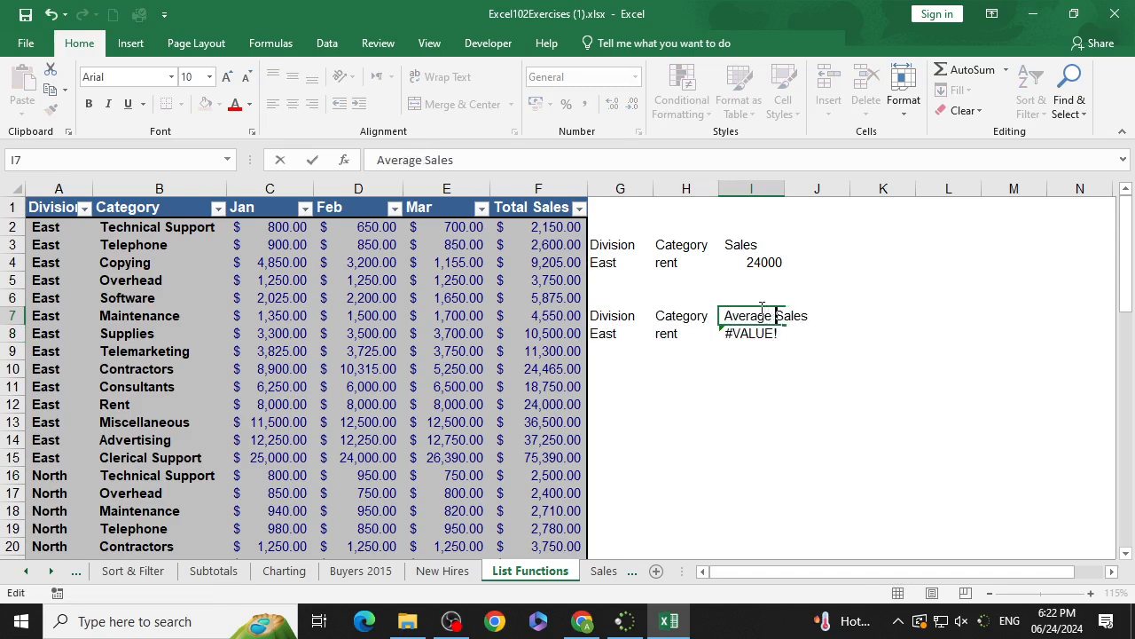
{"action": "type", "text": "les"}
{"action": "key", "text": "shift+Right"}
{"action": "key", "text": "shift+Right"}
{"action": "key", "text": "shift+Right"}
{"action": "key", "text": "shift+Right"}
{"action": "key", "text": "shift+Right"}
{"action": "key", "text": "Delete"}
{"action": "key", "text": "BackSpace"}
{"action": "key", "text": "Return"}
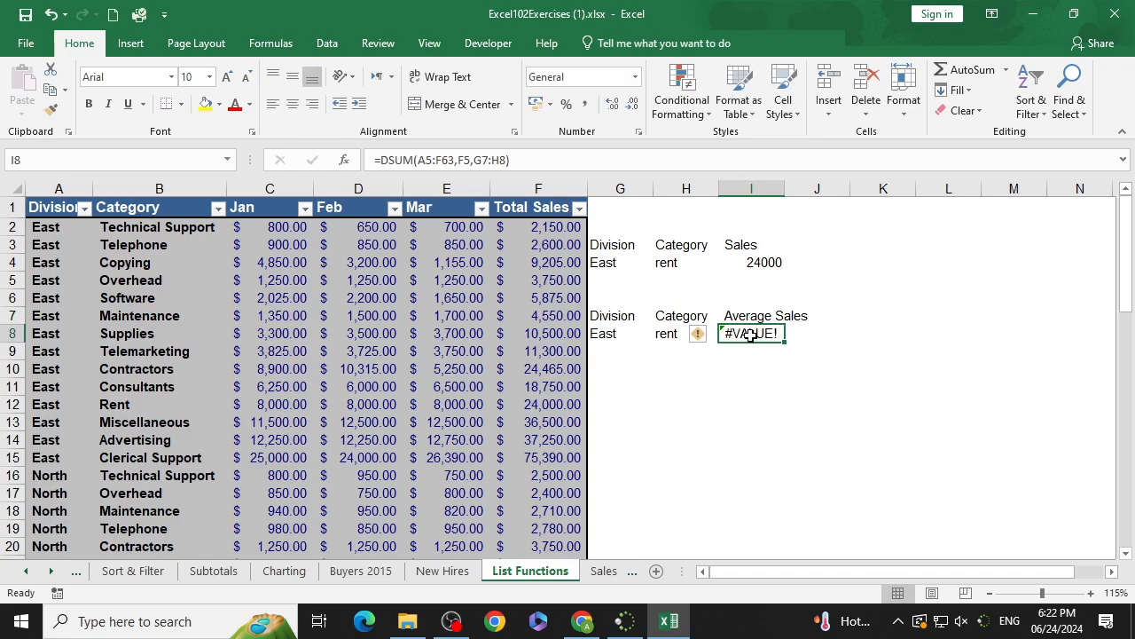
Step: Replace the I8 formula with DAVERAGE using database A1:F59, field F1 and criteria G7:H8
{"action": "key", "text": "Delete"}
{"action": "type", "text": "="}
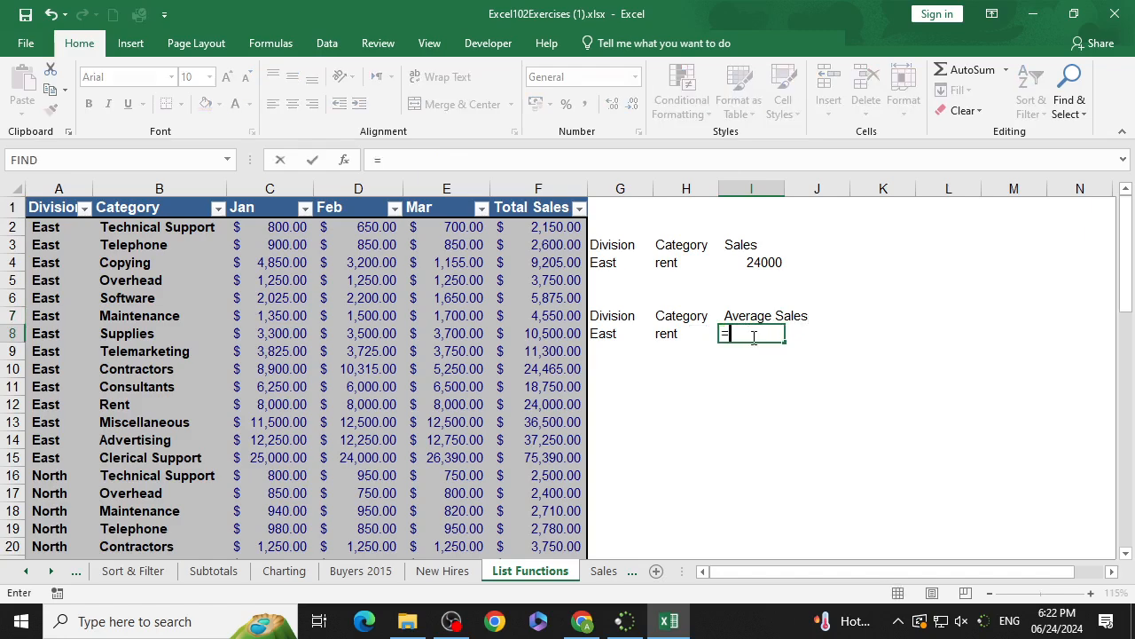
{"action": "type", "text": "dave"}
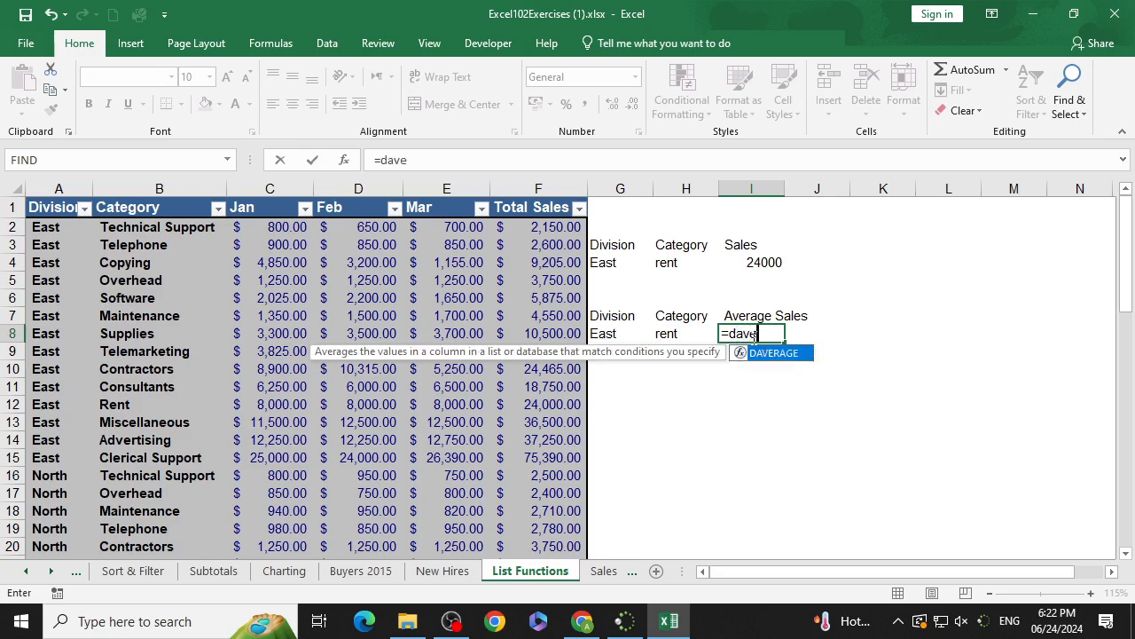
{"action": "type", "text": "rage"}
{"action": "key", "text": "Tab"}
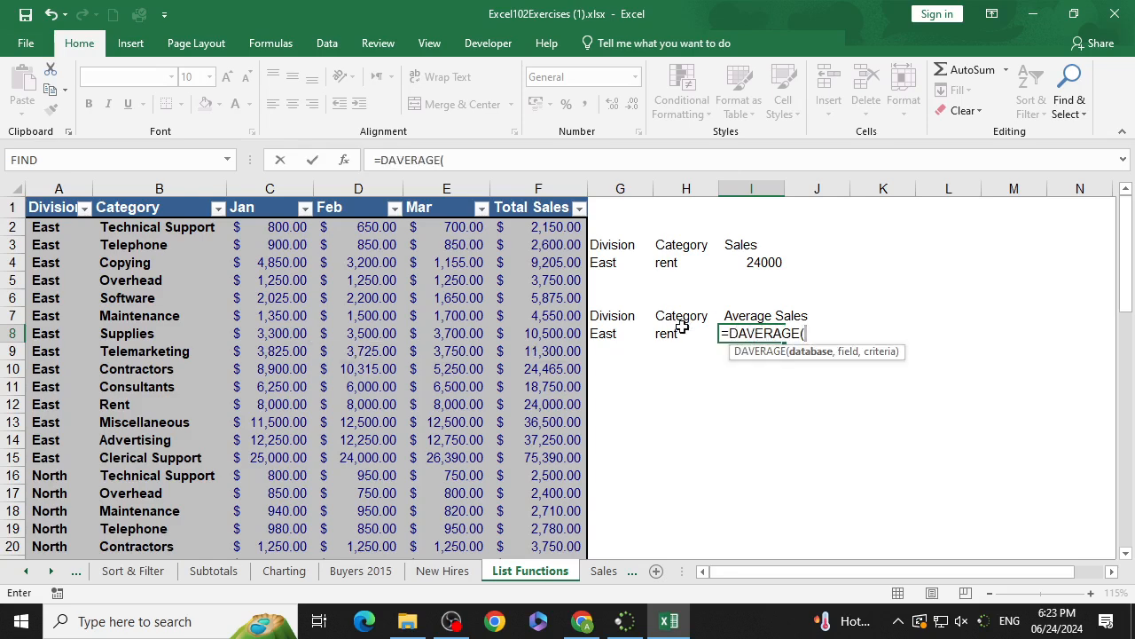
{"action": "left_click", "coordinate": [39, 207]}
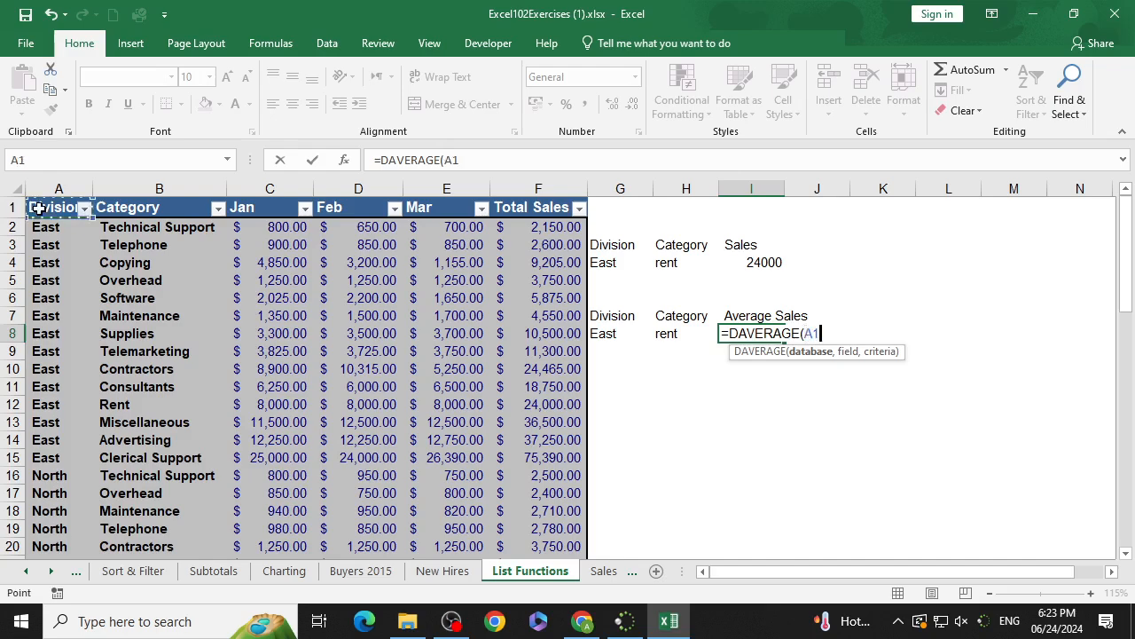
{"action": "left_click_drag", "start_coordinate": [39, 208], "coordinate": [553, 506]}
{"action": "scroll", "coordinate": [544, 391], "scroll_direction": "up", "scroll_amount": 7}
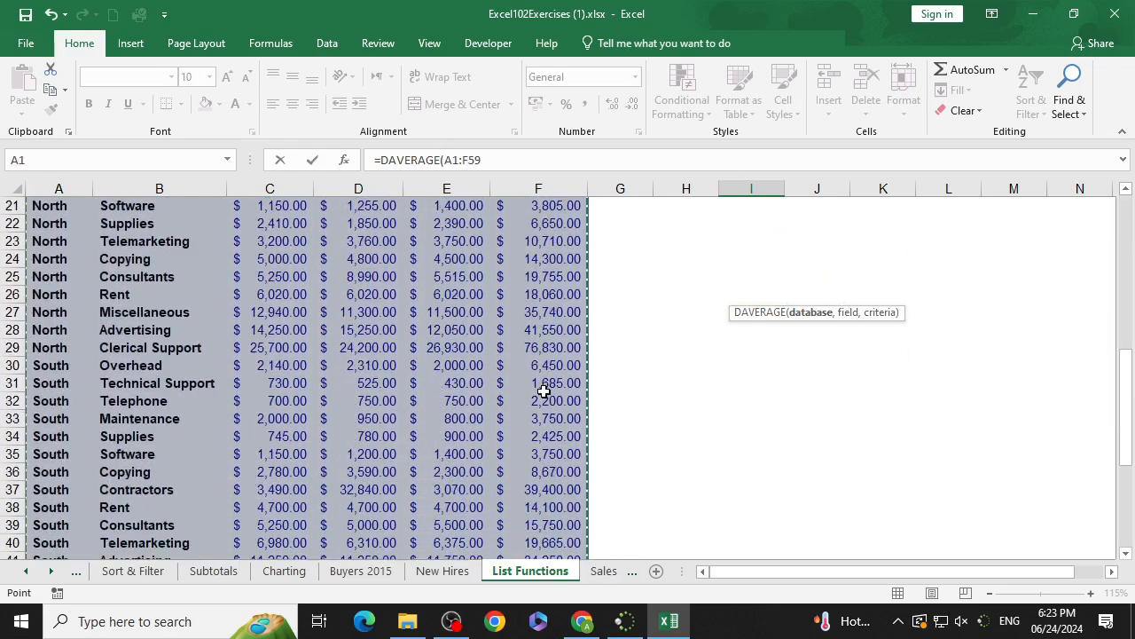
{"action": "scroll", "coordinate": [544, 391], "scroll_direction": "up", "scroll_amount": 7}
{"action": "type", "text": ","}
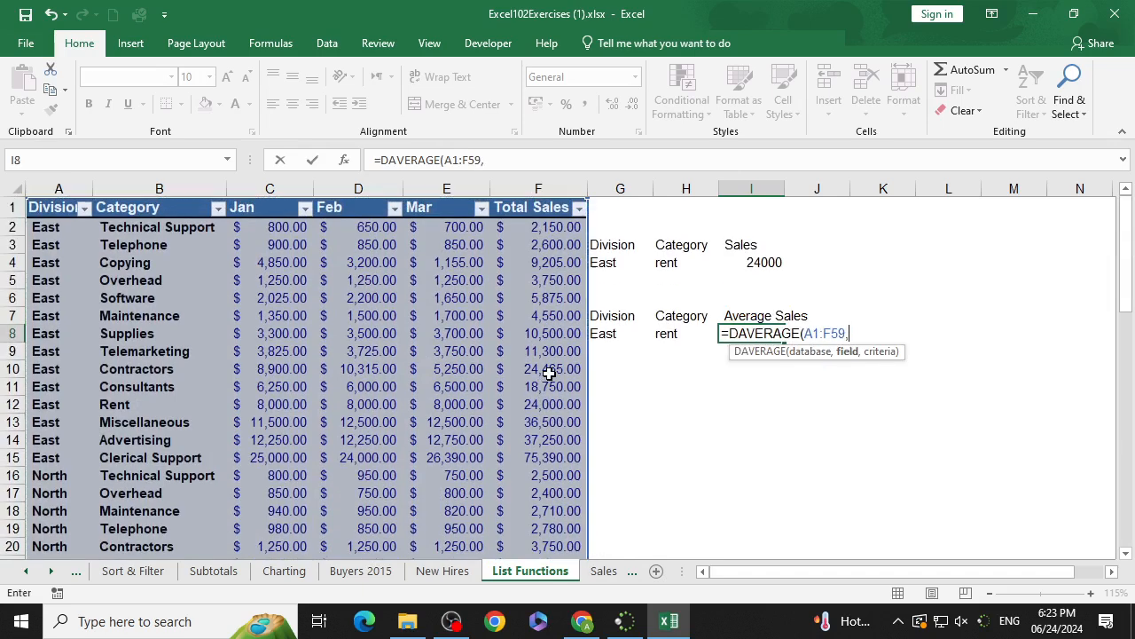
{"action": "left_click", "coordinate": [547, 207]}
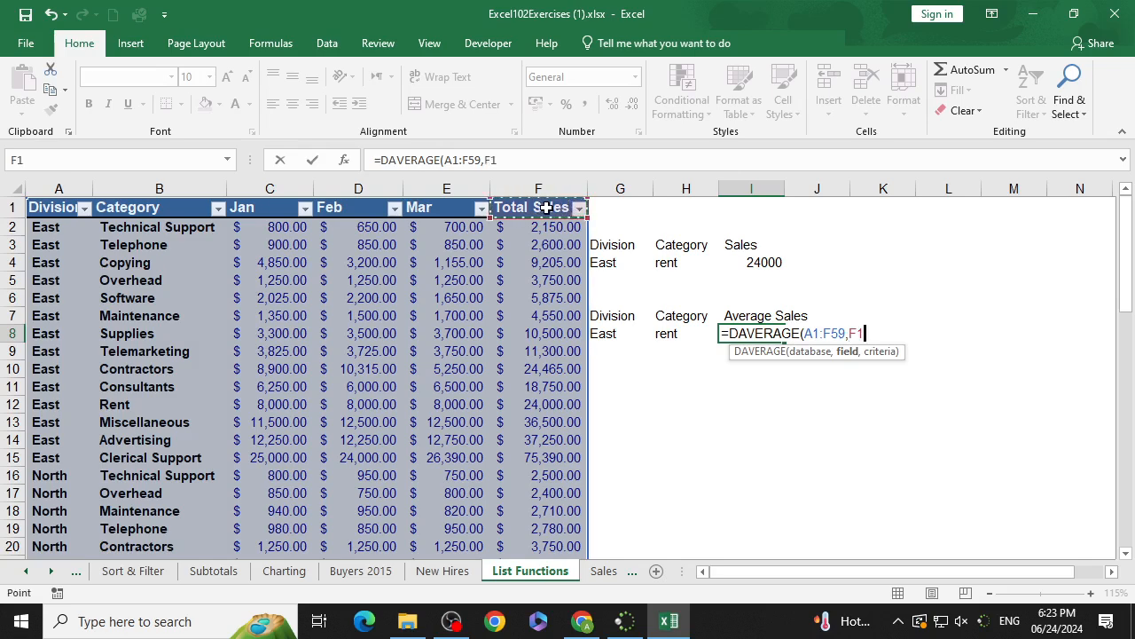
{"action": "type", "text": ","}
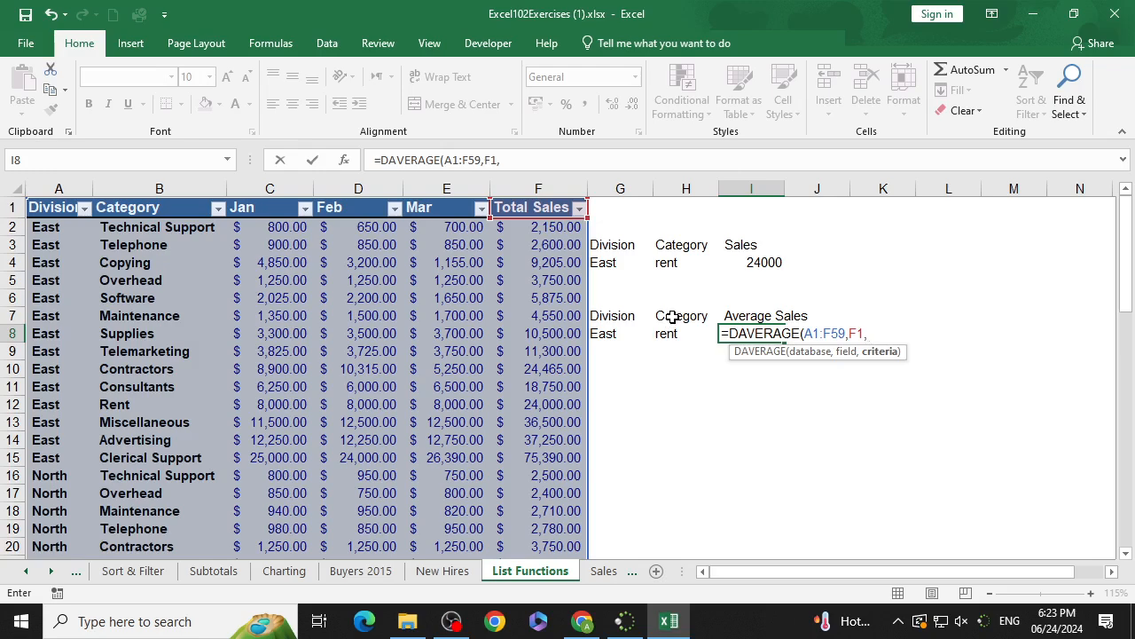
{"action": "left_click", "coordinate": [622, 321]}
{"action": "left_click_drag", "start_coordinate": [623, 323], "coordinate": [662, 325]}
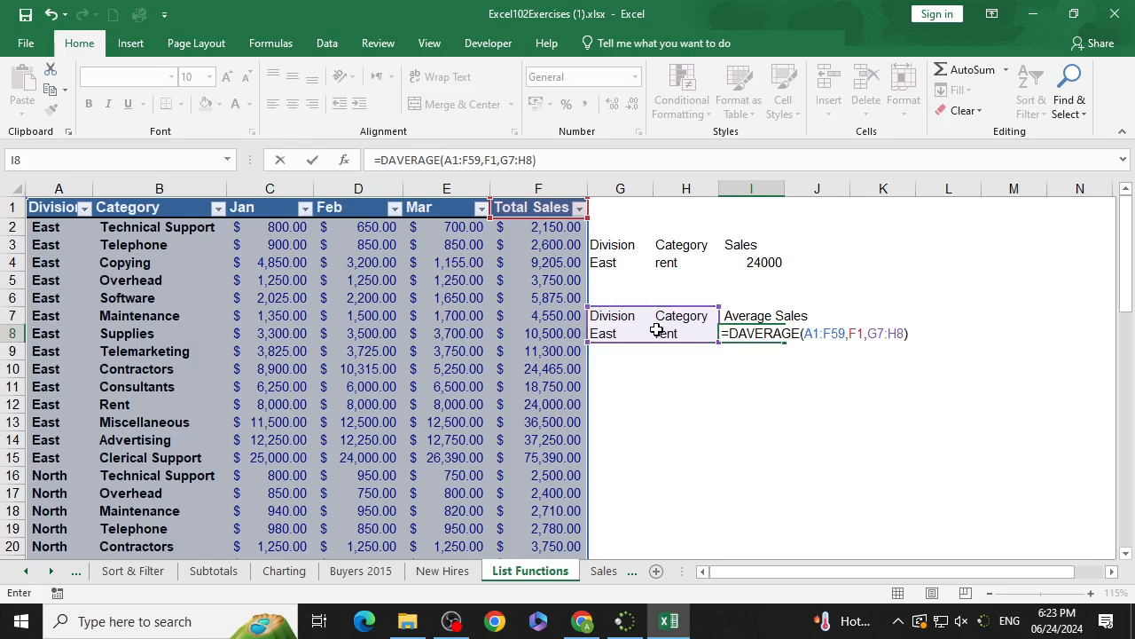
{"action": "key", "text": "Return"}
Step: Change the G8 division criterion to North
{"action": "left_click", "coordinate": [607, 333]}
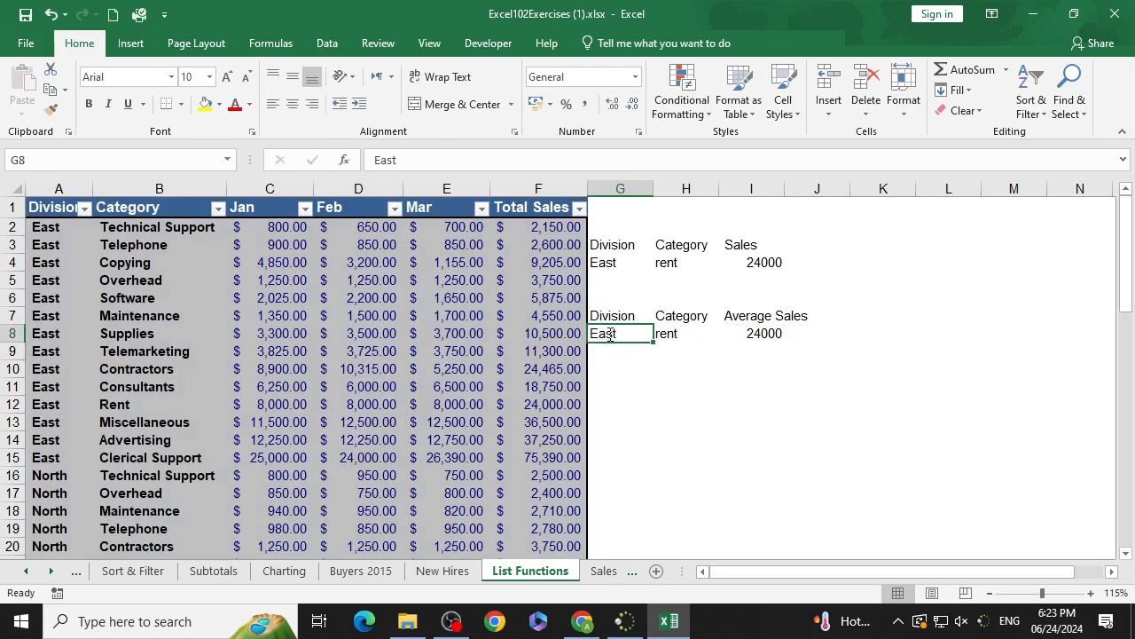
{"action": "type", "text": "North"}
{"action": "key", "text": "Return"}
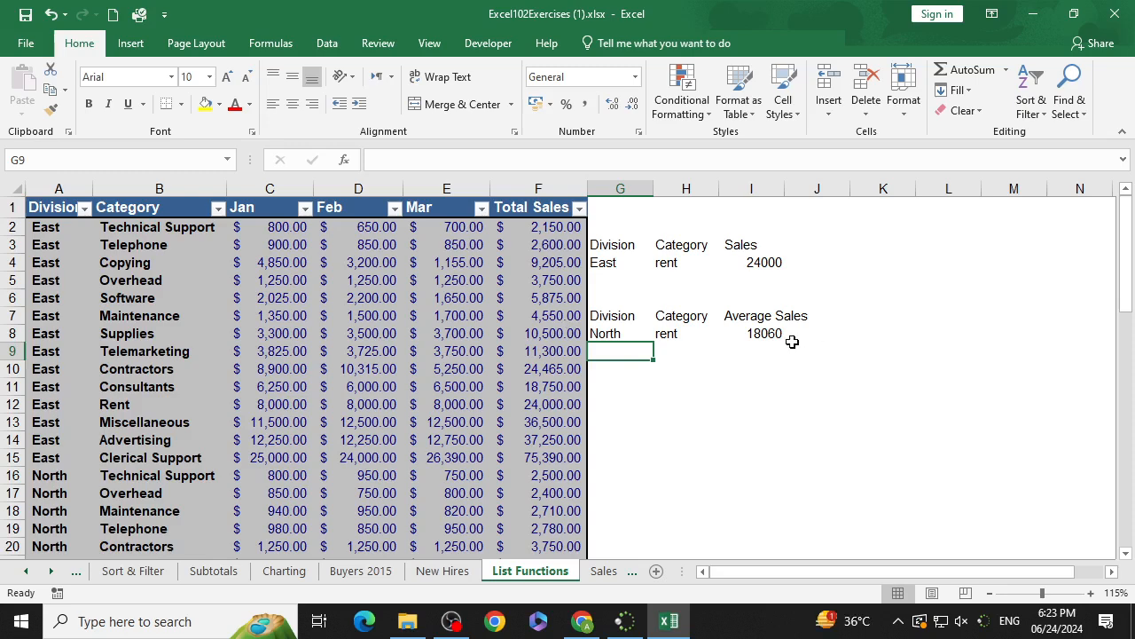
Step: Scroll through the sales list to review its division and category records
{"action": "left_click_drag", "start_coordinate": [793, 337], "coordinate": [779, 334]}
{"action": "left_click", "coordinate": [805, 370]}
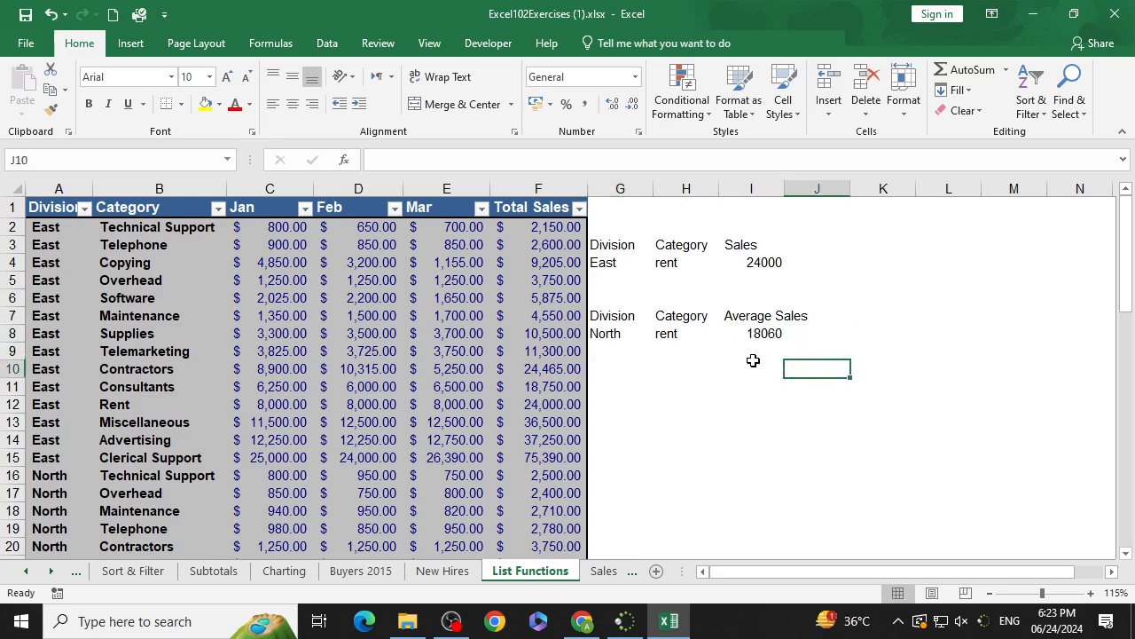
{"action": "left_click", "coordinate": [682, 397]}
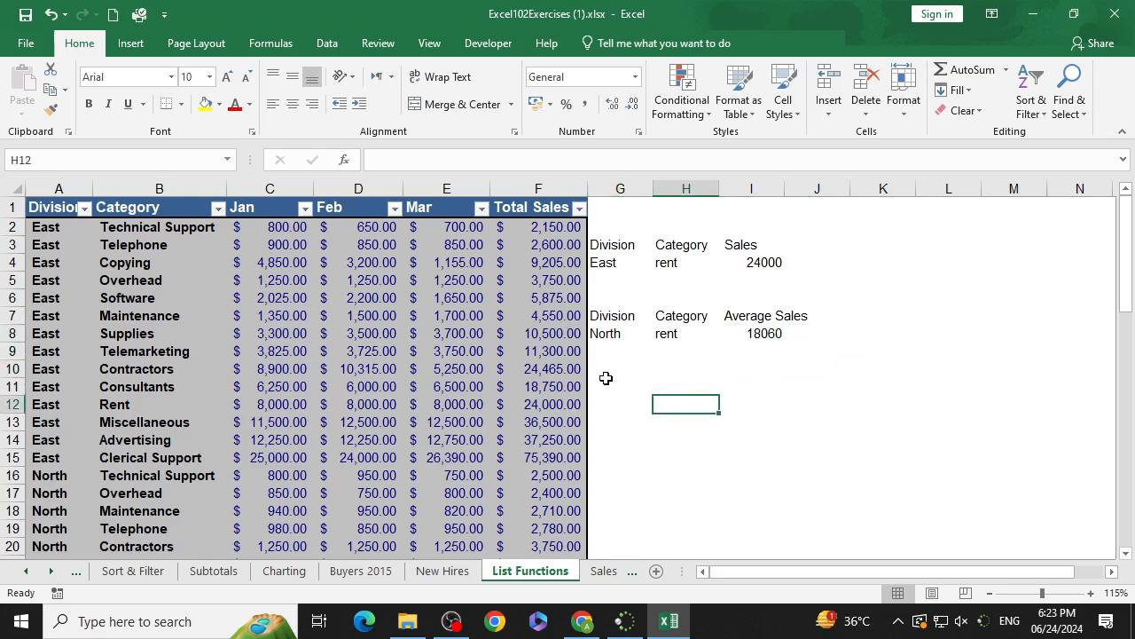
{"action": "left_click", "coordinate": [612, 381]}
{"action": "left_click", "coordinate": [621, 368]}
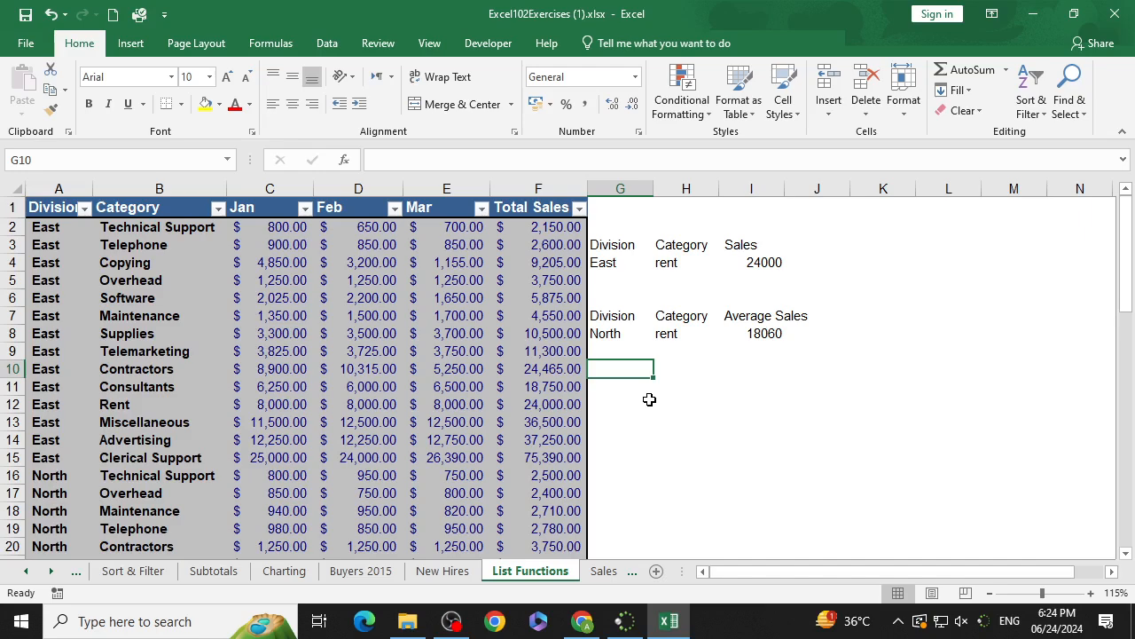
{"action": "scroll", "coordinate": [148, 372], "scroll_direction": "down", "scroll_amount": 3}
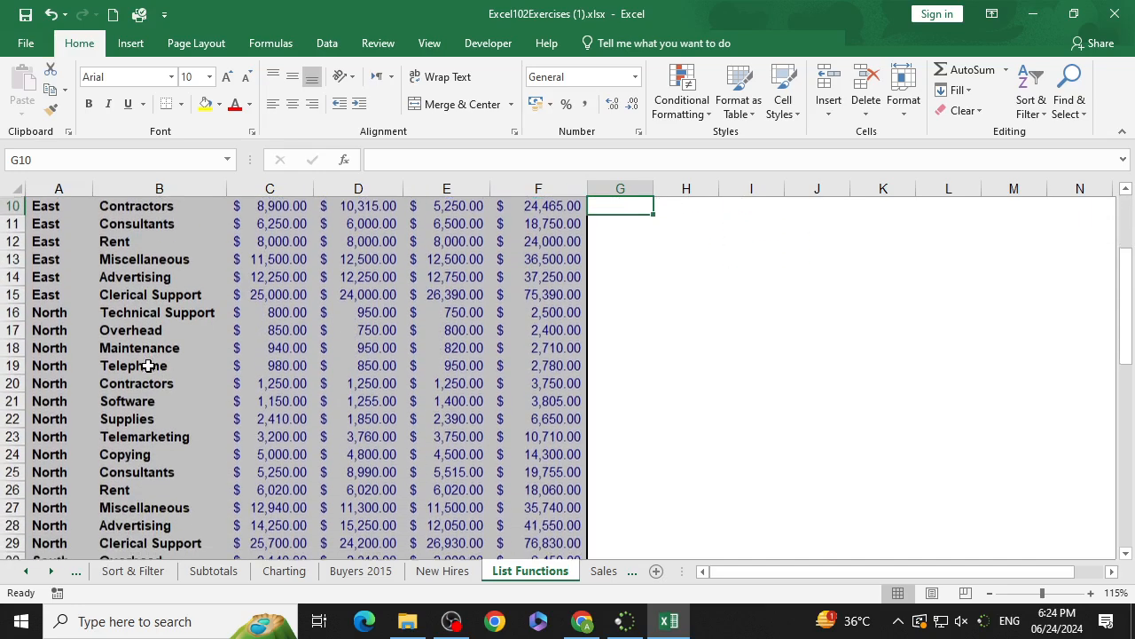
{"action": "scroll", "coordinate": [151, 373], "scroll_direction": "down", "scroll_amount": 7}
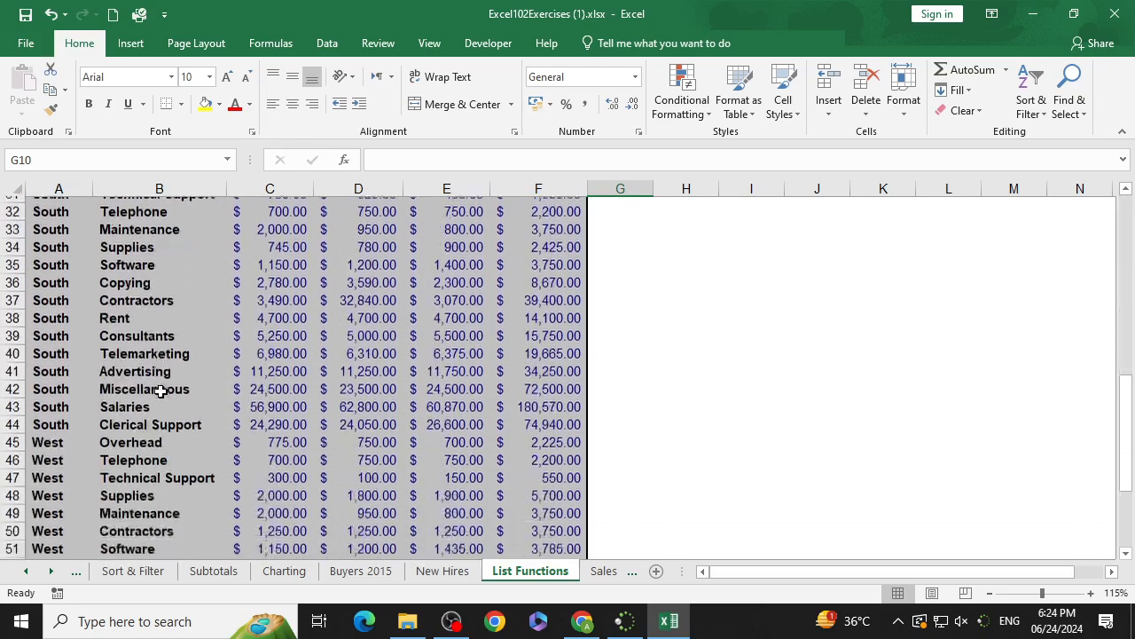
{"action": "scroll", "coordinate": [210, 459], "scroll_direction": "down", "scroll_amount": 6}
{"action": "scroll", "coordinate": [213, 459], "scroll_direction": "up", "scroll_amount": 16}
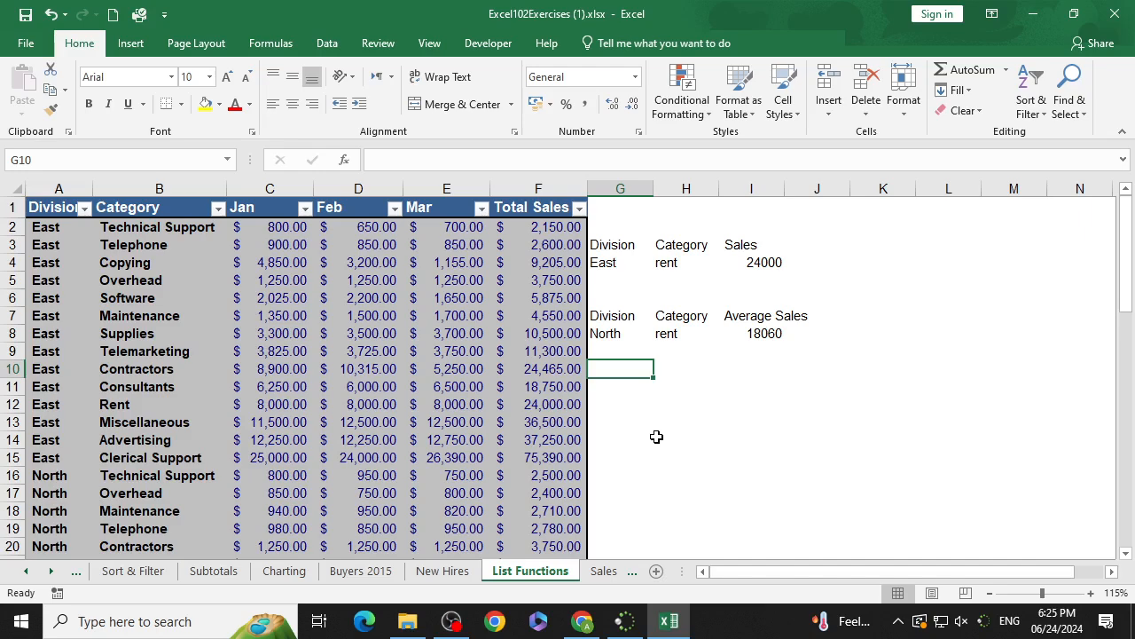
{"action": "type", "text": "="}
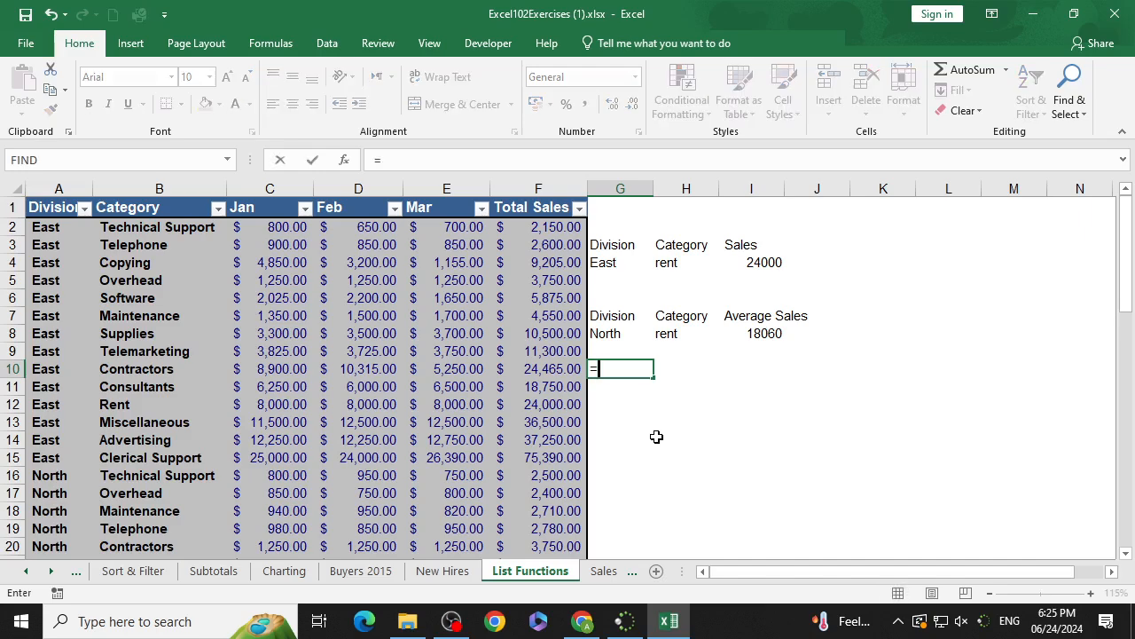
{"action": "type", "text": "countA"}
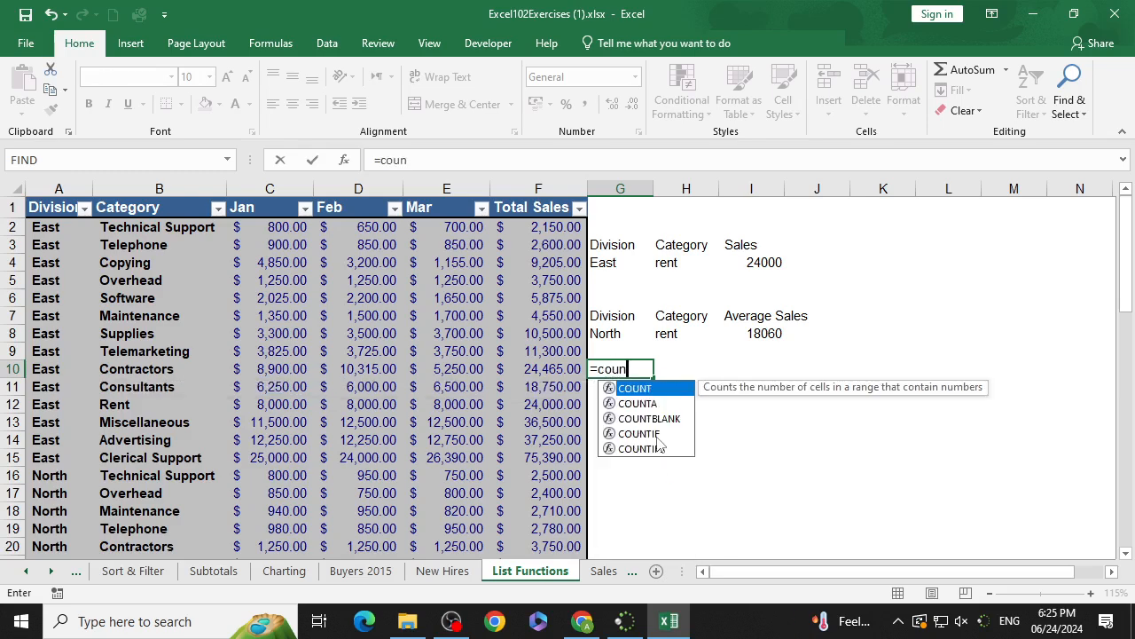
{"action": "key", "text": "BackSpace"}
{"action": "key", "text": "BackSpace"}
{"action": "key", "text": "BackSpace"}
{"action": "key", "text": "BackSpace"}
{"action": "key", "text": "BackSpace"}
{"action": "key", "text": "BackSpace"}
{"action": "type", "text": "D"}
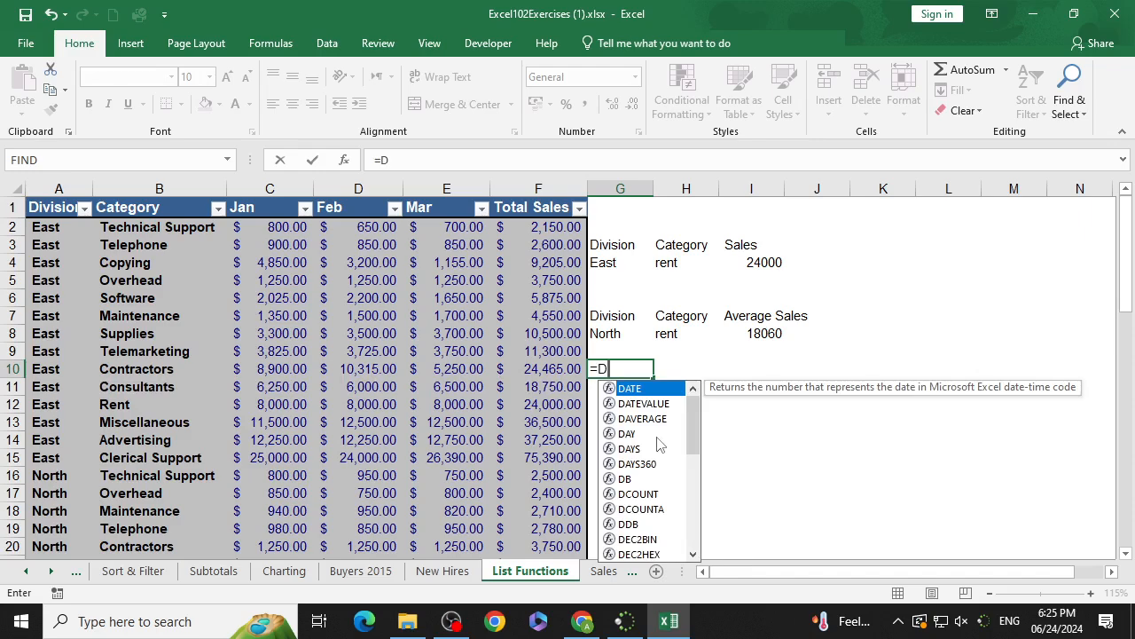
{"action": "type", "text": "countA"}
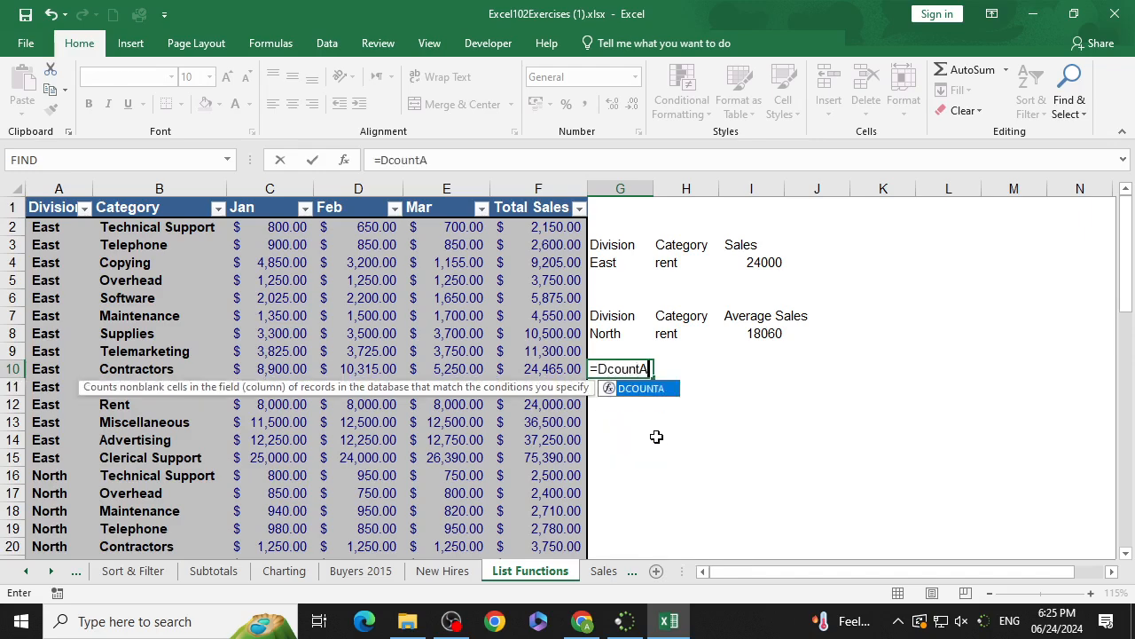
{"action": "type", "text": "("}
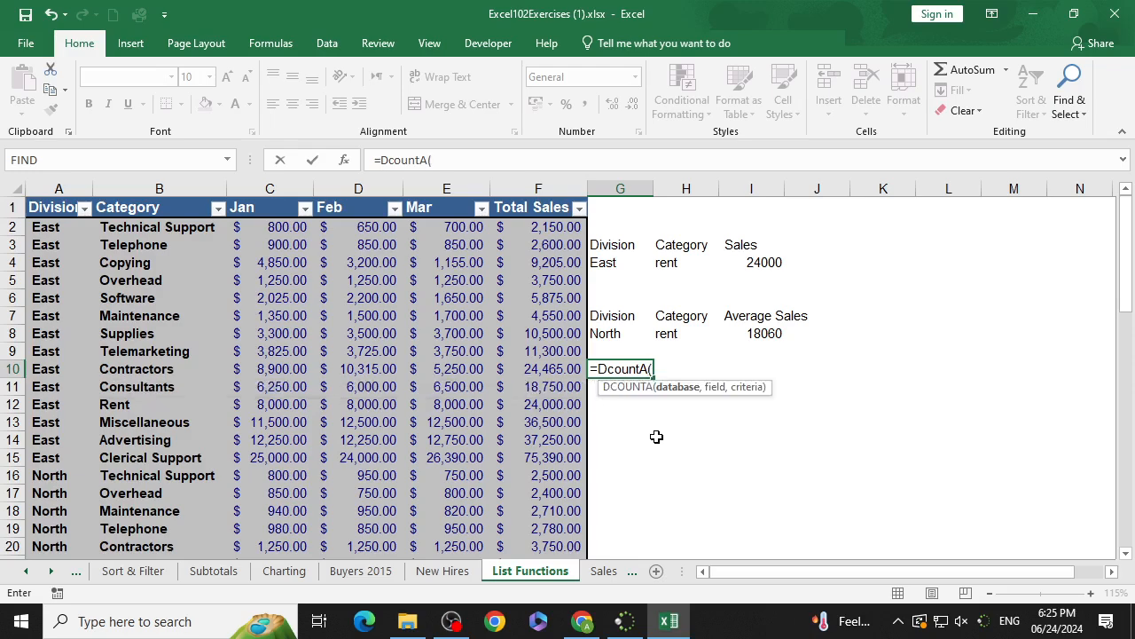
{"action": "left_click_drag", "start_coordinate": [54, 213], "coordinate": [537, 516]}
{"action": "scroll", "coordinate": [560, 472], "scroll_direction": "up", "scroll_amount": 13}
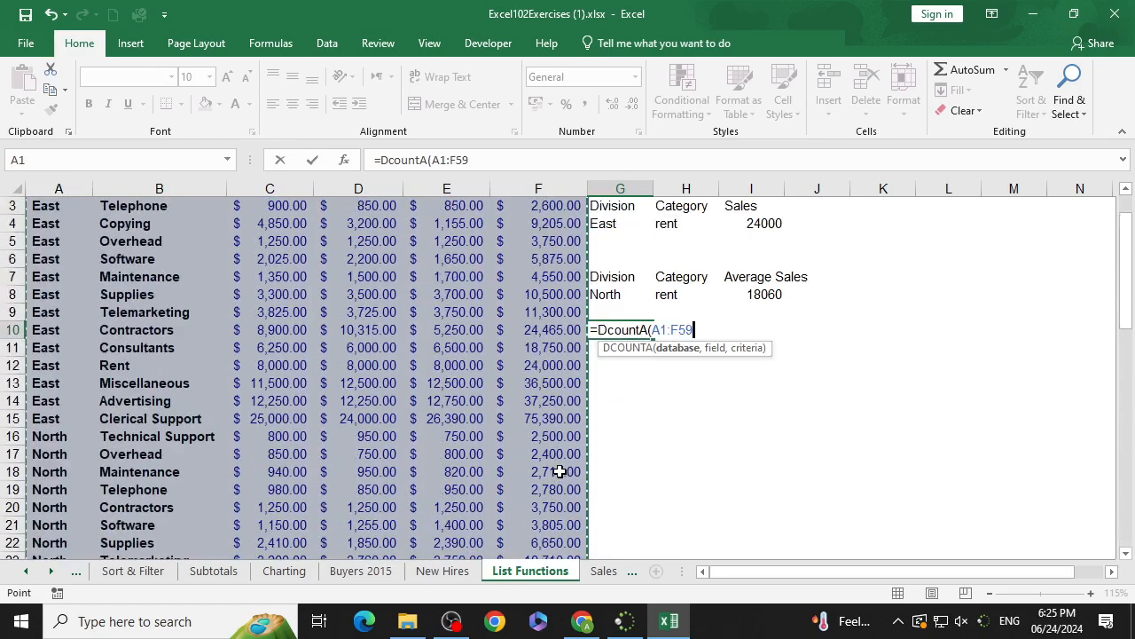
{"action": "scroll", "coordinate": [560, 471], "scroll_direction": "up", "scroll_amount": 1}
{"action": "type", "text": ","}
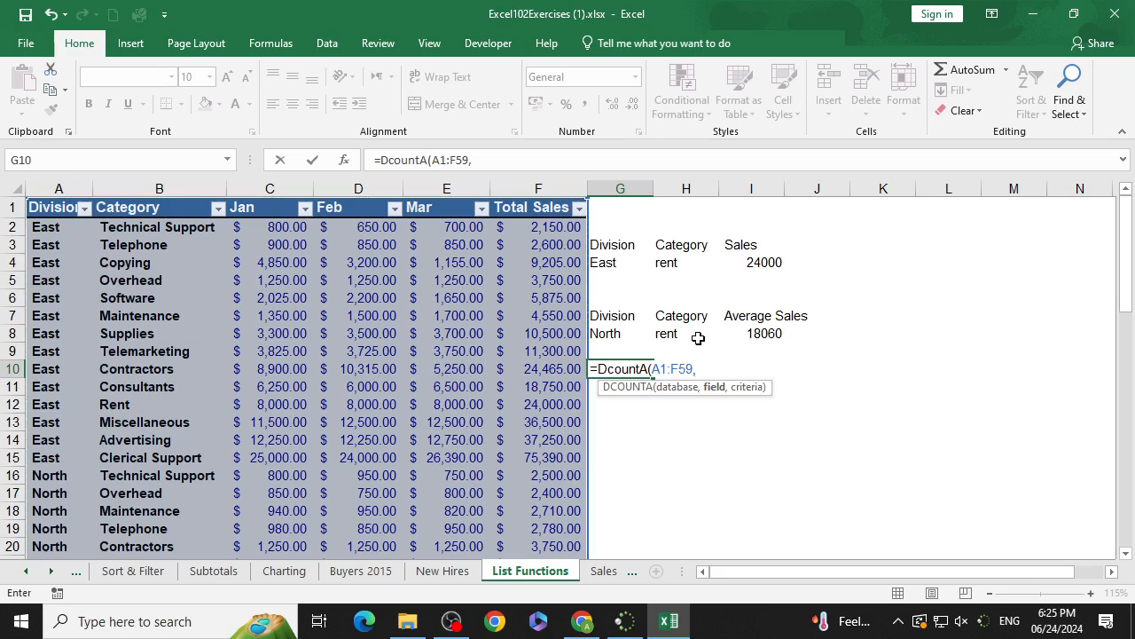
{"action": "left_click", "coordinate": [524, 209]}
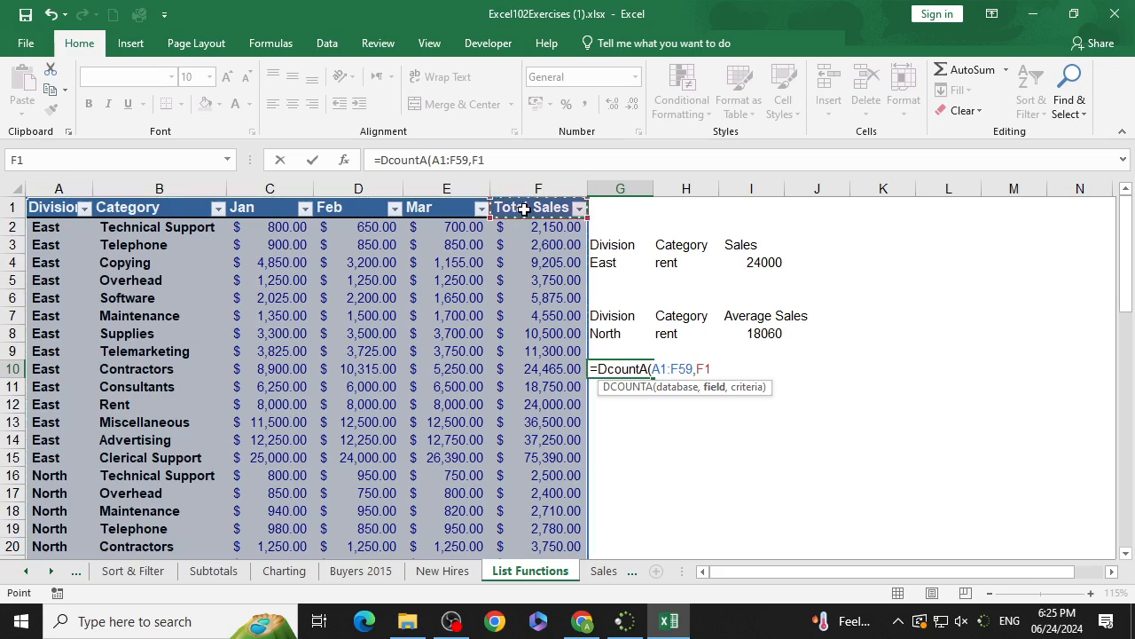
{"action": "type", "text": ","}
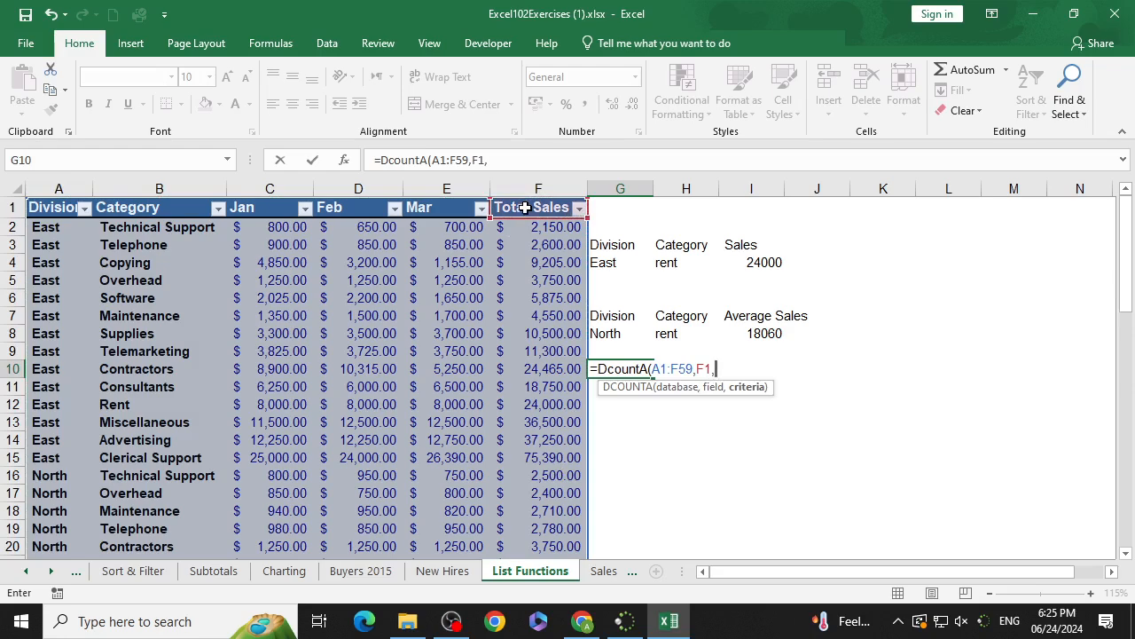
{"action": "key", "text": "Escape"}
Step: Copy the G7:I8 criteria block and paste it starting at G11
{"action": "left_click", "coordinate": [818, 401]}
{"action": "left_click_drag", "start_coordinate": [603, 316], "coordinate": [787, 329]}
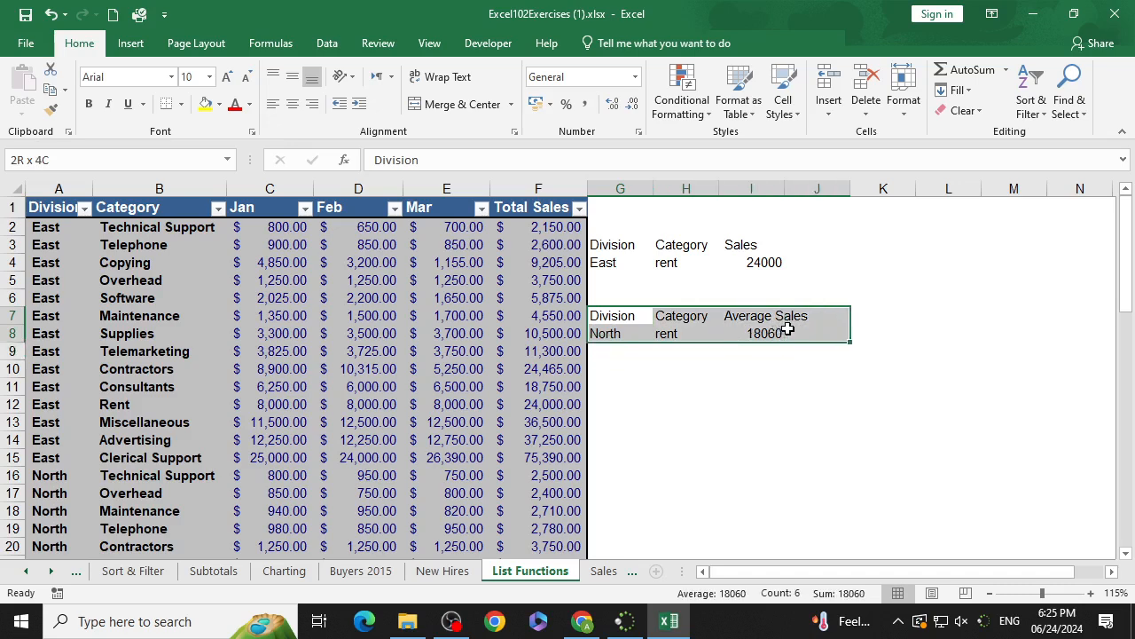
{"action": "key", "text": "ctrl+c"}
{"action": "left_click", "coordinate": [633, 386]}
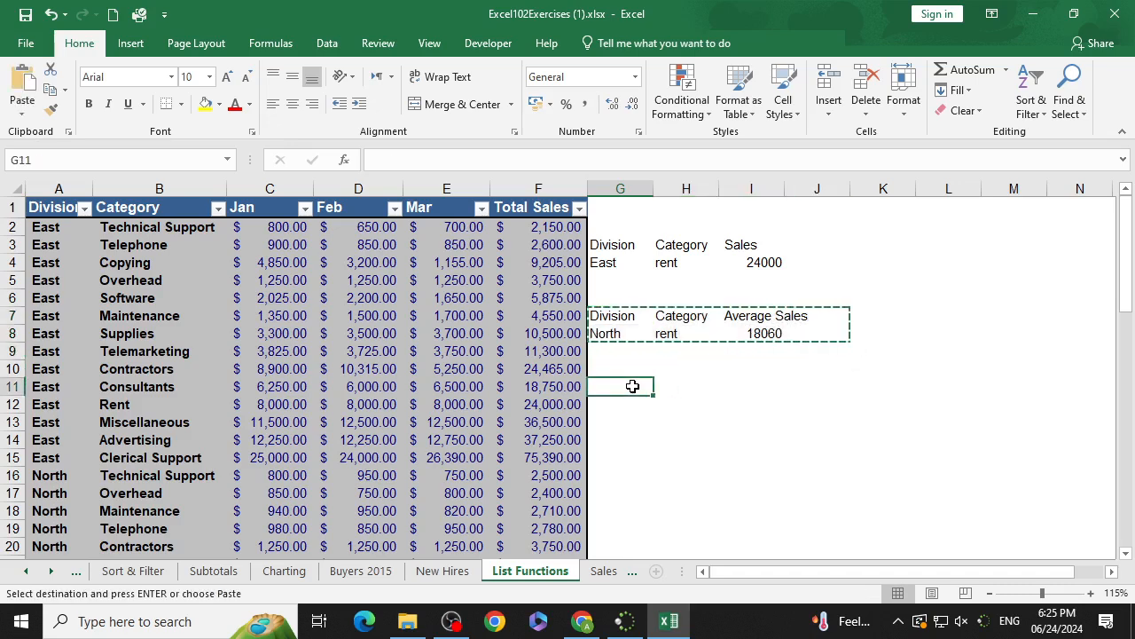
{"action": "key", "text": "ctrl+v"}
Step: Rename the I11 heading to No of Sales
{"action": "left_click", "coordinate": [736, 454]}
{"action": "double_click", "coordinate": [751, 388]}
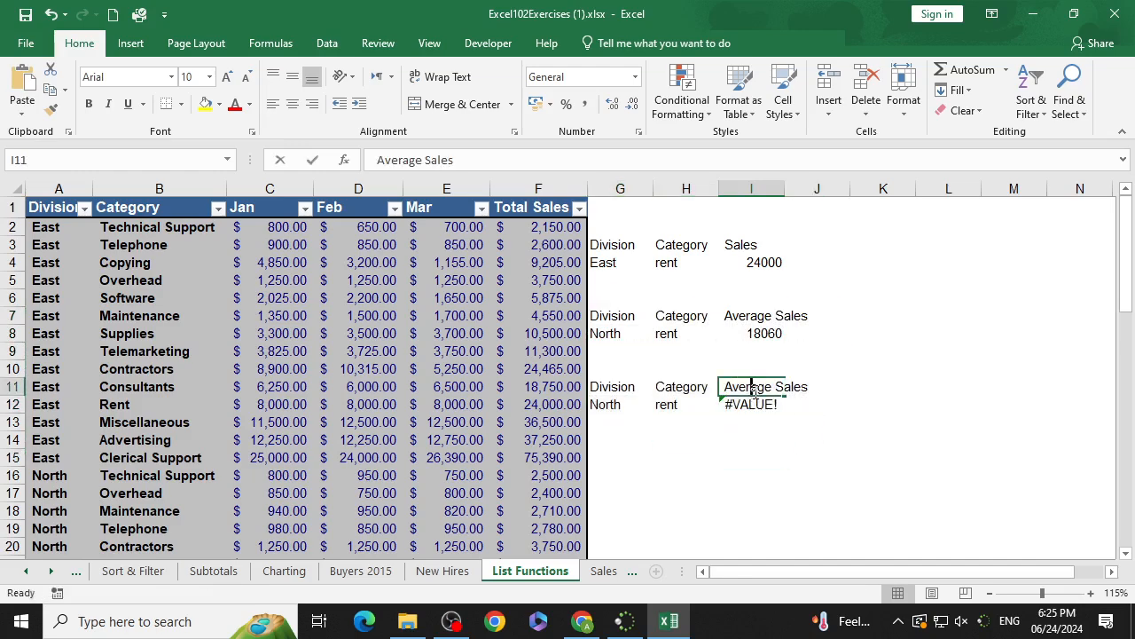
{"action": "left_click_drag", "start_coordinate": [725, 388], "coordinate": [773, 387]}
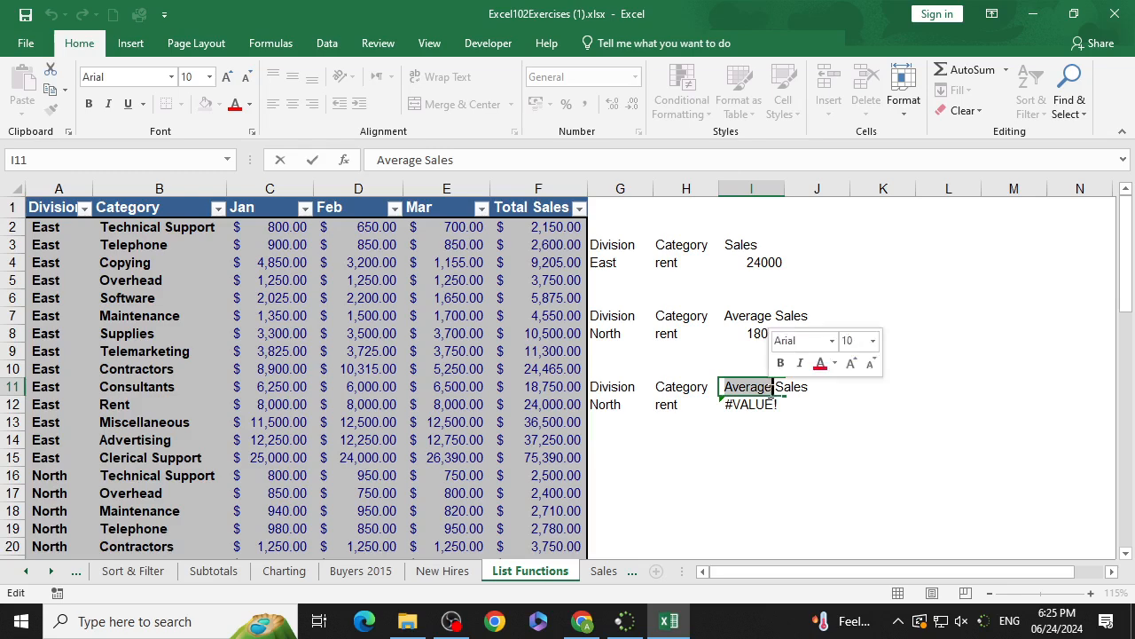
{"action": "type", "text": "No"}
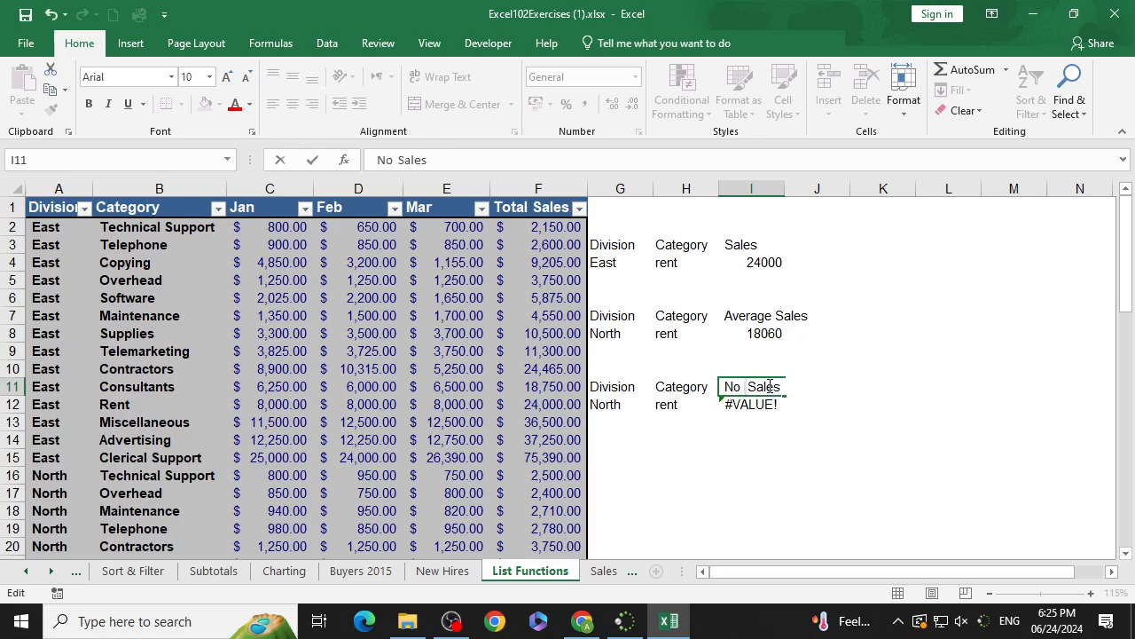
{"action": "type", "text": " of"}
{"action": "key", "text": "Return"}
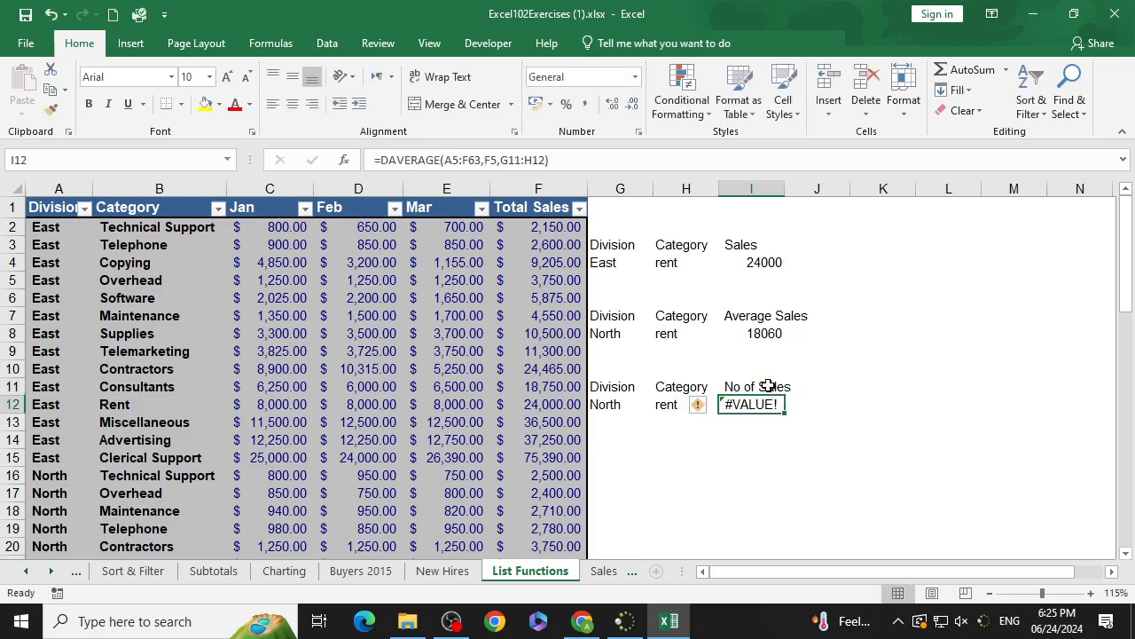
Step: Replace the I12 formula with DCOUNTA using database A1:F59, field F1 and criteria G11:H12
{"action": "key", "text": "Delete"}
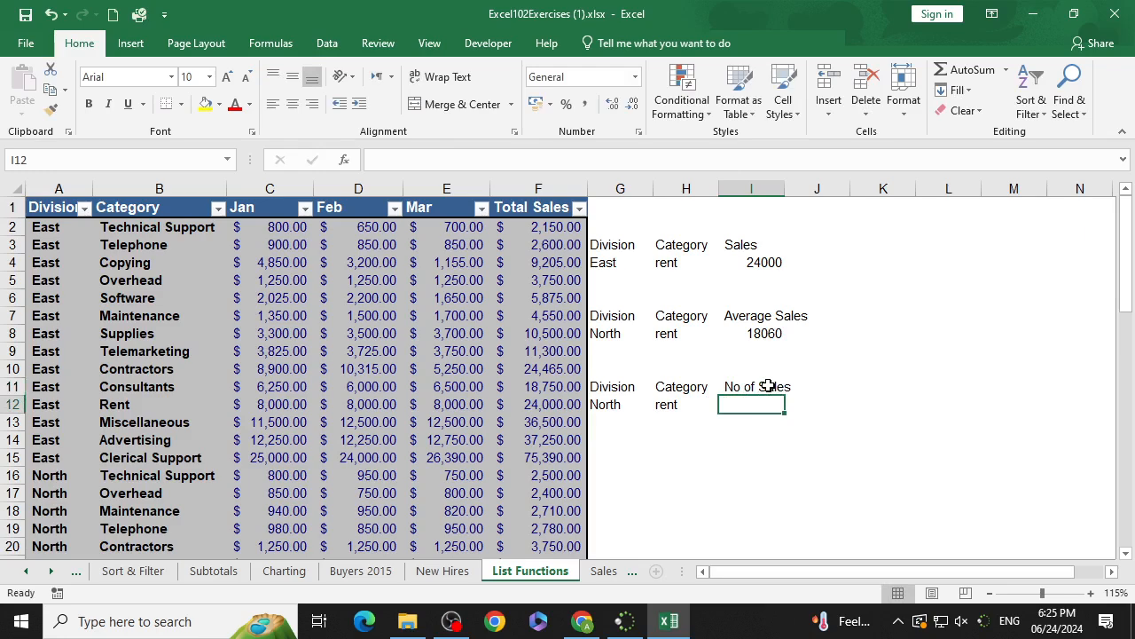
{"action": "type", "text": "="}
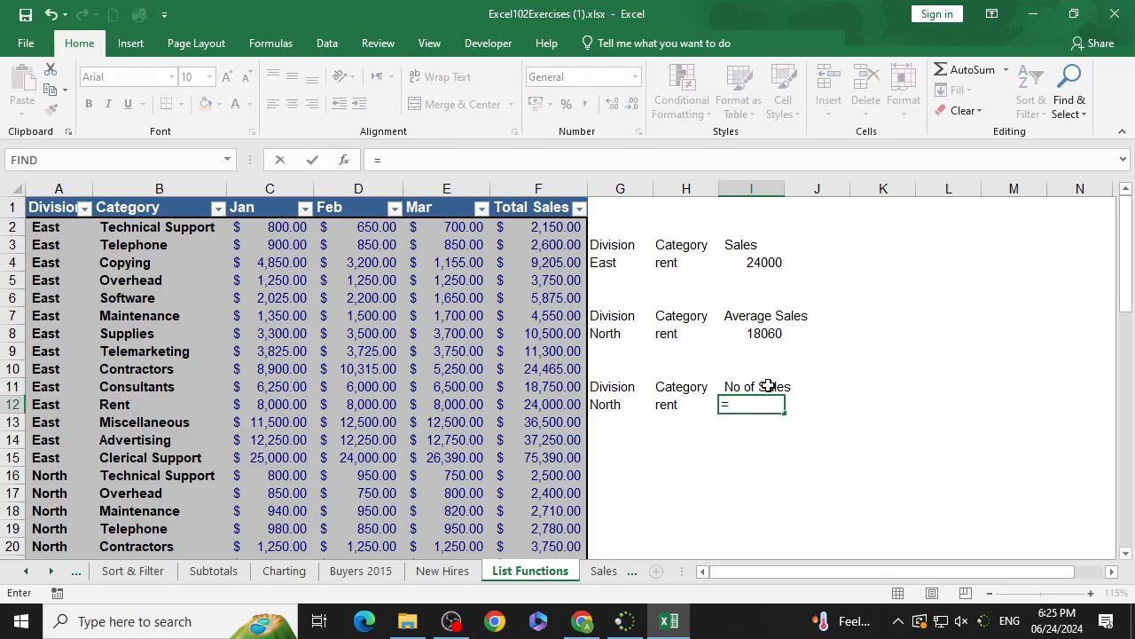
{"action": "type", "text": "Dcou"}
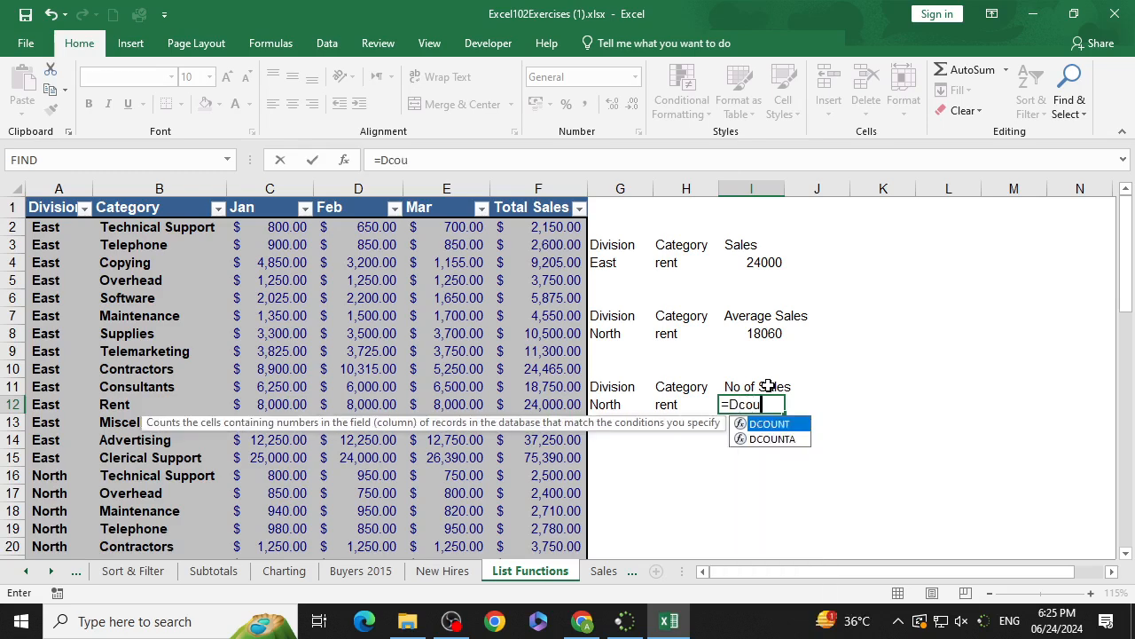
{"action": "type", "text": "ntA"}
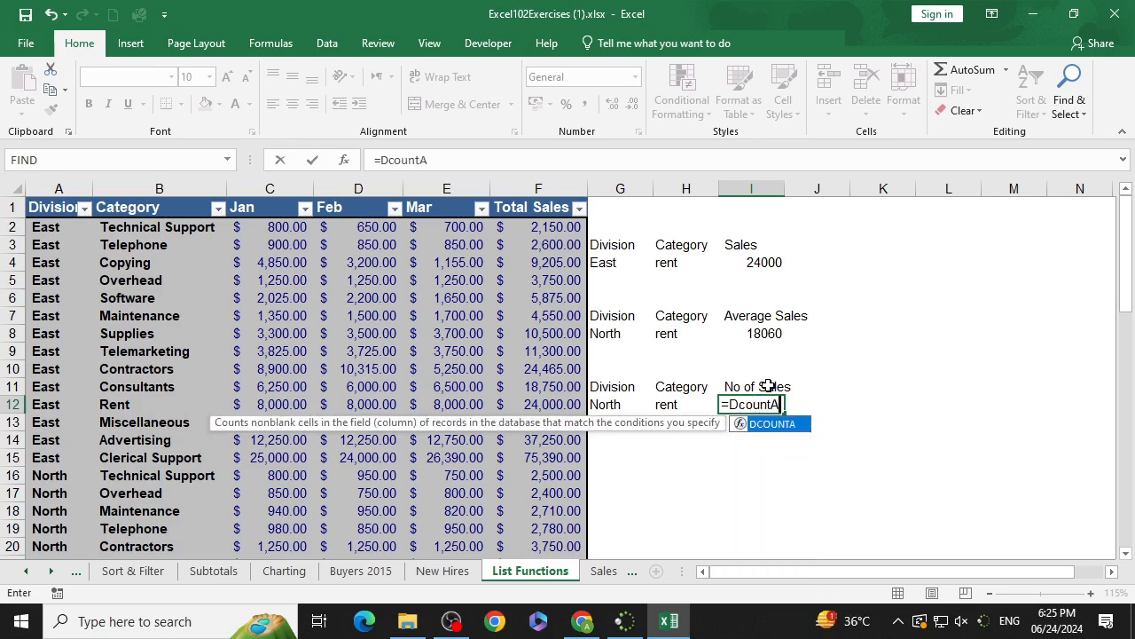
{"action": "type", "text": "("}
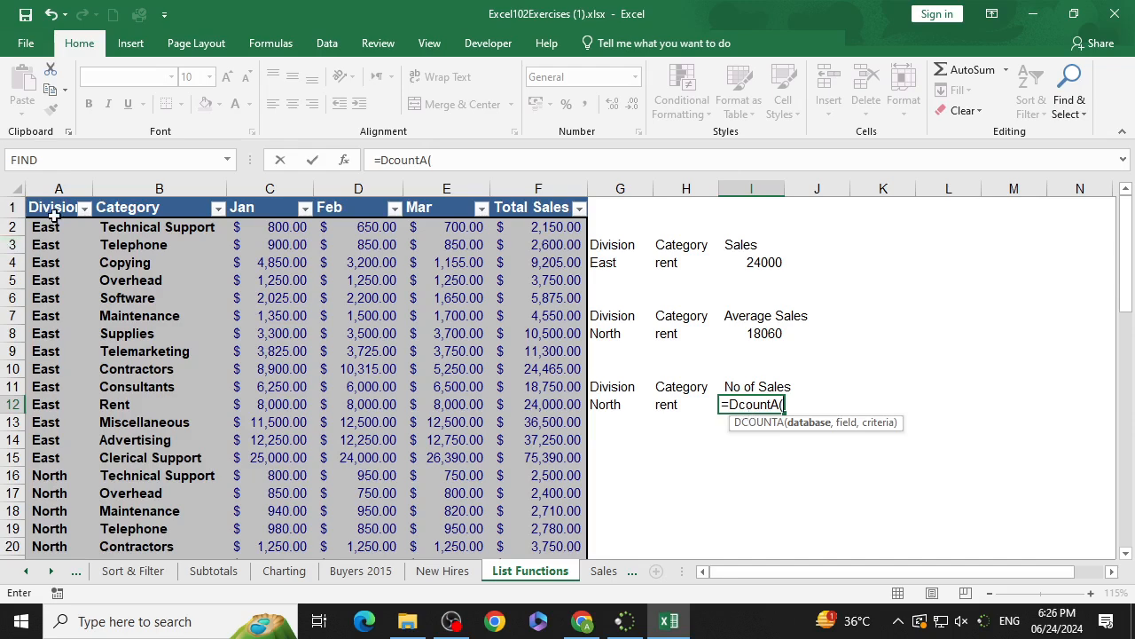
{"action": "left_click_drag", "start_coordinate": [53, 213], "coordinate": [532, 497]}
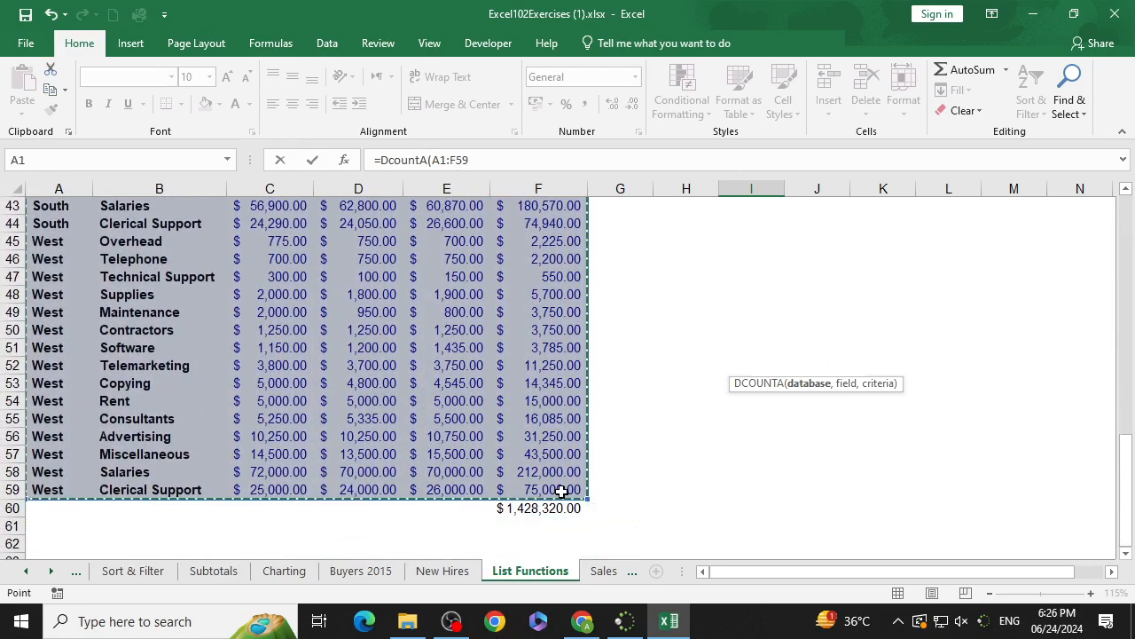
{"action": "type", "text": ","}
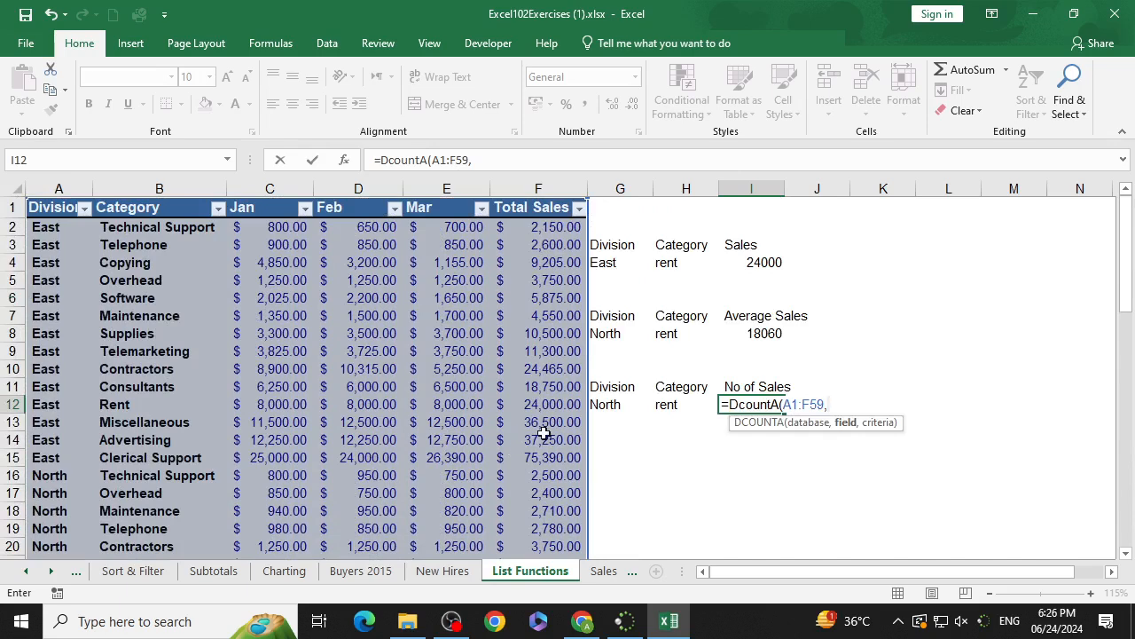
{"action": "left_click", "coordinate": [548, 207]}
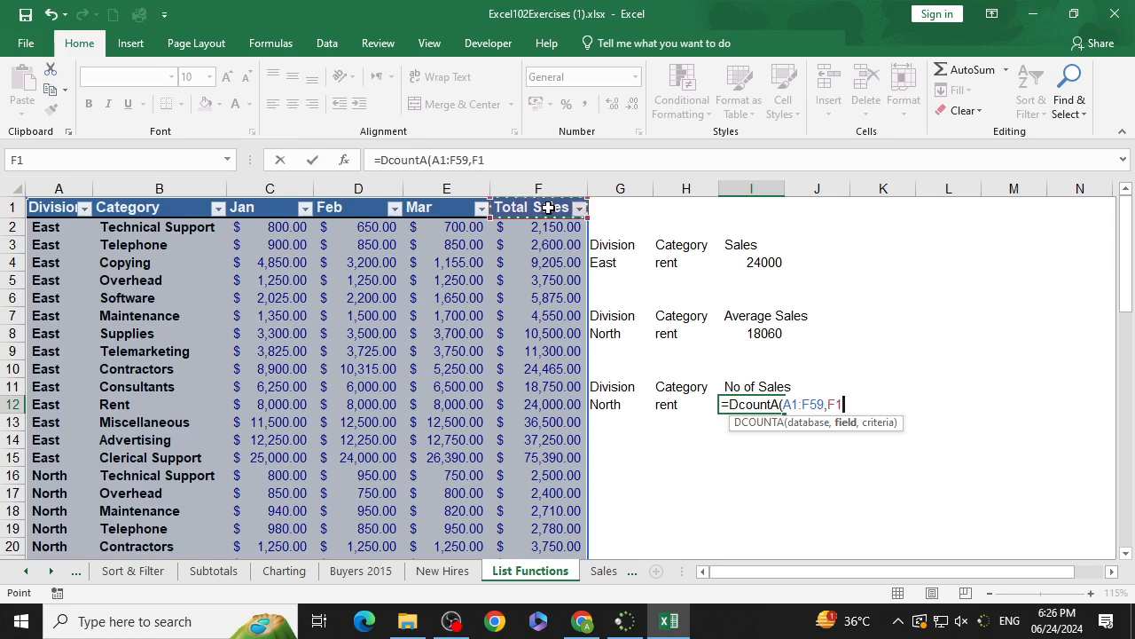
{"action": "type", "text": ","}
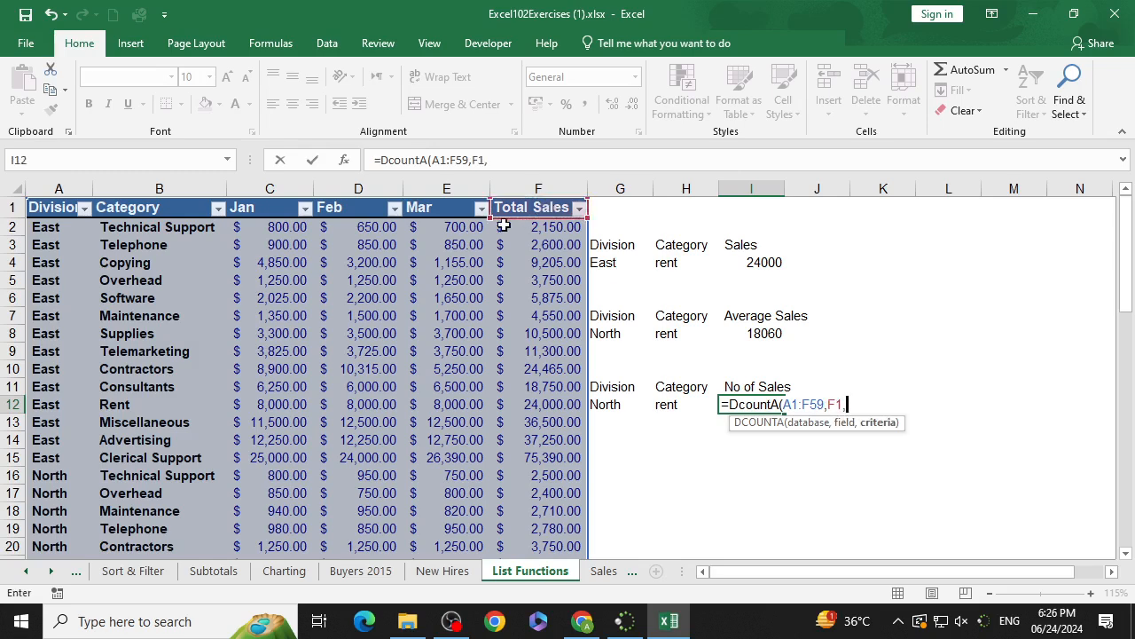
{"action": "left_click", "coordinate": [621, 391]}
{"action": "left_click_drag", "start_coordinate": [657, 393], "coordinate": [676, 404]}
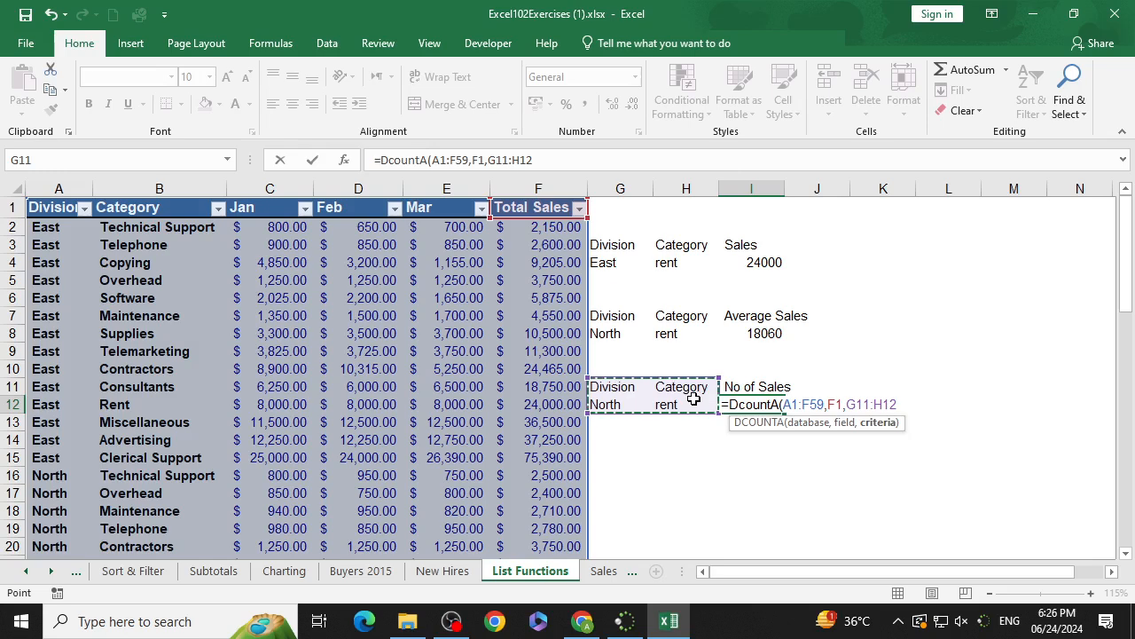
{"action": "type", "text": ")"}
{"action": "key", "text": "Return"}
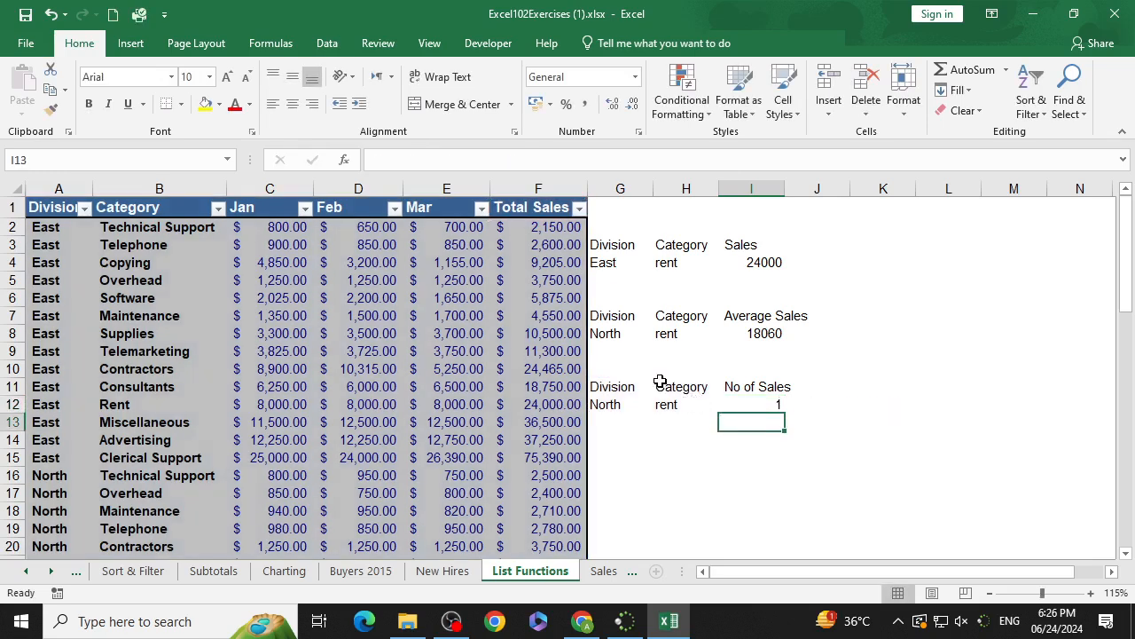
Step: Clear the G12 division criterion so only the category criterion applies
{"action": "left_click", "coordinate": [611, 403]}
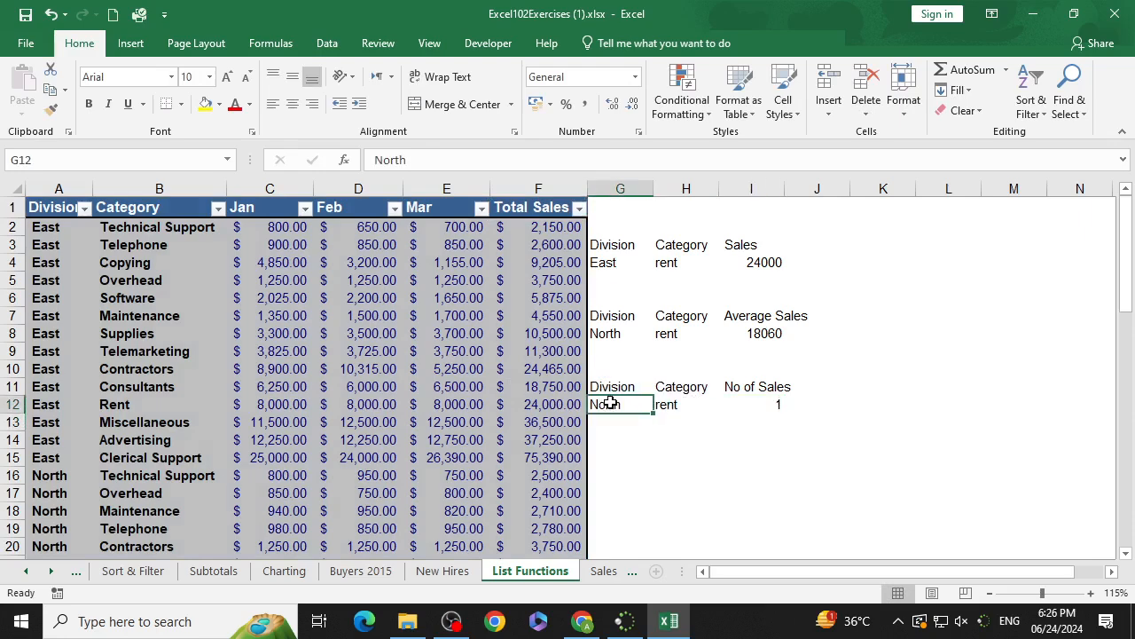
{"action": "left_click", "coordinate": [672, 406]}
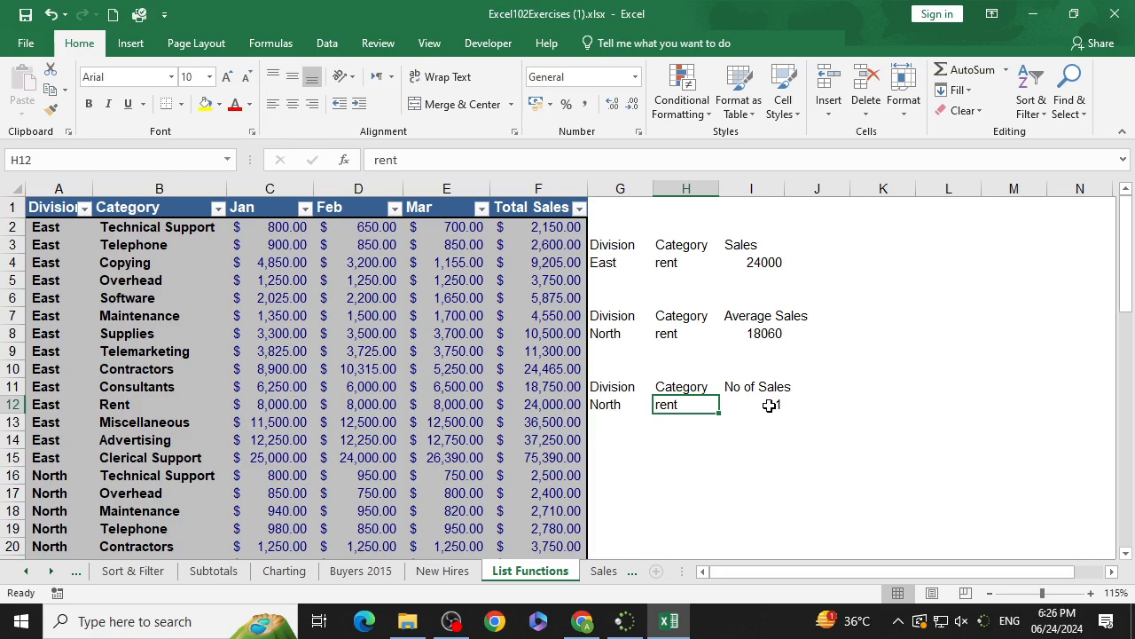
{"action": "left_click", "coordinate": [621, 405]}
{"action": "key", "text": "Delete"}
{"action": "left_click", "coordinate": [777, 404]}
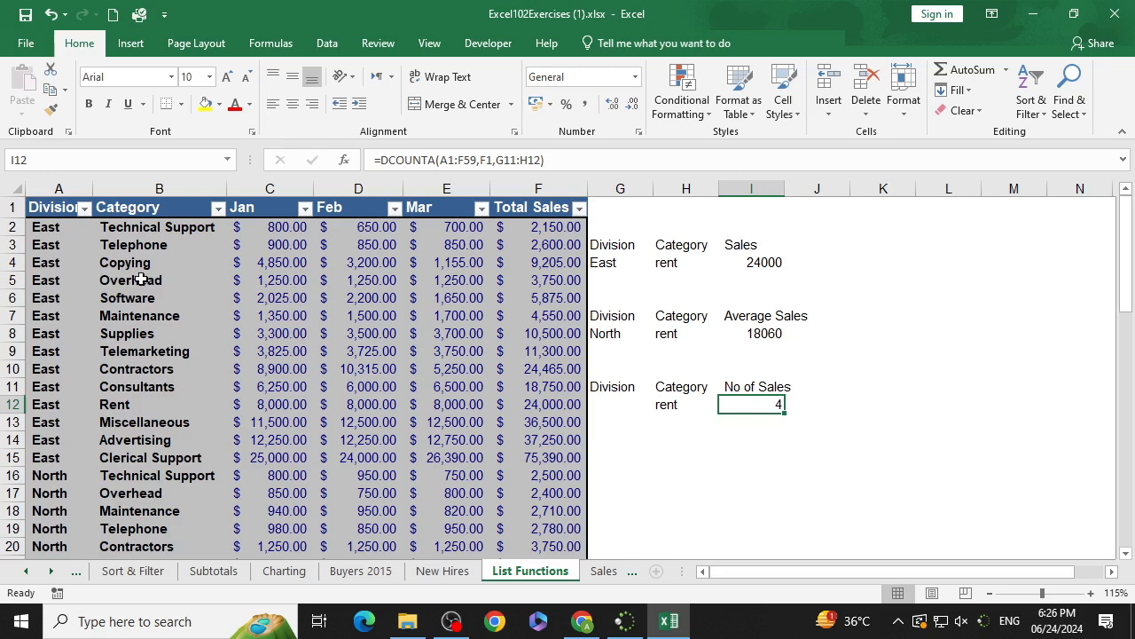
Step: Copy the Supplies category text from B8 and use it as the H12 category criterion
{"action": "left_click", "coordinate": [145, 350]}
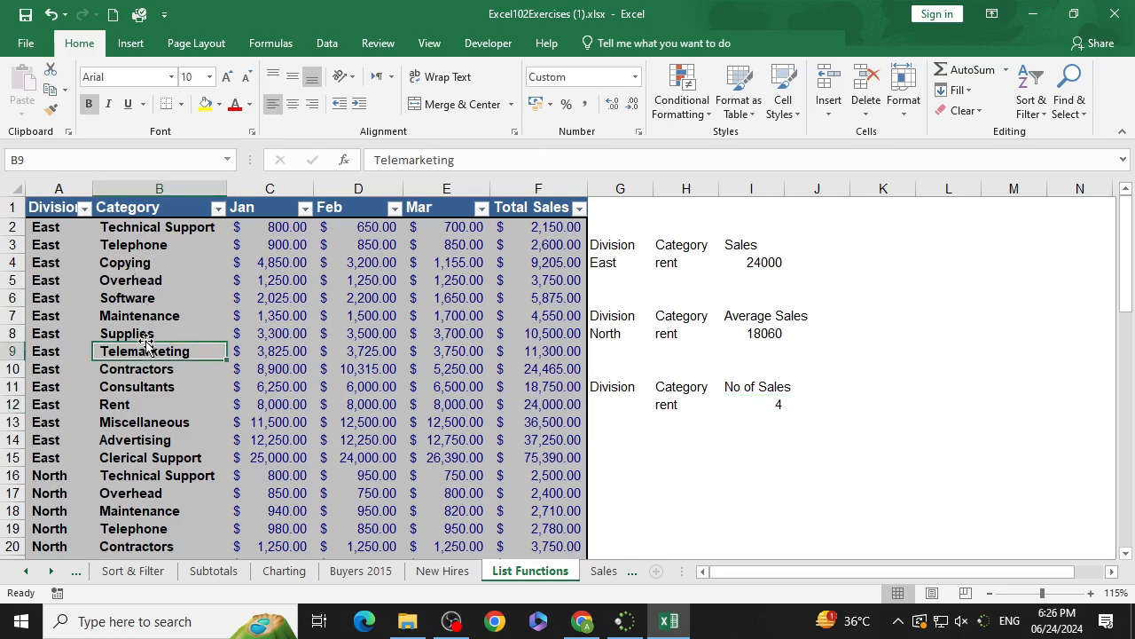
{"action": "double_click", "coordinate": [146, 333]}
{"action": "double_click", "coordinate": [146, 334]}
{"action": "double_click", "coordinate": [146, 333]}
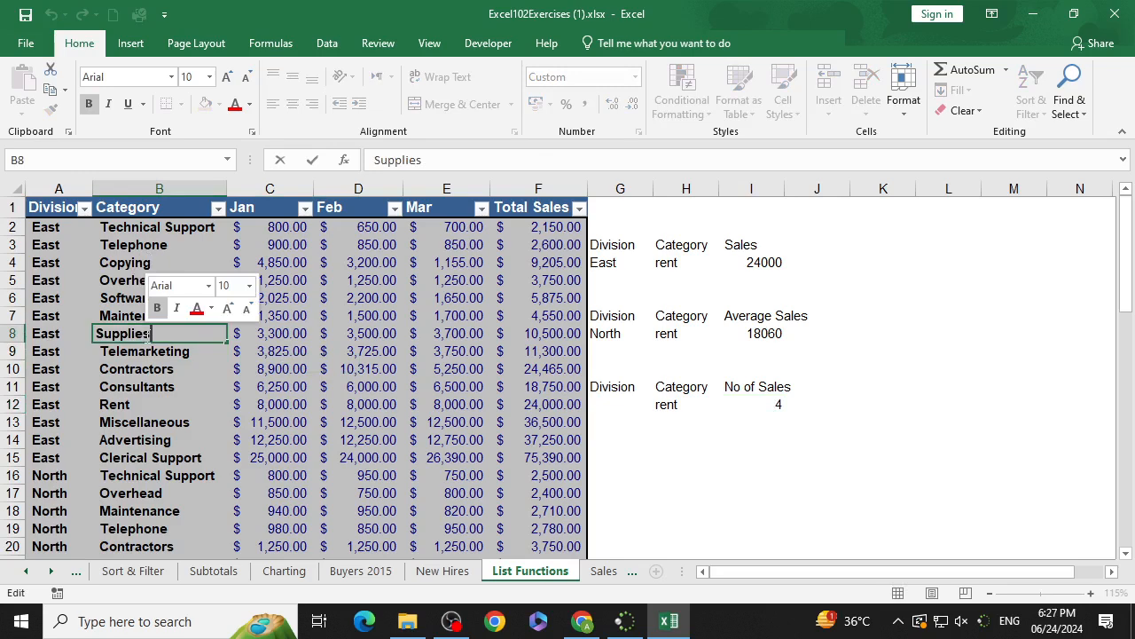
{"action": "double_click", "coordinate": [97, 334]}
{"action": "left_click", "coordinate": [104, 334]}
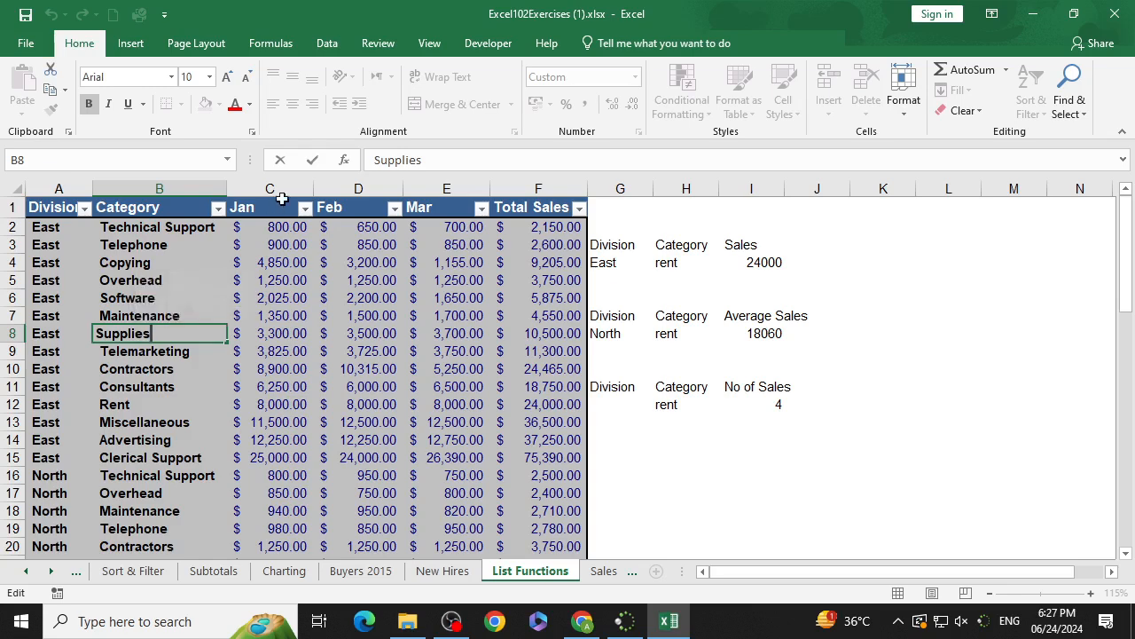
{"action": "left_click_drag", "start_coordinate": [431, 159], "coordinate": [377, 159]}
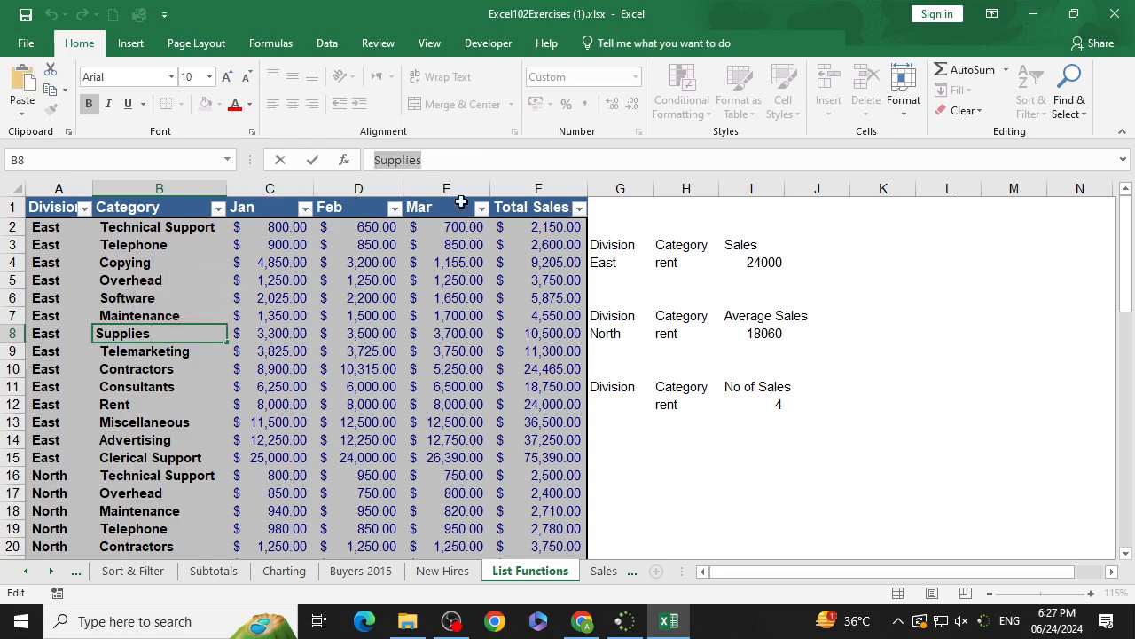
{"action": "key", "text": "ctrl+c"}
{"action": "double_click", "coordinate": [664, 406]}
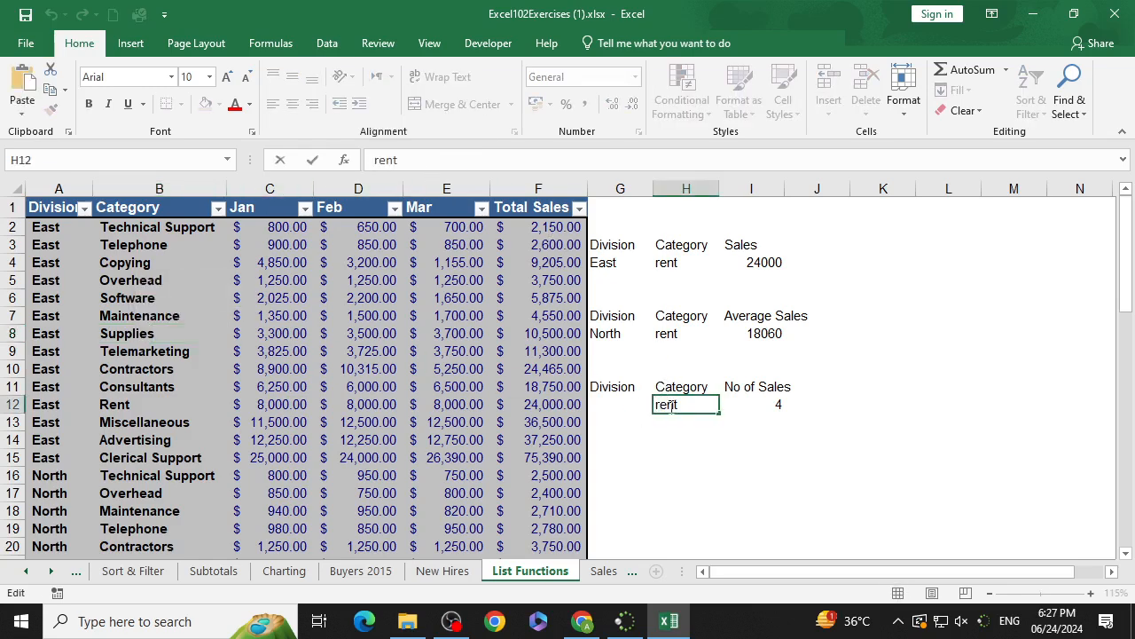
{"action": "left_click_drag", "start_coordinate": [679, 405], "coordinate": [630, 407]}
{"action": "key", "text": "ctrl+v"}
{"action": "left_click", "coordinate": [732, 431]}
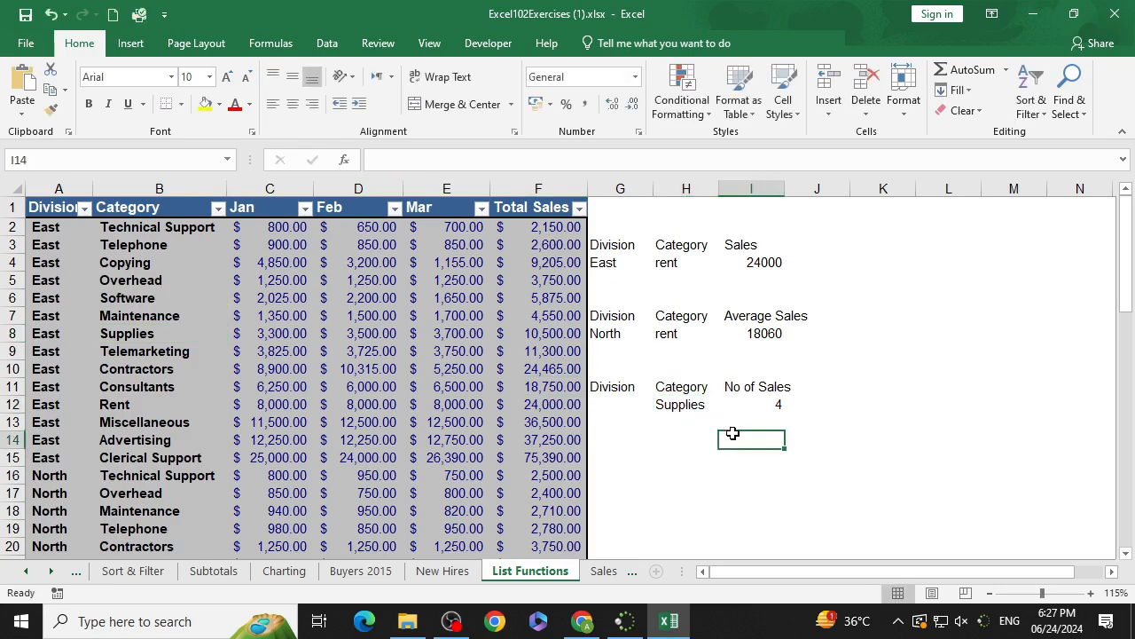
Step: Enter East as the G12 division criterion
{"action": "left_click", "coordinate": [651, 402]}
{"action": "left_click", "coordinate": [660, 406]}
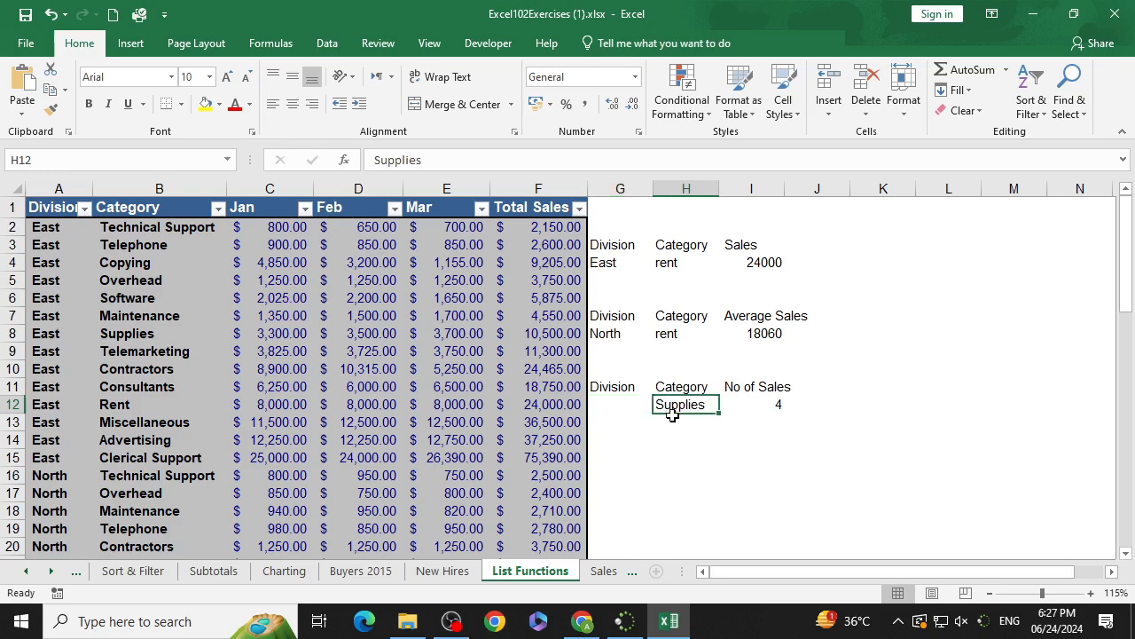
{"action": "left_click", "coordinate": [629, 403]}
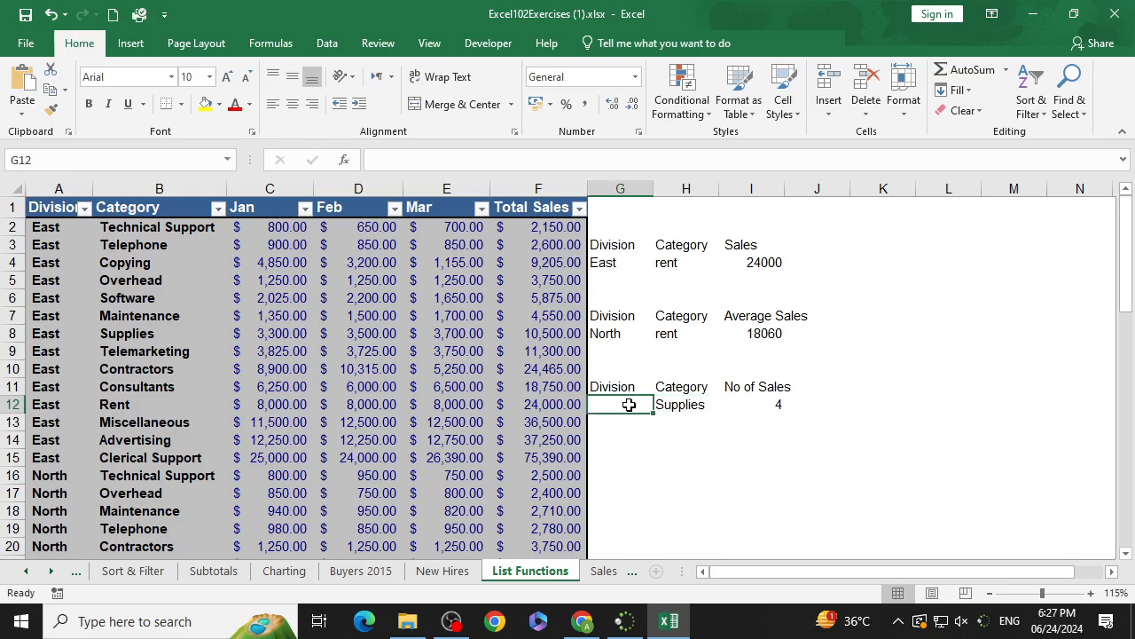
{"action": "type", "text": "East"}
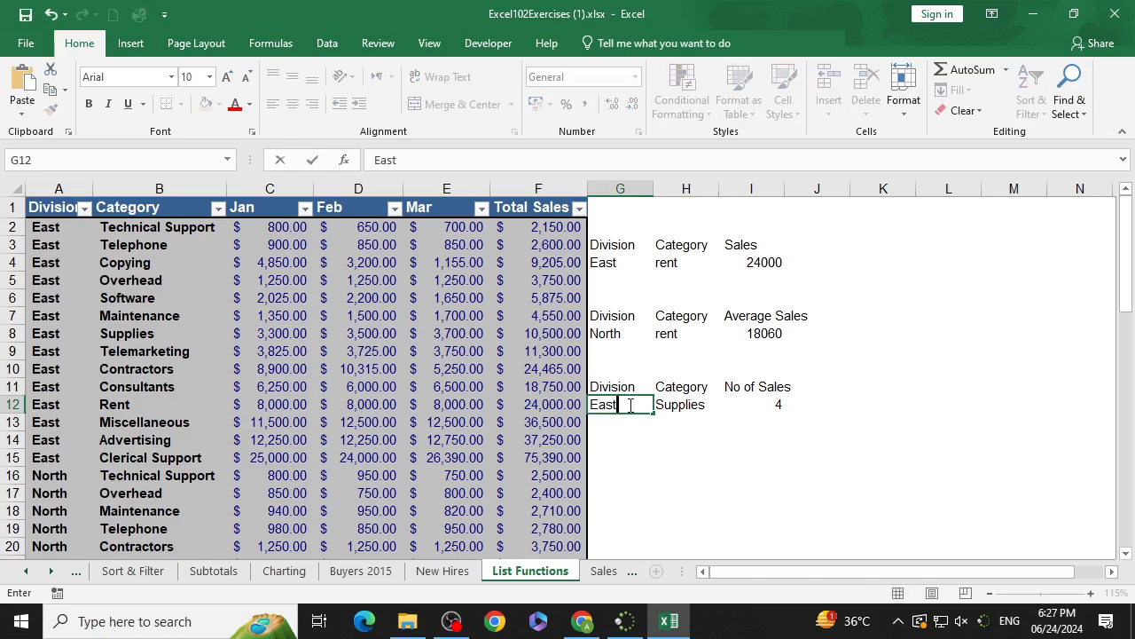
{"action": "key", "text": "Return"}
Step: Change the G12 division criterion to North
{"action": "left_click", "coordinate": [629, 404]}
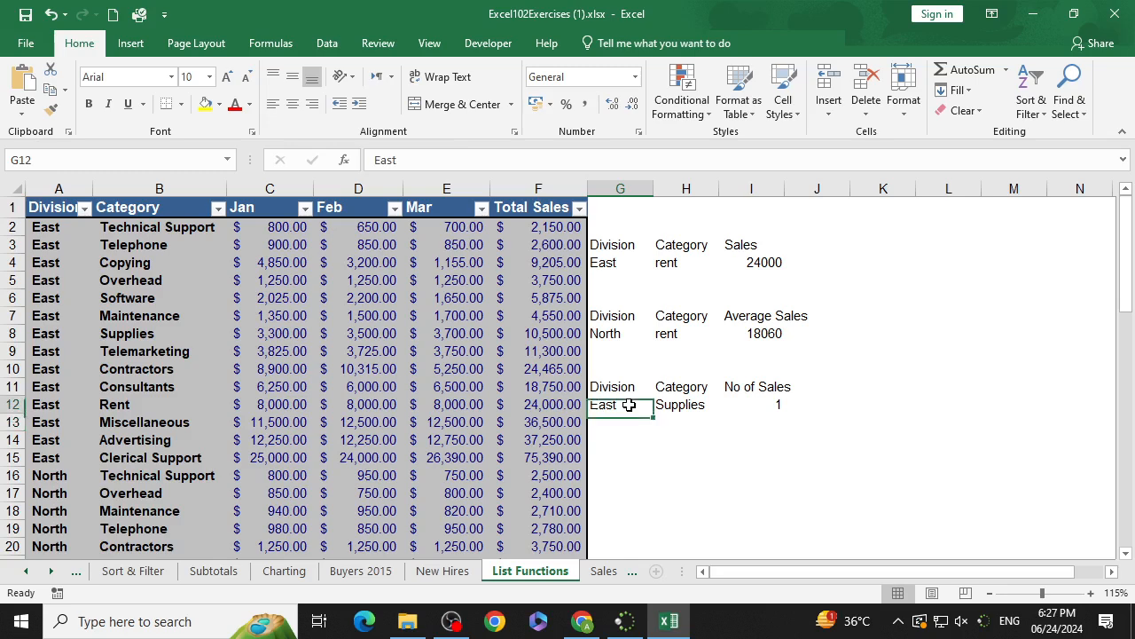
{"action": "key", "text": "Left"}
{"action": "key", "text": "Right"}
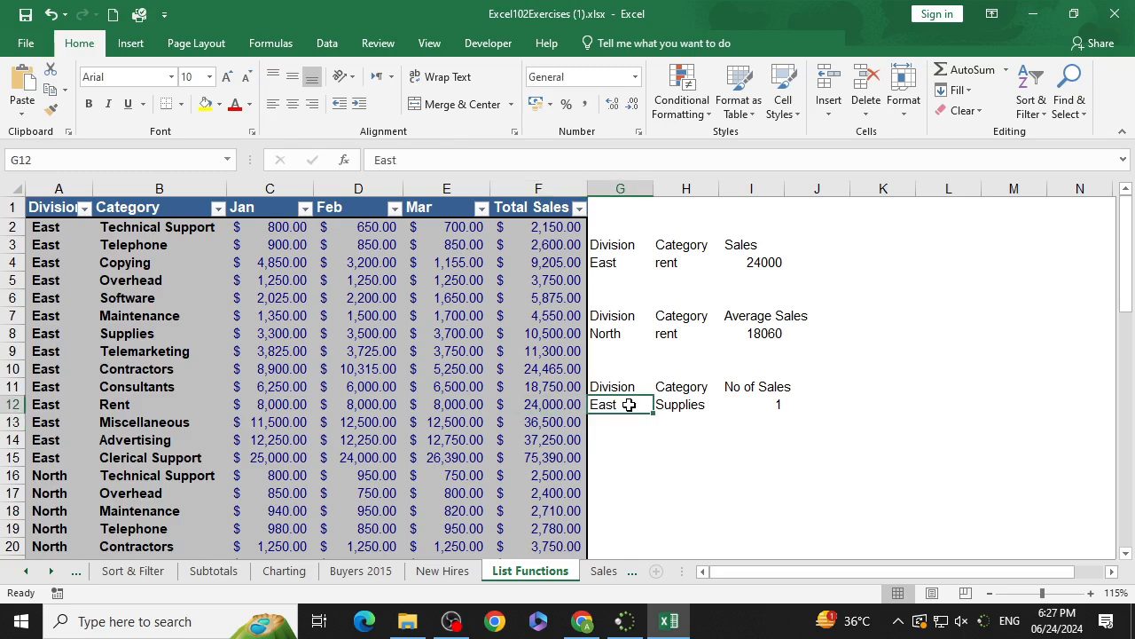
{"action": "type", "text": "North"}
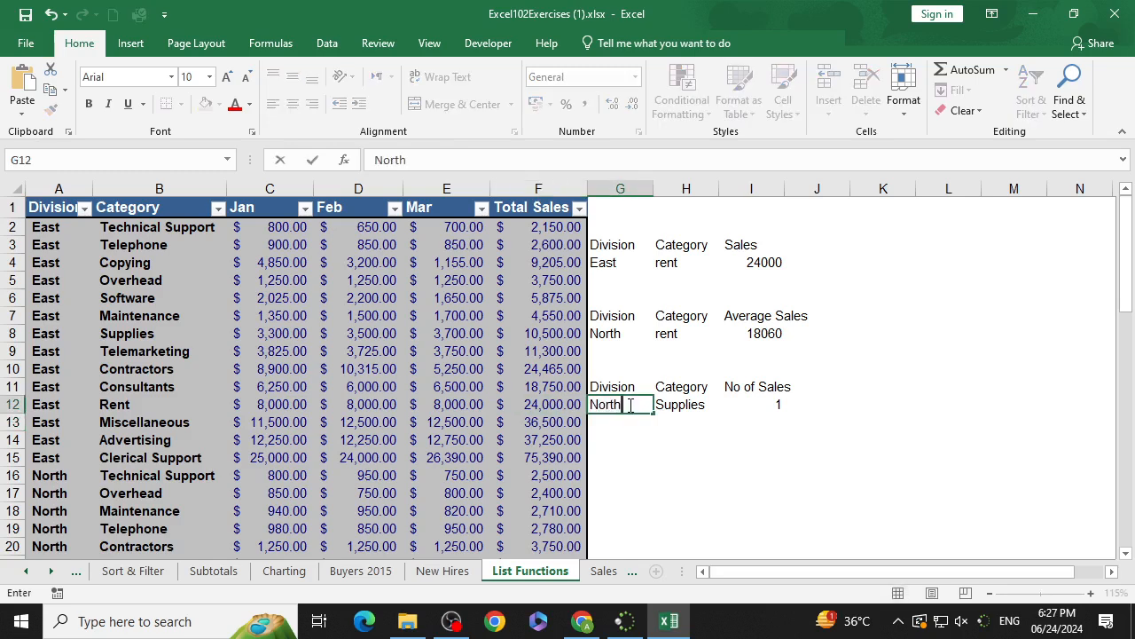
{"action": "key", "text": "Return"}
{"action": "left_click", "coordinate": [629, 404]}
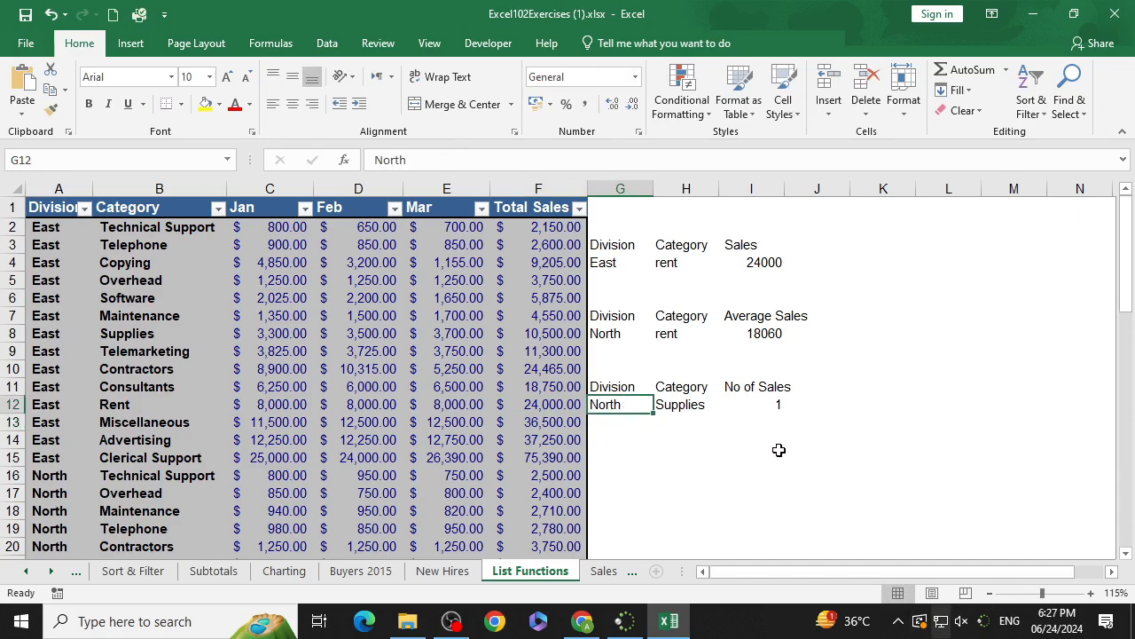
{"action": "left_click", "coordinate": [688, 422]}
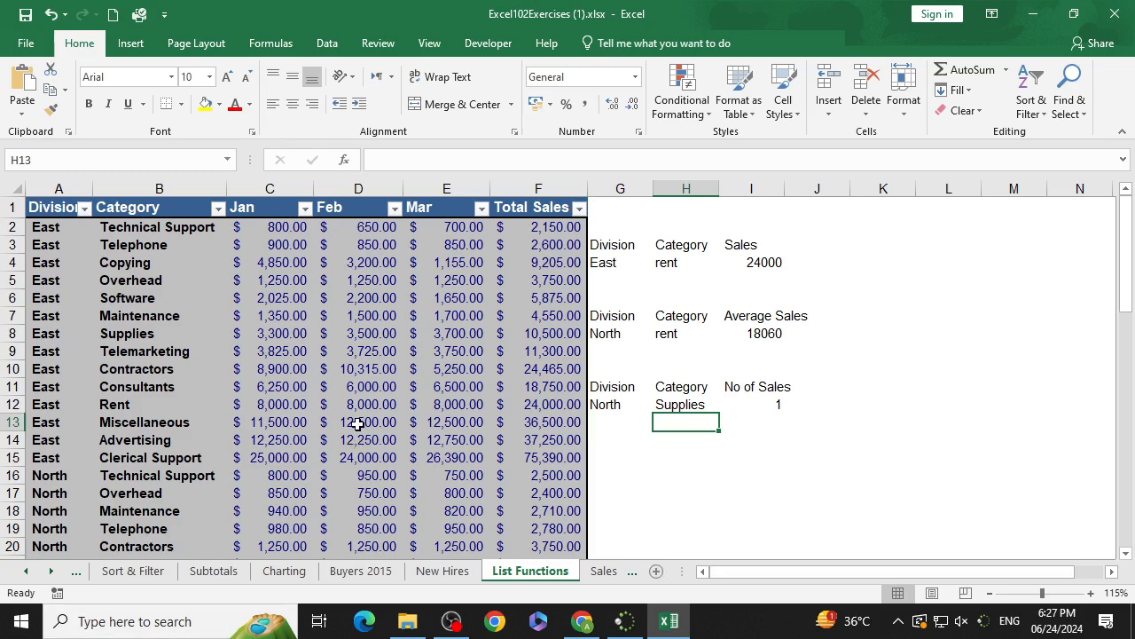
{"action": "left_click", "coordinate": [661, 472]}
{"action": "left_click", "coordinate": [667, 437]}
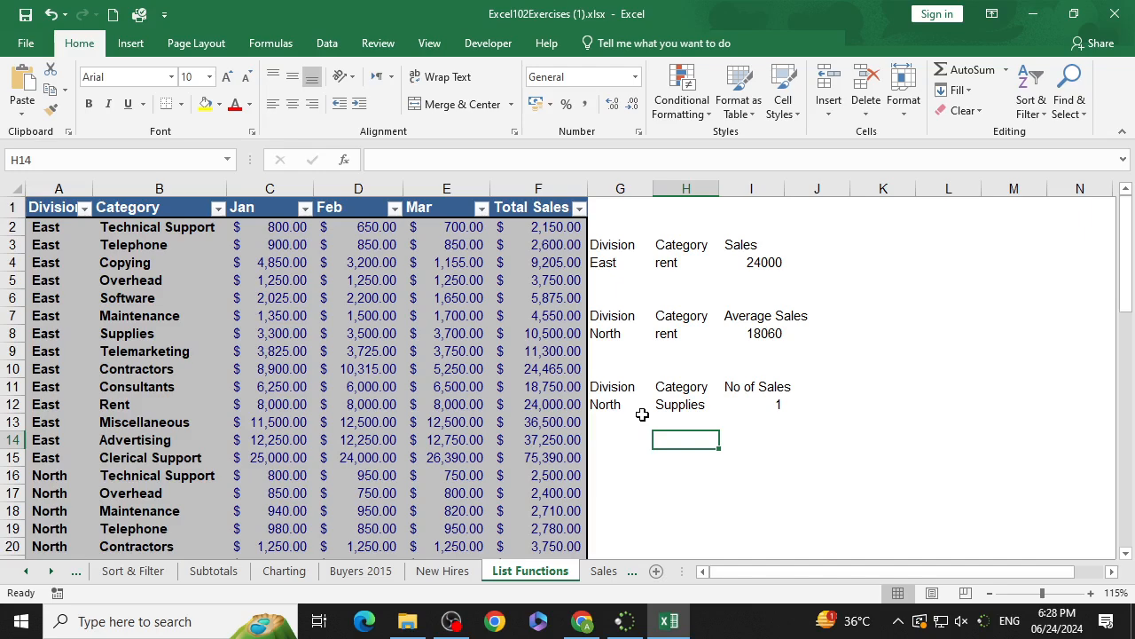
Step: Insert a blank row above the sales data table
{"action": "left_click", "coordinate": [11, 210]}
{"action": "right_click", "coordinate": [8, 209]}
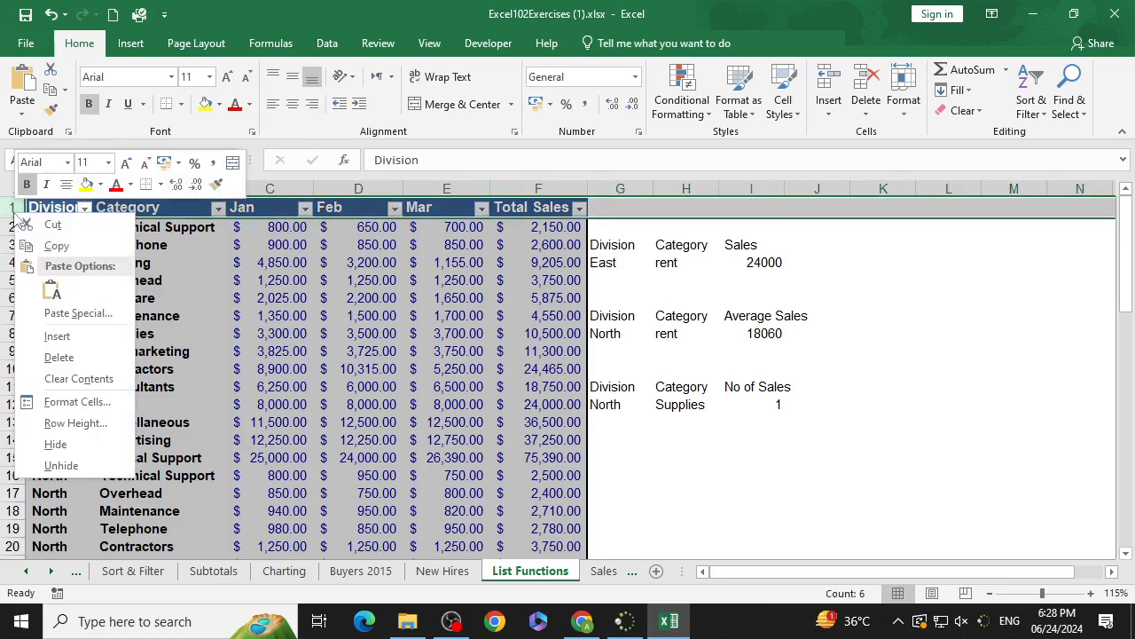
{"action": "left_click", "coordinate": [57, 336]}
{"action": "left_click", "coordinate": [293, 277]}
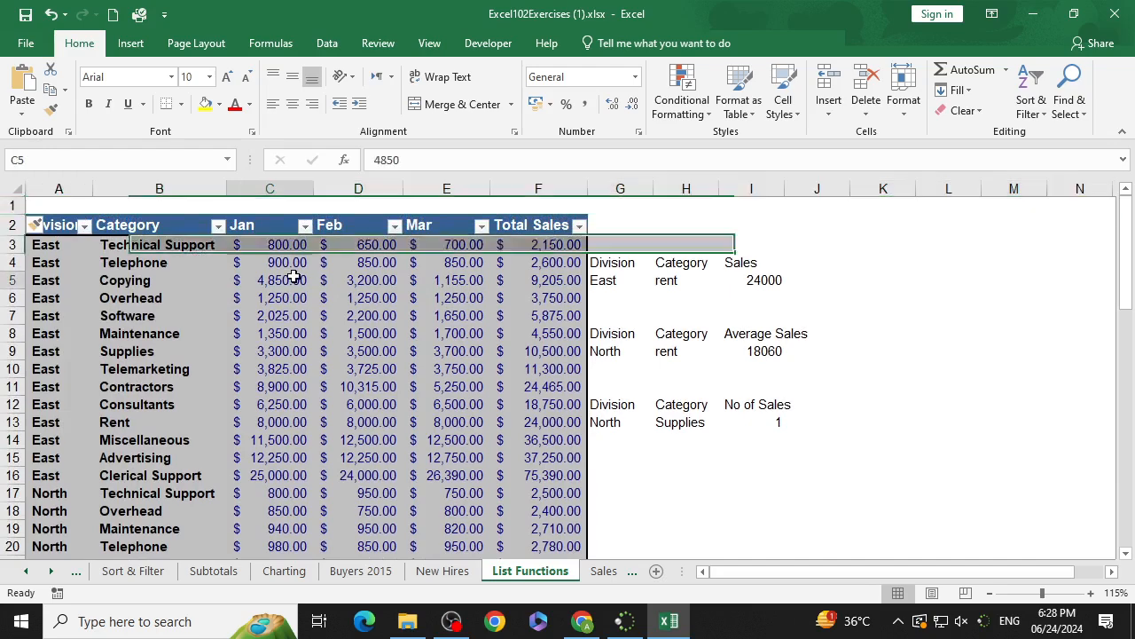
{"action": "left_click", "coordinate": [381, 208]}
{"action": "left_click", "coordinate": [444, 209]}
{"action": "left_click", "coordinate": [538, 207]}
Step: Delete the SUM total in F61 below the Total Sales column
{"action": "scroll", "coordinate": [528, 426], "scroll_direction": "down", "scroll_amount": 20}
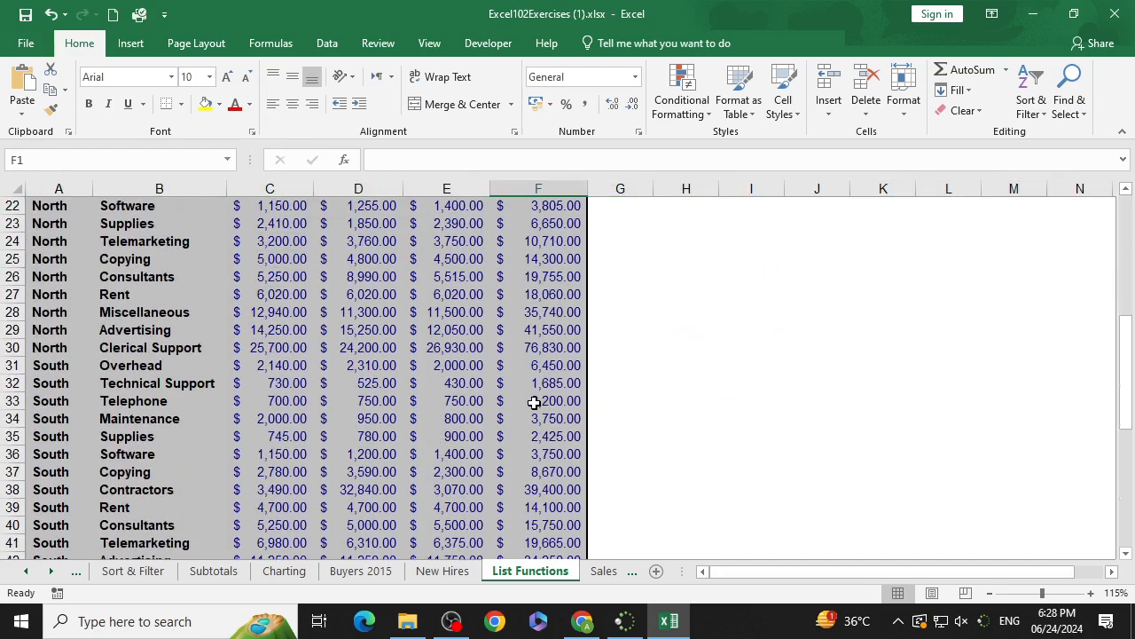
{"action": "scroll", "coordinate": [524, 434], "scroll_direction": "up", "scroll_amount": 2}
{"action": "left_click", "coordinate": [539, 314]}
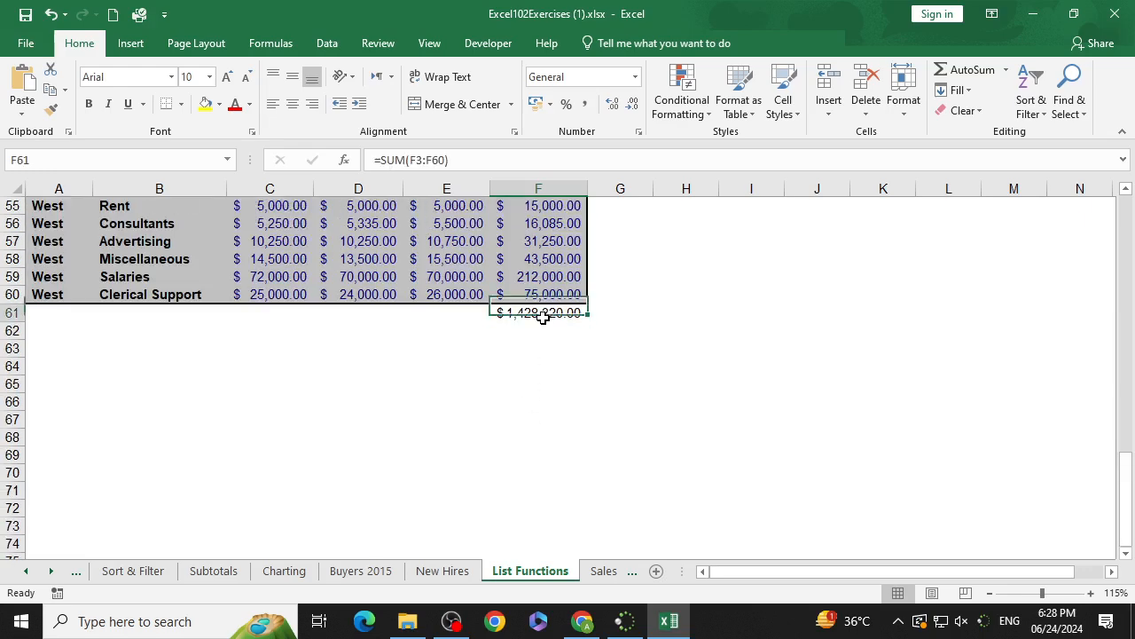
{"action": "key", "text": "Delete"}
Step: Enter =SUM(F3:F60) in F1 above the Total Sales column
{"action": "scroll", "coordinate": [542, 419], "scroll_direction": "up", "scroll_amount": 14}
{"action": "scroll", "coordinate": [541, 419], "scroll_direction": "up", "scroll_amount": 4}
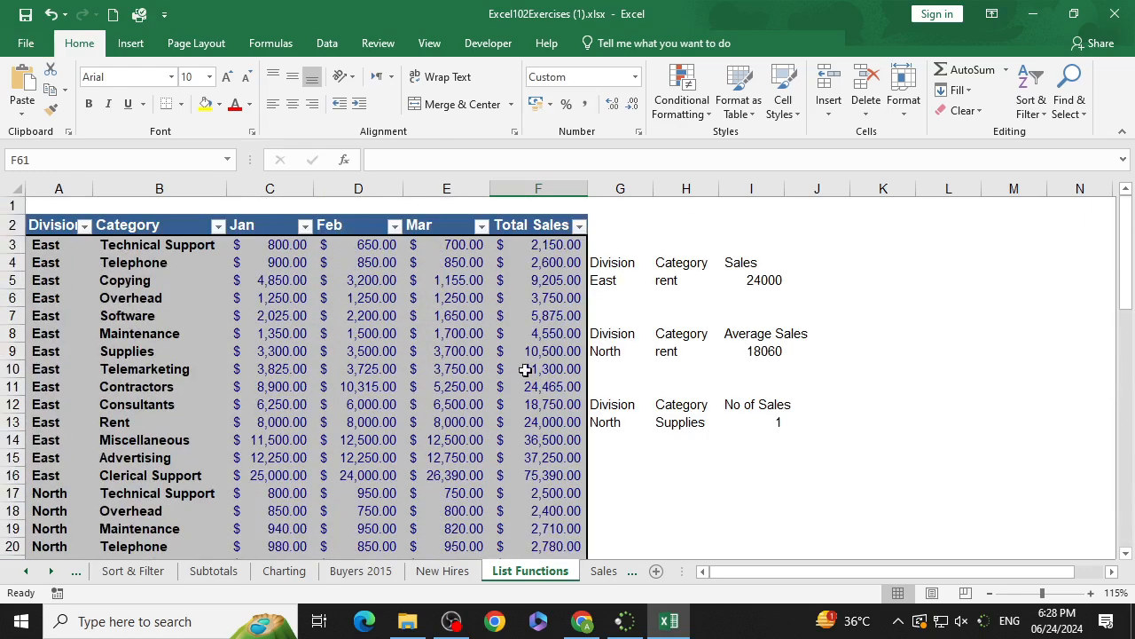
{"action": "left_click", "coordinate": [525, 205]}
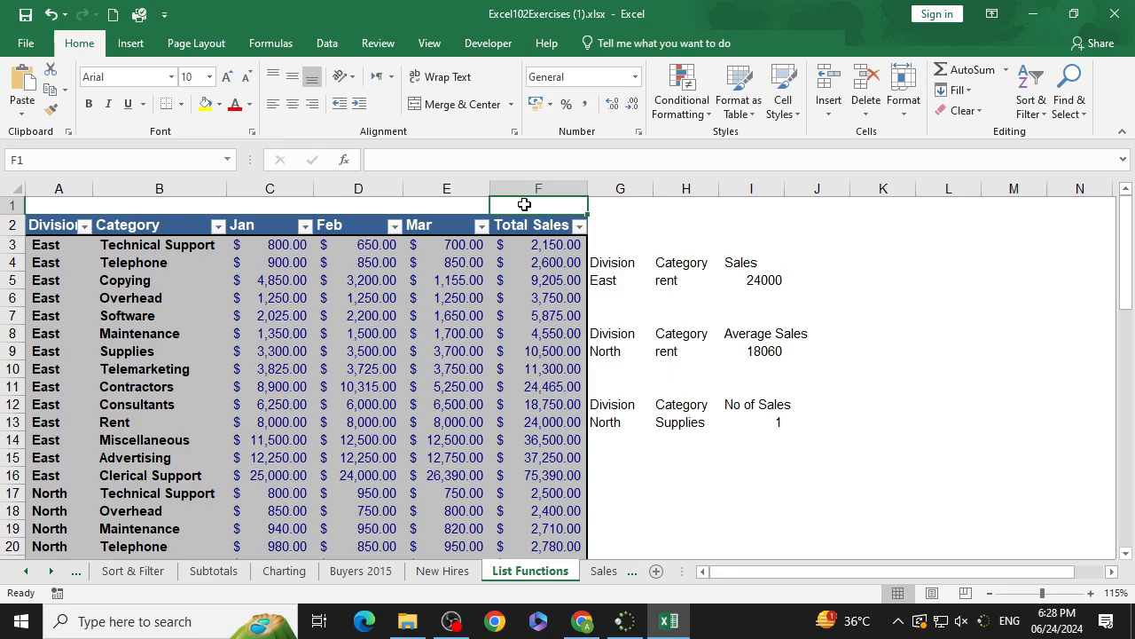
{"action": "type", "text": "=sum("}
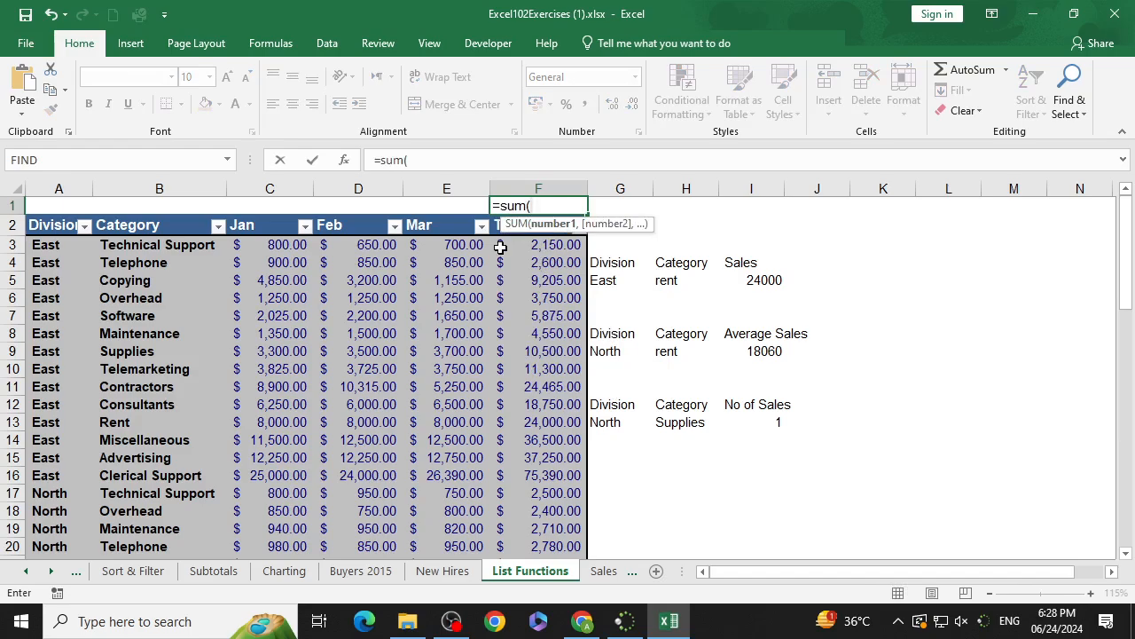
{"action": "left_click_drag", "start_coordinate": [538, 245], "coordinate": [559, 510]}
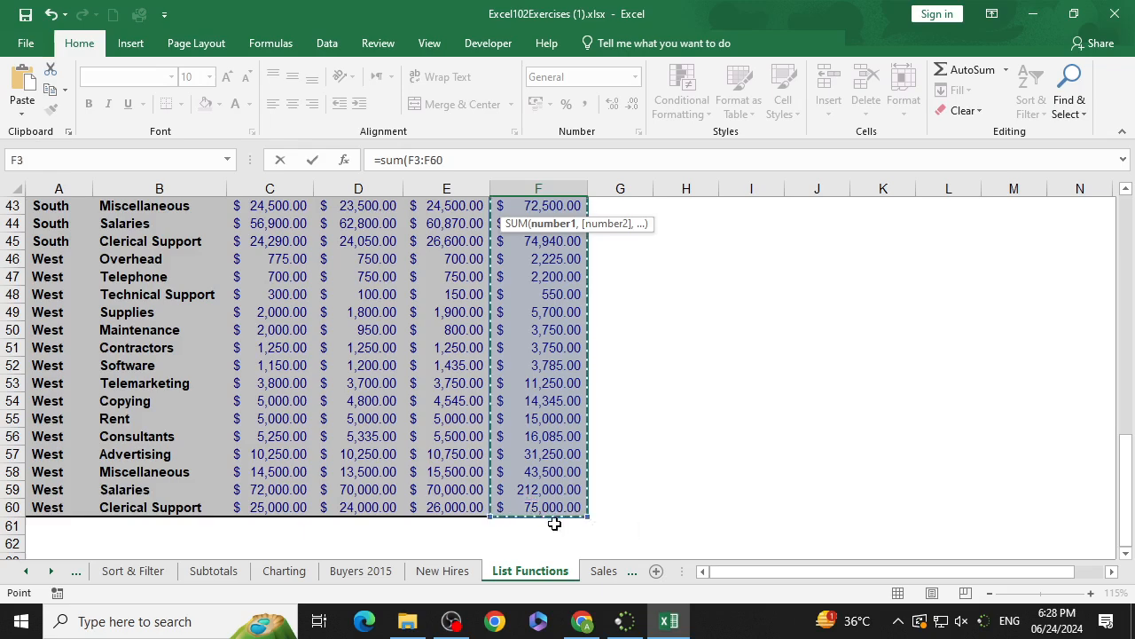
{"action": "type", "text": ")"}
{"action": "key", "text": "Return"}
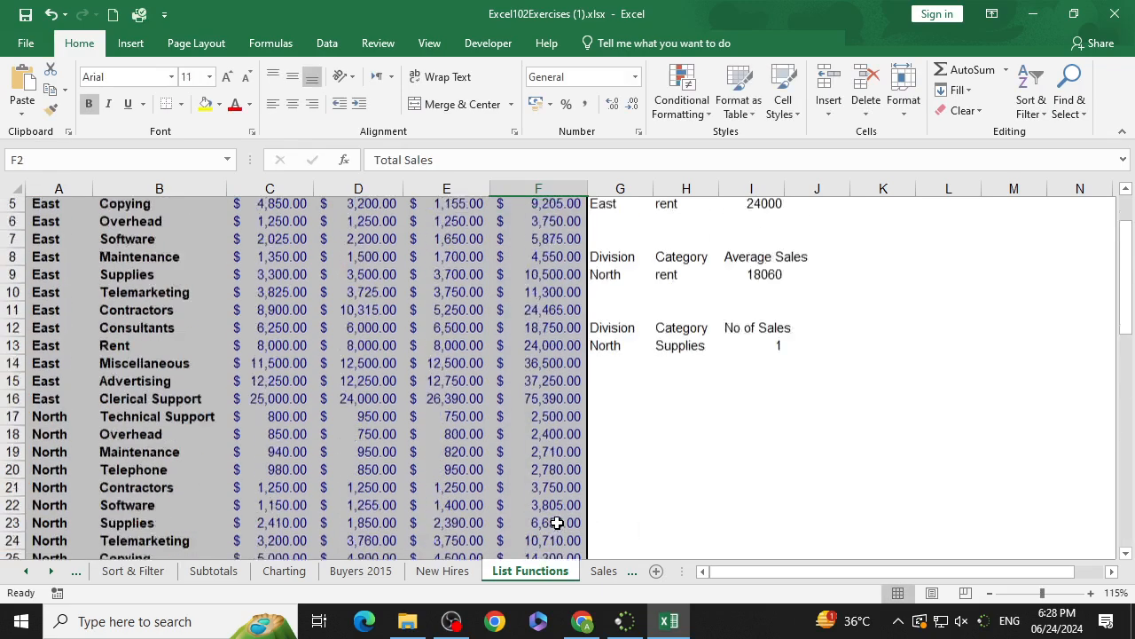
Step: Start a SUBTOTAL formula in E1 and open its Function Arguments dialog
{"action": "scroll", "coordinate": [688, 244], "scroll_direction": "up", "scroll_amount": 1}
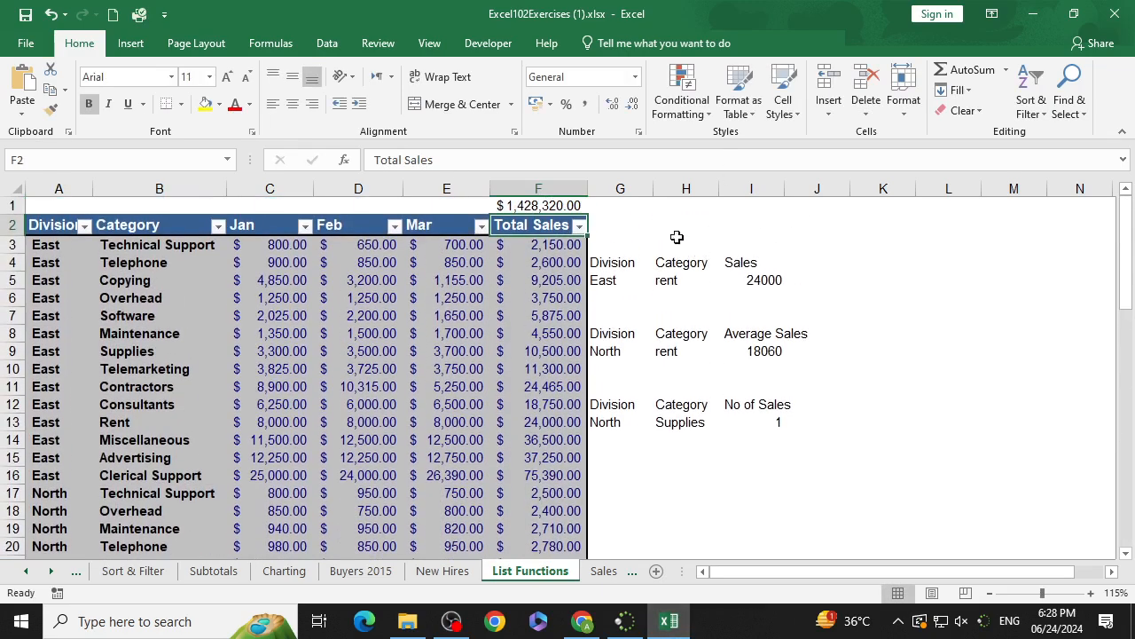
{"action": "left_click", "coordinate": [569, 204]}
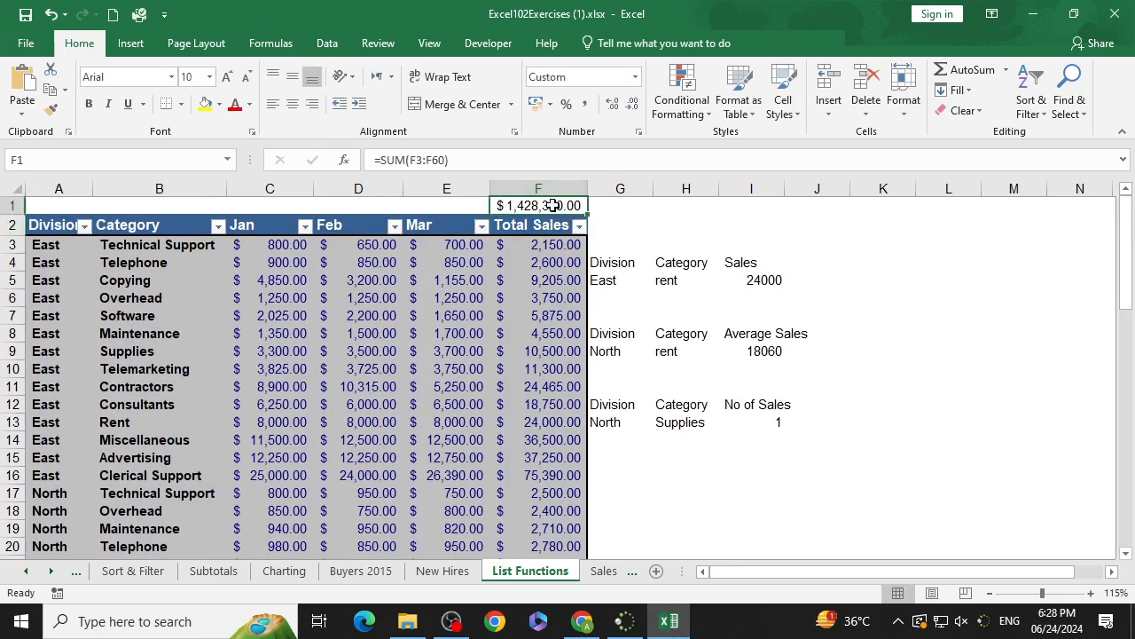
{"action": "left_click", "coordinate": [462, 208]}
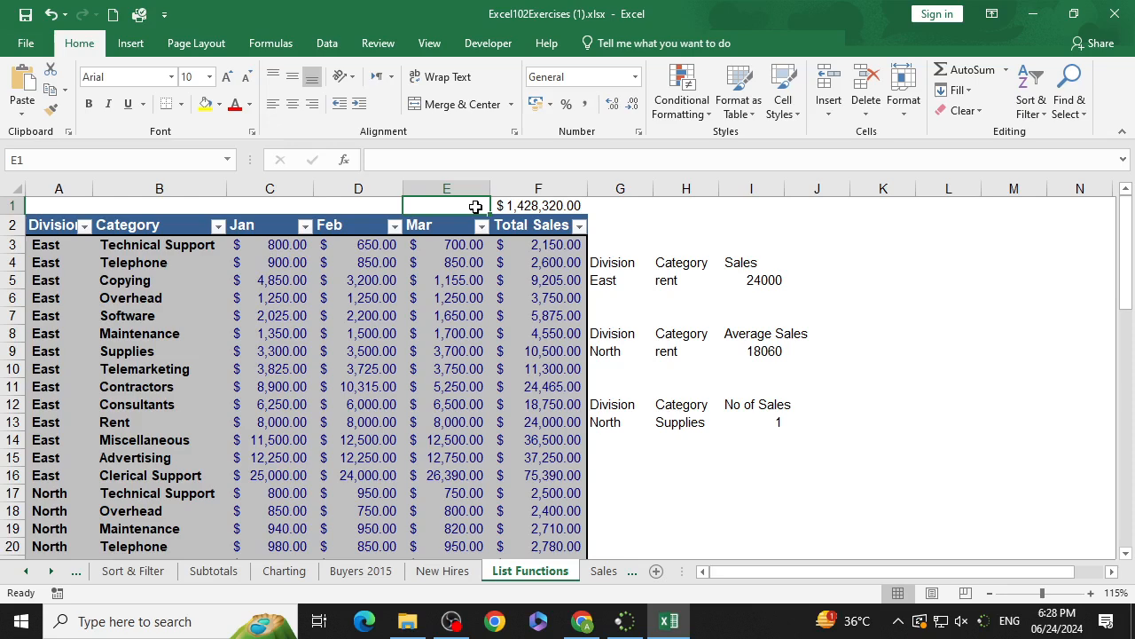
{"action": "type", "text": "=sub"}
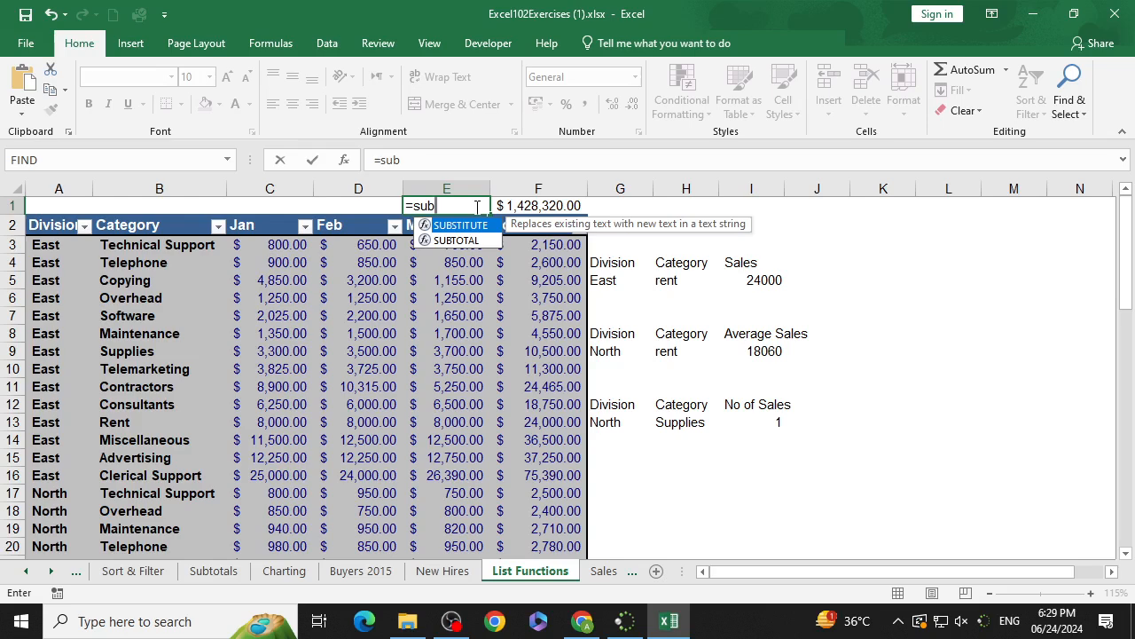
{"action": "type", "text": "to"}
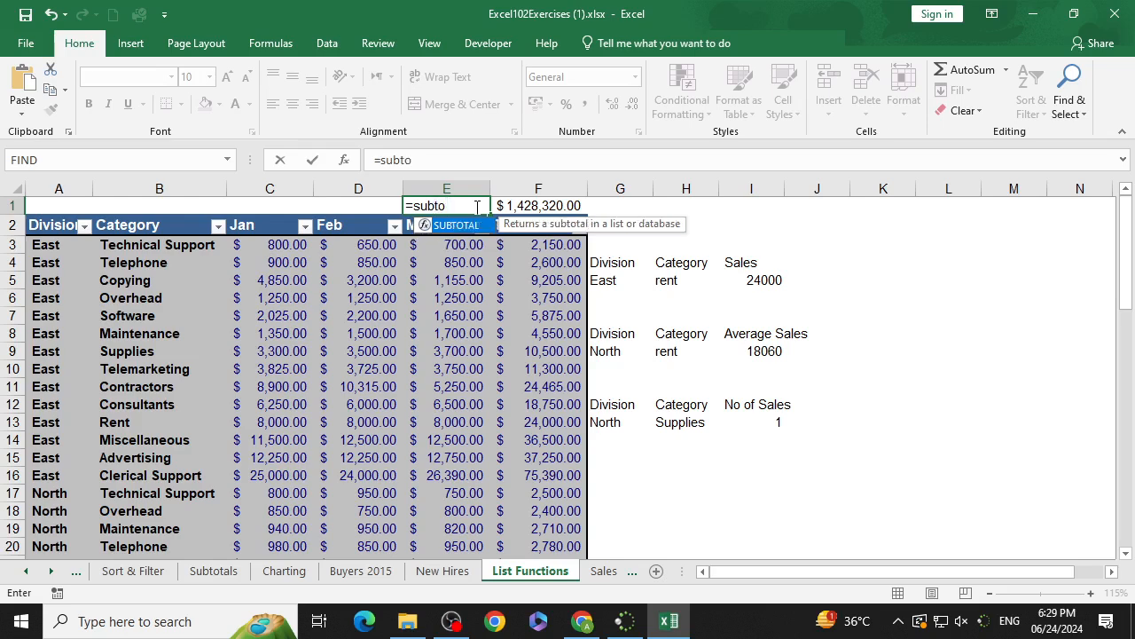
{"action": "key", "text": "Tab"}
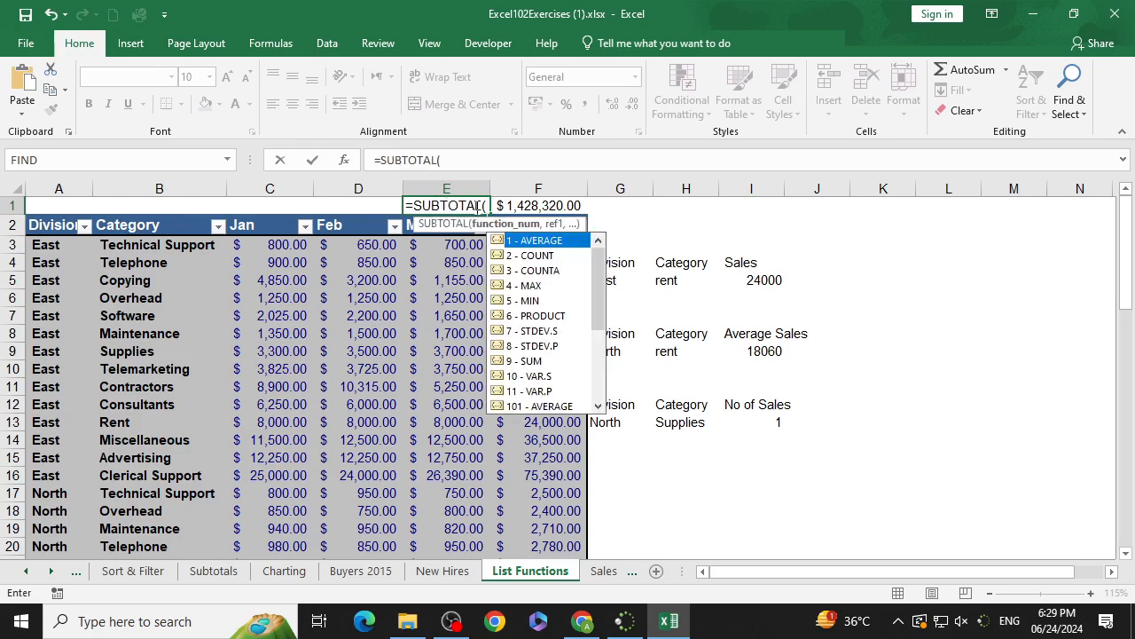
{"action": "left_click", "coordinate": [348, 168]}
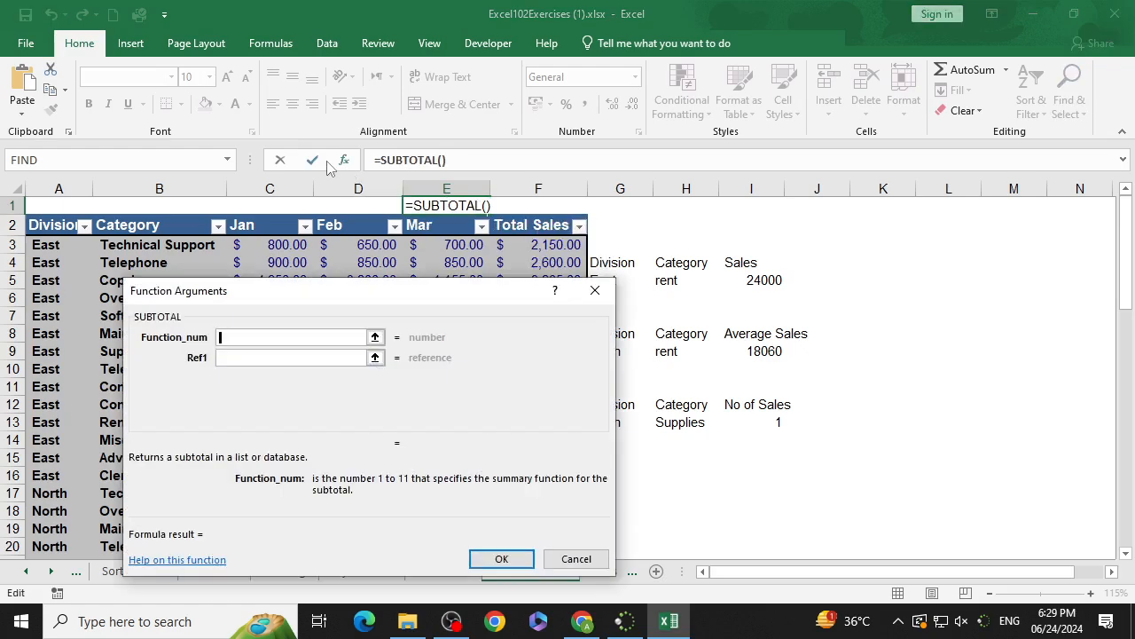
{"action": "left_click_drag", "start_coordinate": [460, 306], "coordinate": [910, 160]}
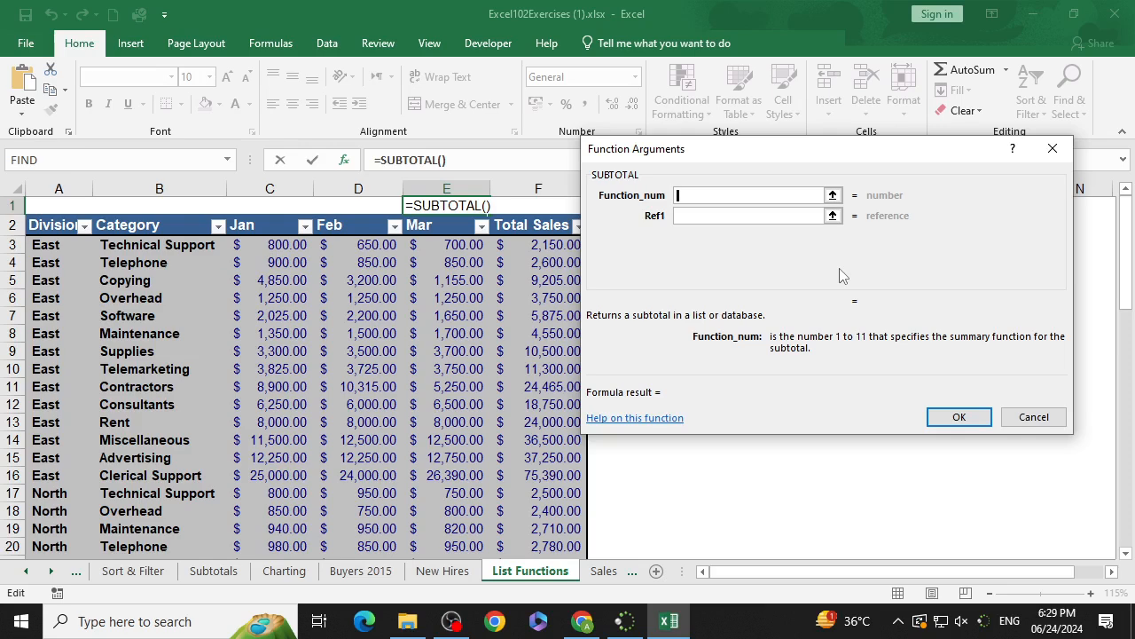
Step: Open the SUBTOTAL help page and review its table of function numbers
{"action": "left_click", "coordinate": [679, 422]}
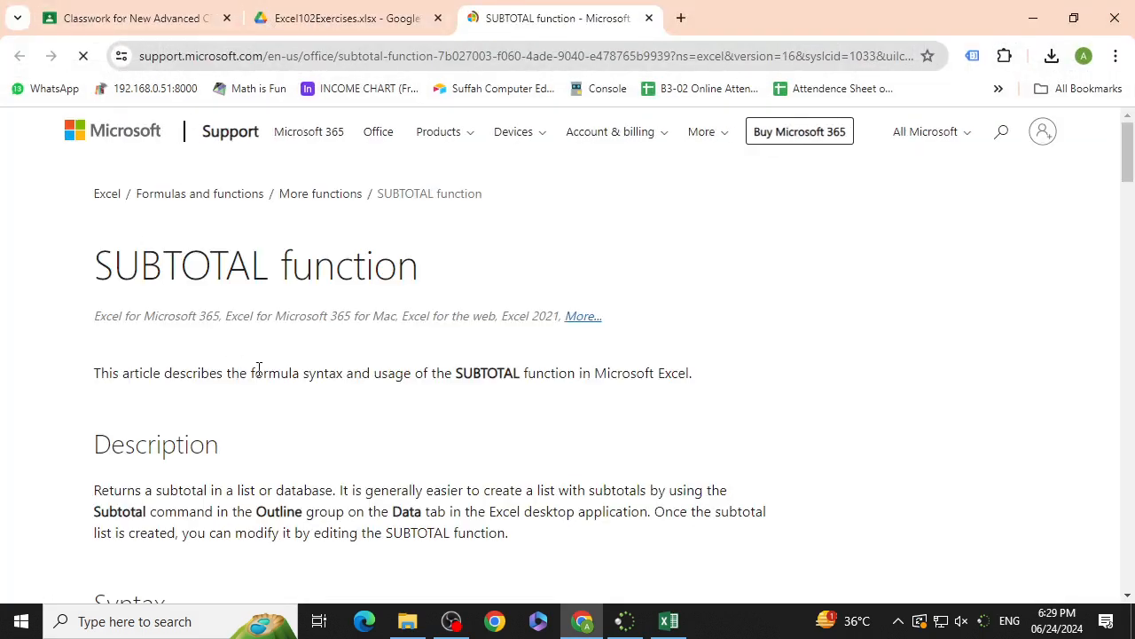
{"action": "scroll", "coordinate": [350, 377], "scroll_direction": "down", "scroll_amount": 5}
{"action": "scroll", "coordinate": [355, 386], "scroll_direction": "down", "scroll_amount": 1}
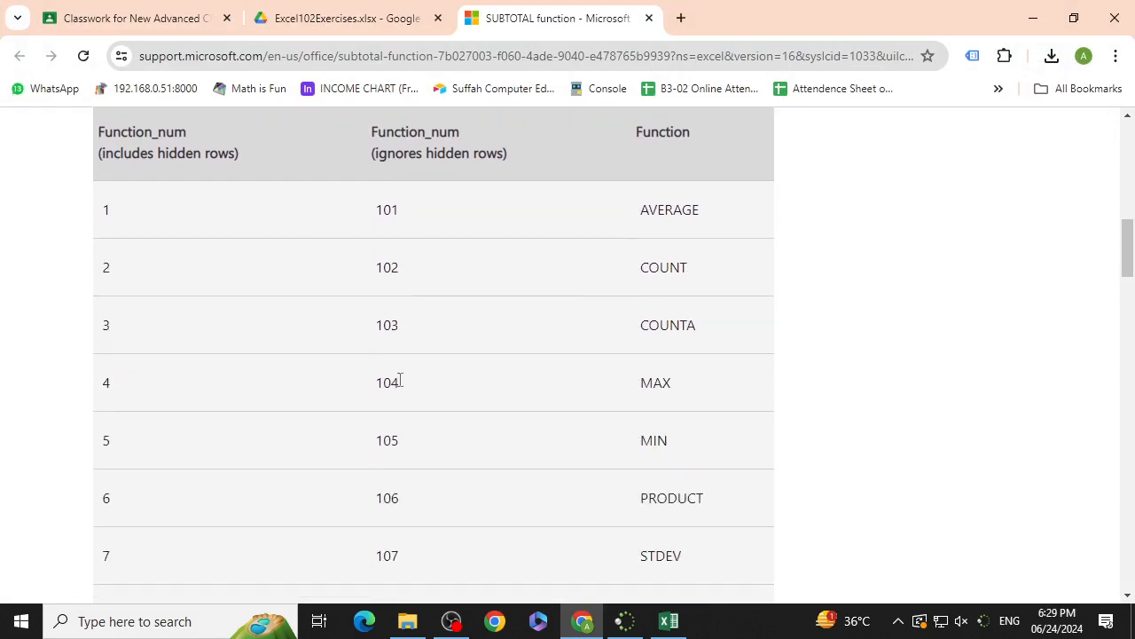
{"action": "key", "text": "ctrl+minus"}
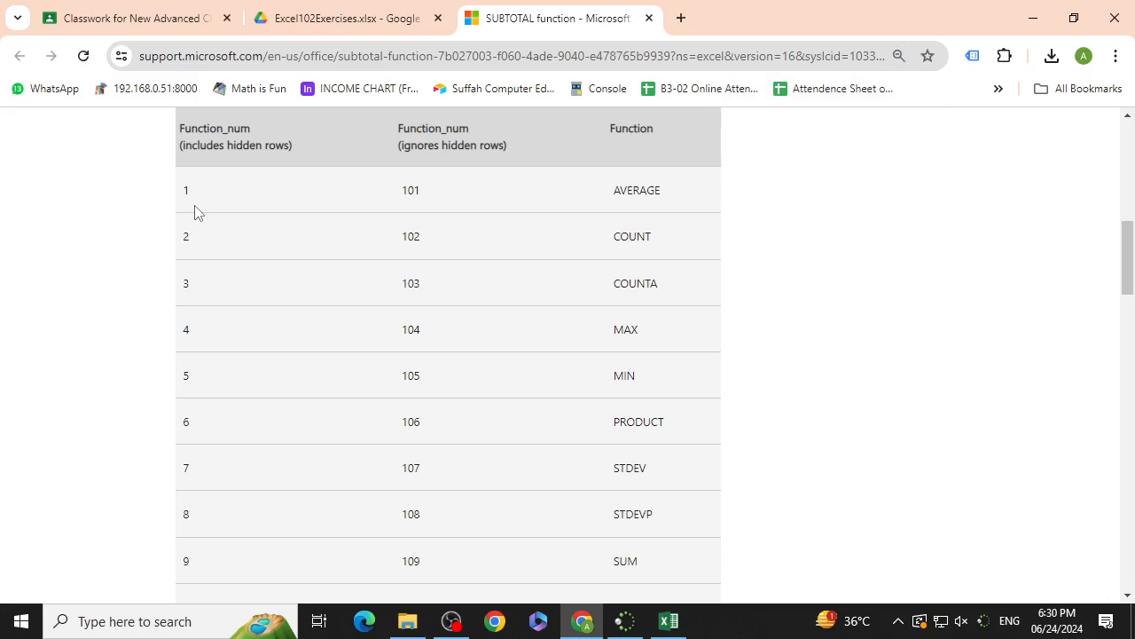
{"action": "scroll", "coordinate": [205, 217], "scroll_direction": "up", "scroll_amount": 1}
{"action": "scroll", "coordinate": [204, 222], "scroll_direction": "down", "scroll_amount": 1}
{"action": "scroll", "coordinate": [355, 229], "scroll_direction": "up", "scroll_amount": 1}
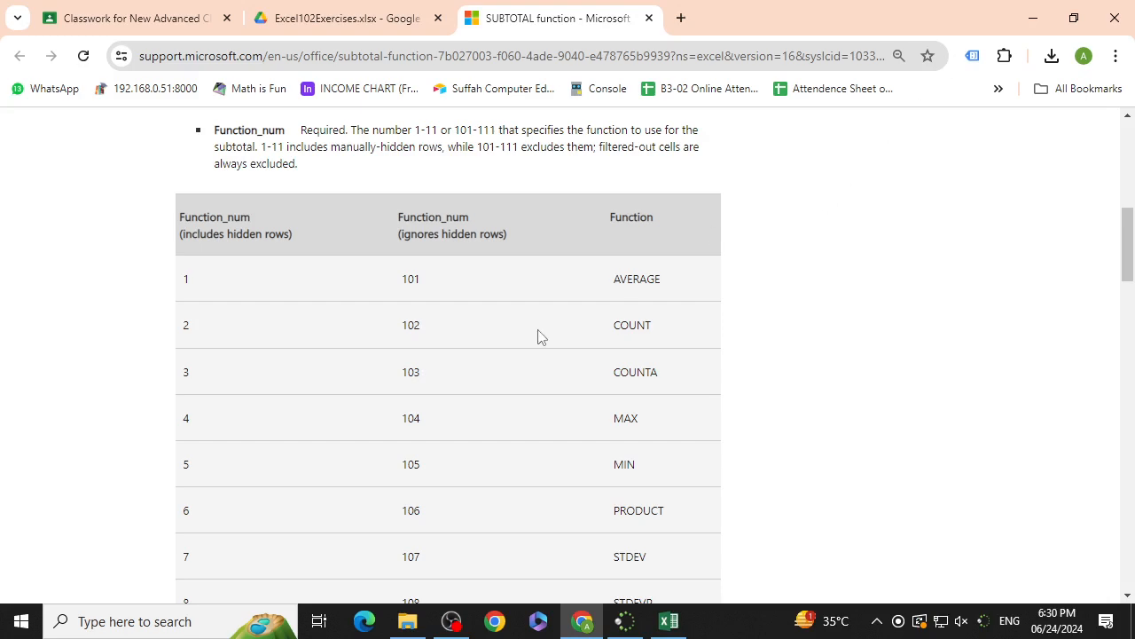
{"action": "scroll", "coordinate": [537, 337], "scroll_direction": "down", "scroll_amount": 2}
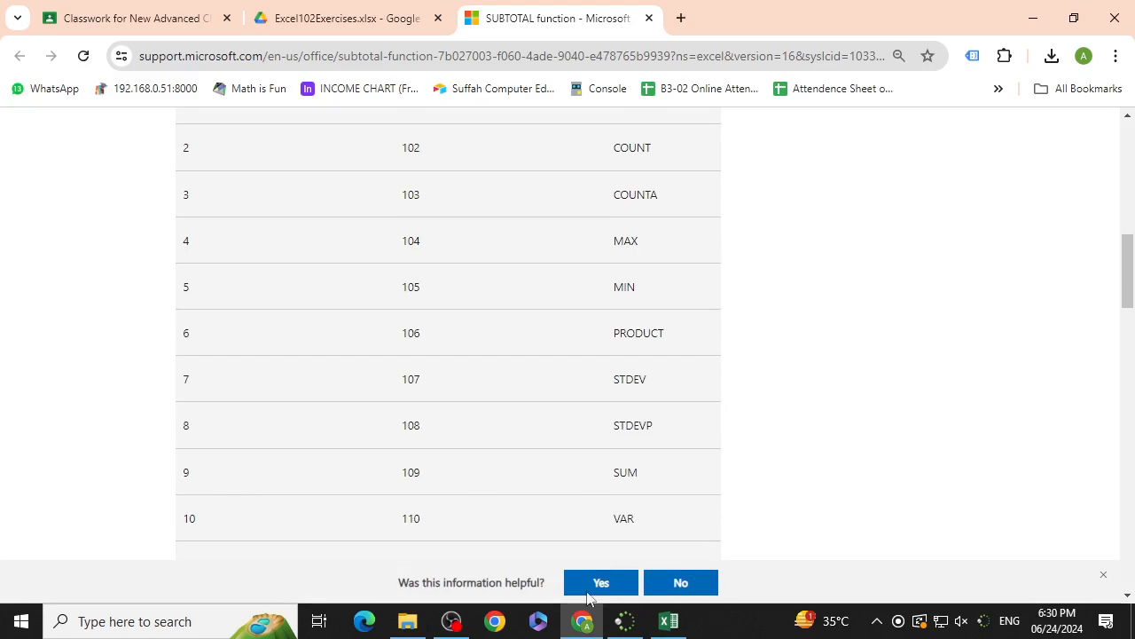
Step: Return to the workbook and complete the SUBTOTAL in E1 with function number 9 and reference F2:F60
{"action": "left_click", "coordinate": [669, 621]}
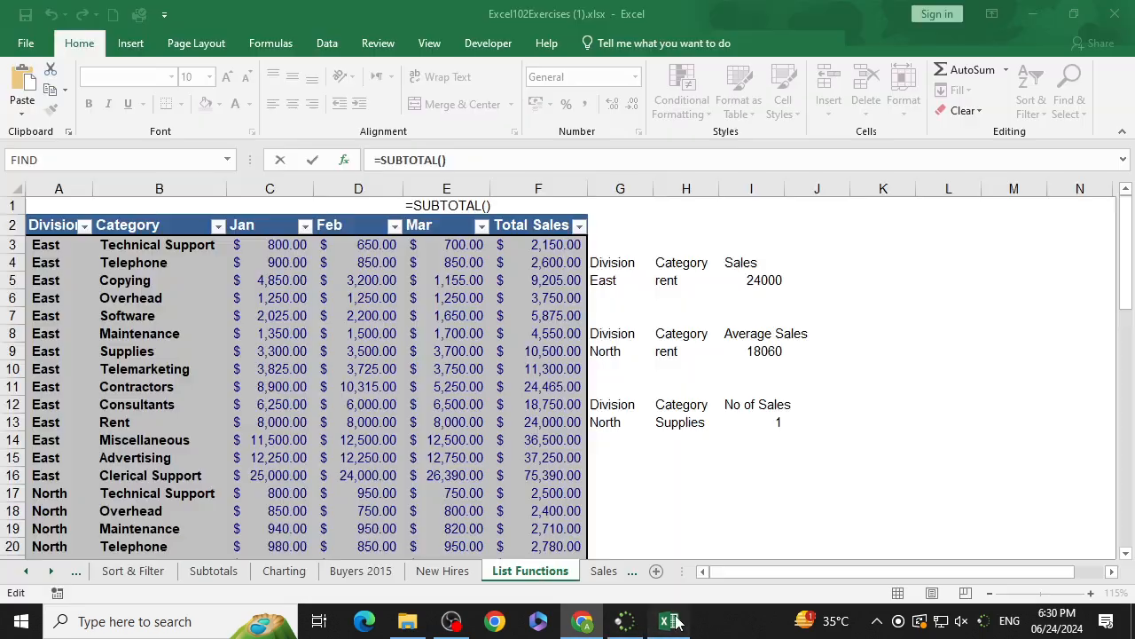
{"action": "left_click", "coordinate": [748, 197]}
{"action": "type", "text": "9"}
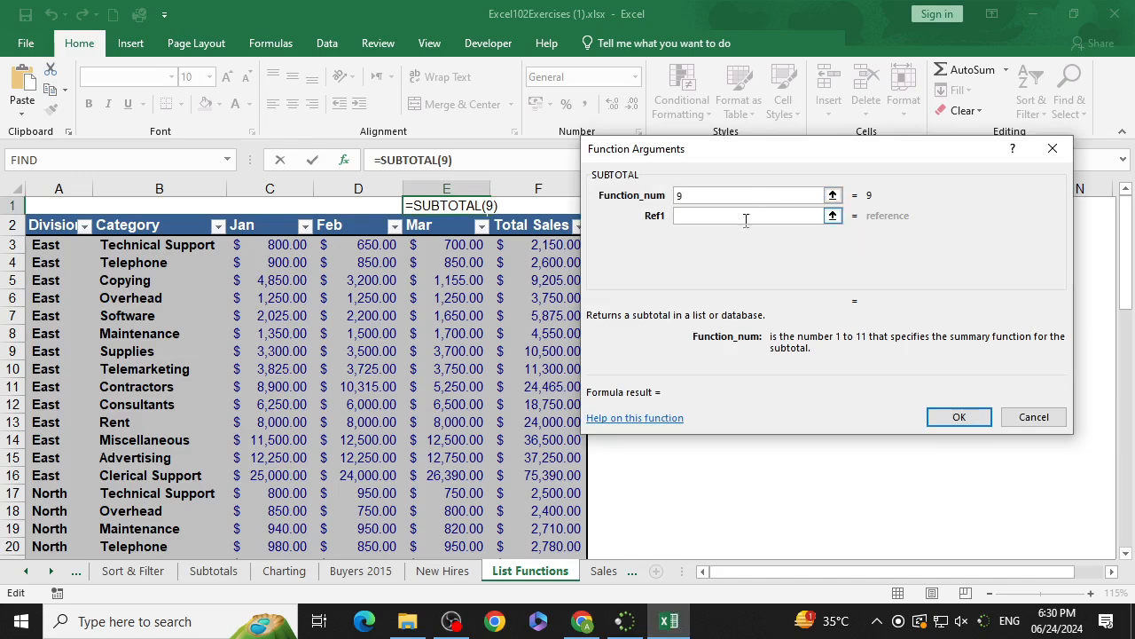
{"action": "left_click", "coordinate": [745, 217]}
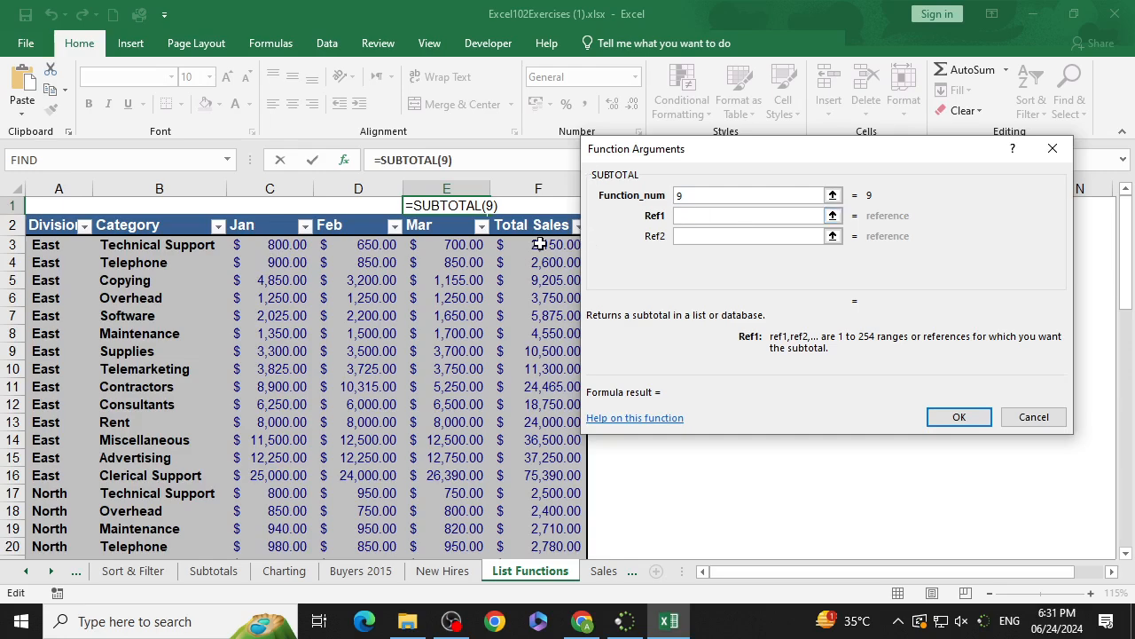
{"action": "left_click_drag", "start_coordinate": [538, 232], "coordinate": [525, 502]}
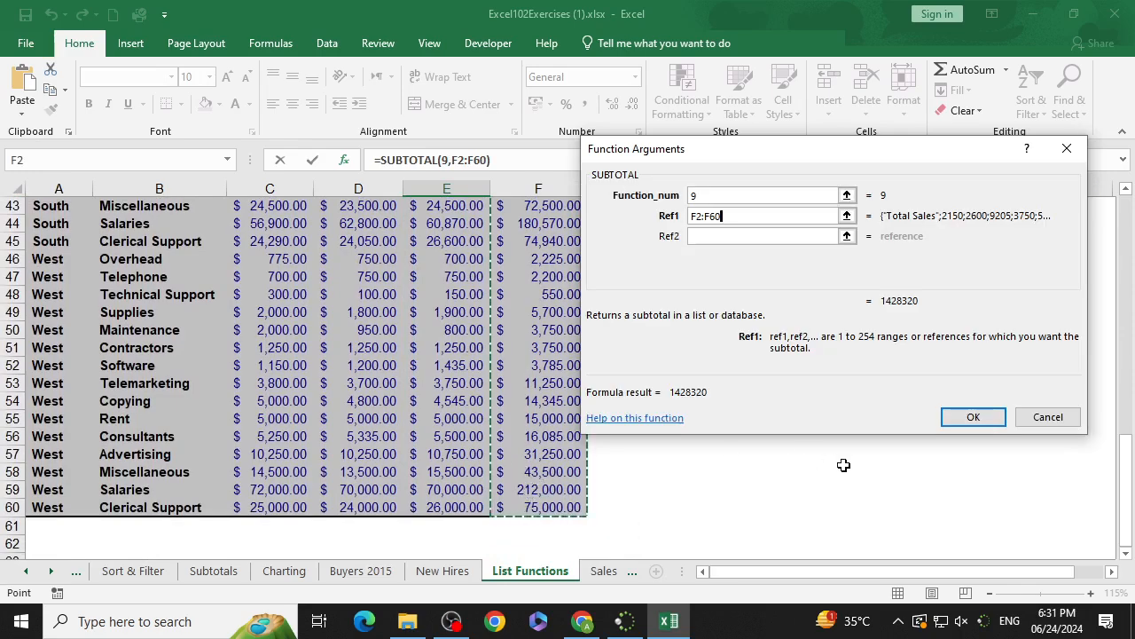
{"action": "left_click", "coordinate": [974, 419]}
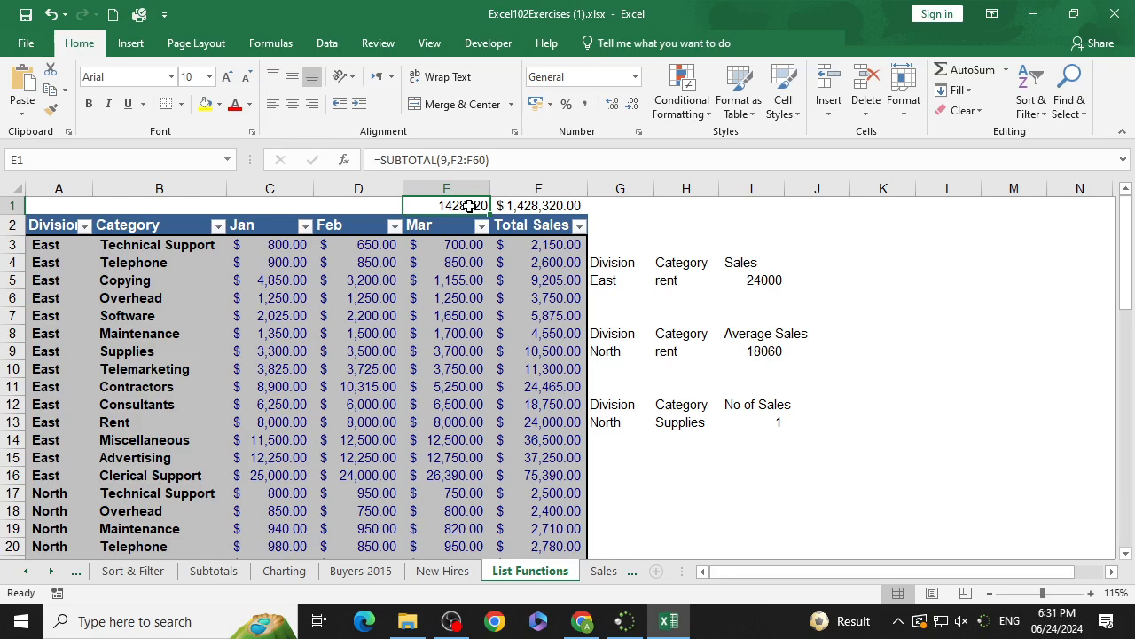
Step: Copy F1's currency formatting onto E1 with Format Painter and widen column E
{"action": "left_click", "coordinate": [531, 206]}
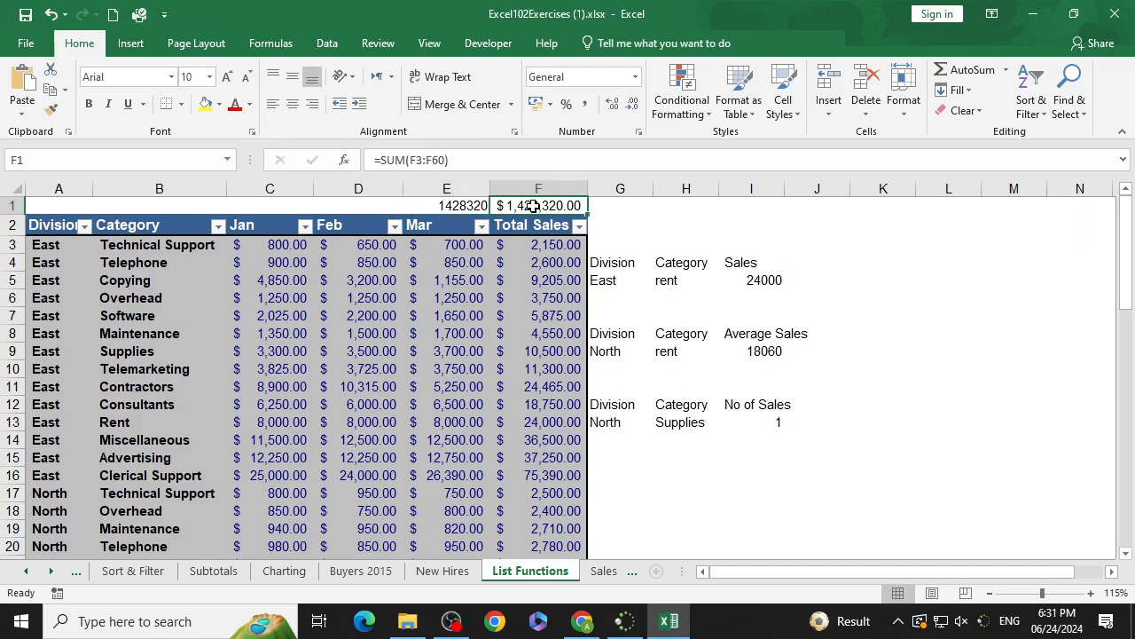
{"action": "left_click", "coordinate": [51, 108]}
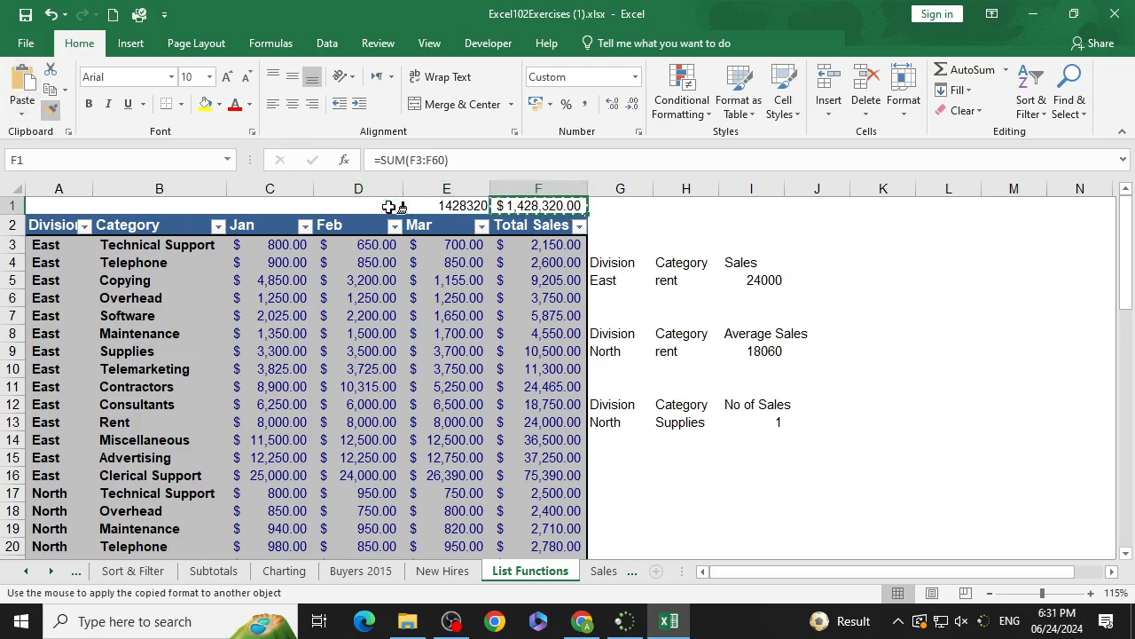
{"action": "left_click", "coordinate": [453, 206]}
{"action": "left_click_drag", "start_coordinate": [490, 186], "coordinate": [503, 184]}
{"action": "left_click", "coordinate": [645, 204]}
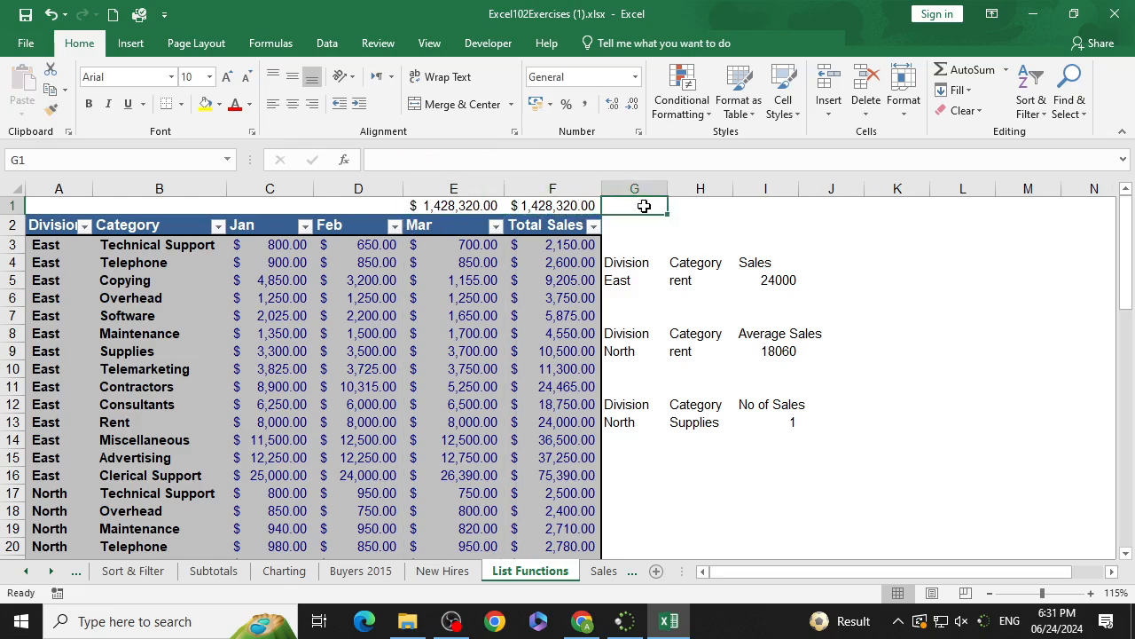
Step: Set the font size of E1 and F1 to 12 and widen columns E and F to fit
{"action": "left_click_drag", "start_coordinate": [452, 204], "coordinate": [516, 188]}
{"action": "left_click", "coordinate": [227, 77]}
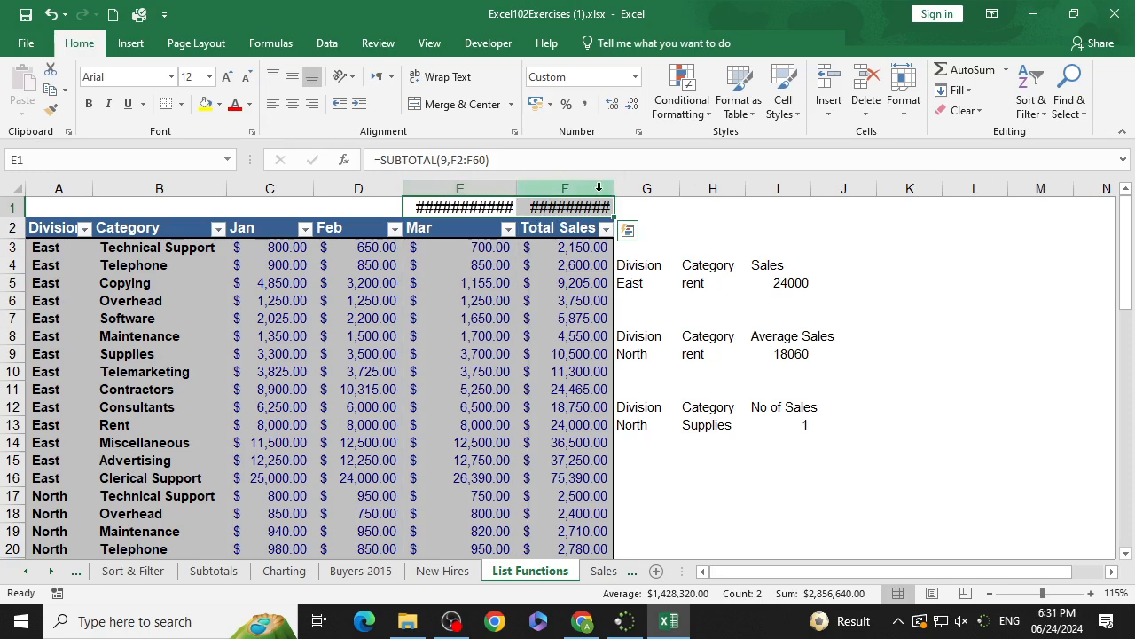
{"action": "left_click_drag", "start_coordinate": [614, 188], "coordinate": [637, 188]}
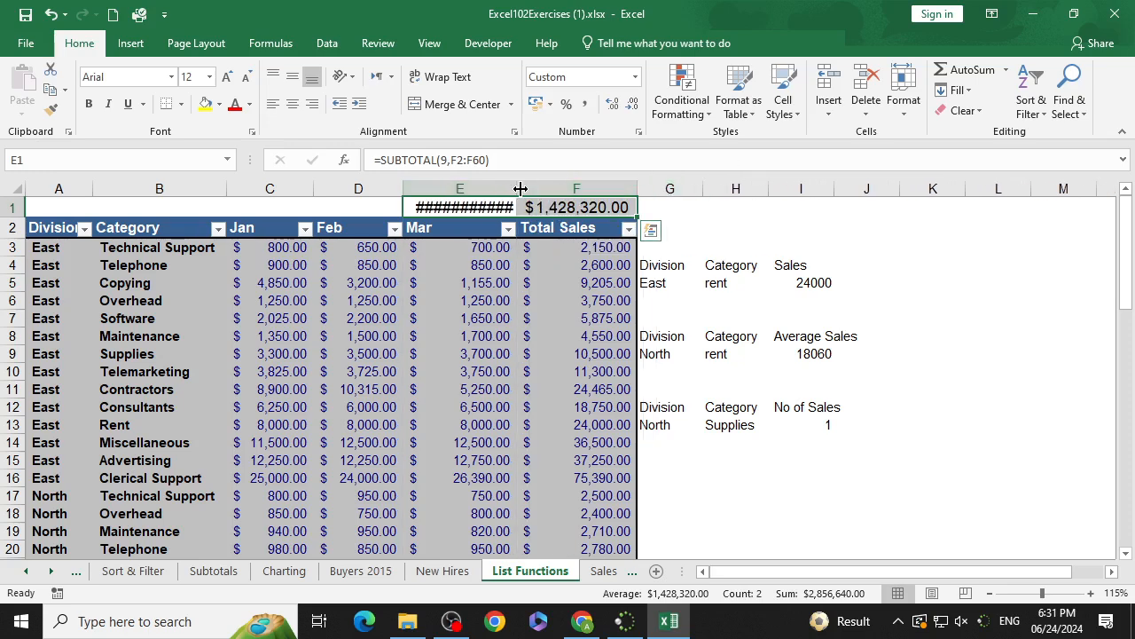
{"action": "left_click_drag", "start_coordinate": [521, 189], "coordinate": [545, 189]}
{"action": "left_click", "coordinate": [731, 224]}
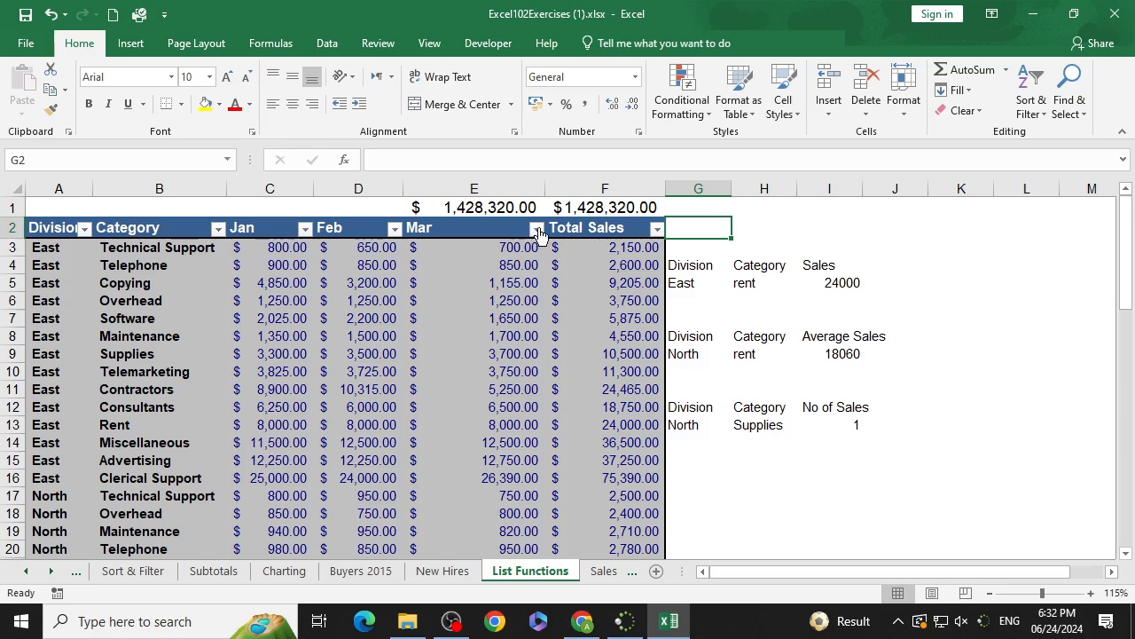
Step: Filter the Category column to show only Advertising and compare the SUM total in F1
{"action": "left_click", "coordinate": [218, 229]}
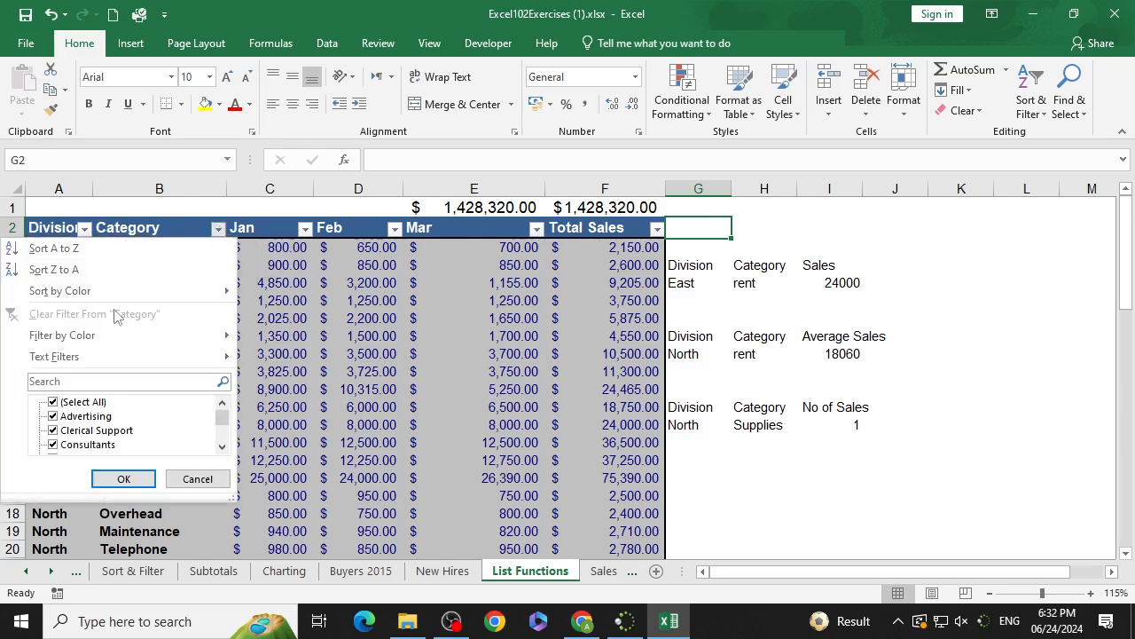
{"action": "left_click", "coordinate": [55, 403]}
{"action": "left_click", "coordinate": [53, 403]}
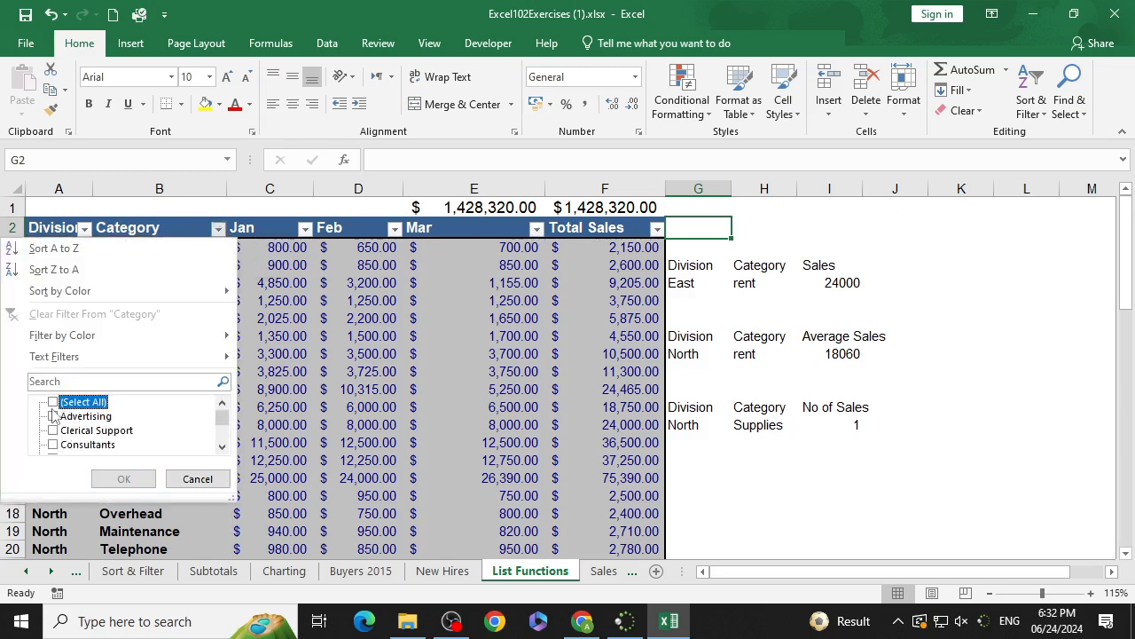
{"action": "left_click", "coordinate": [54, 416]}
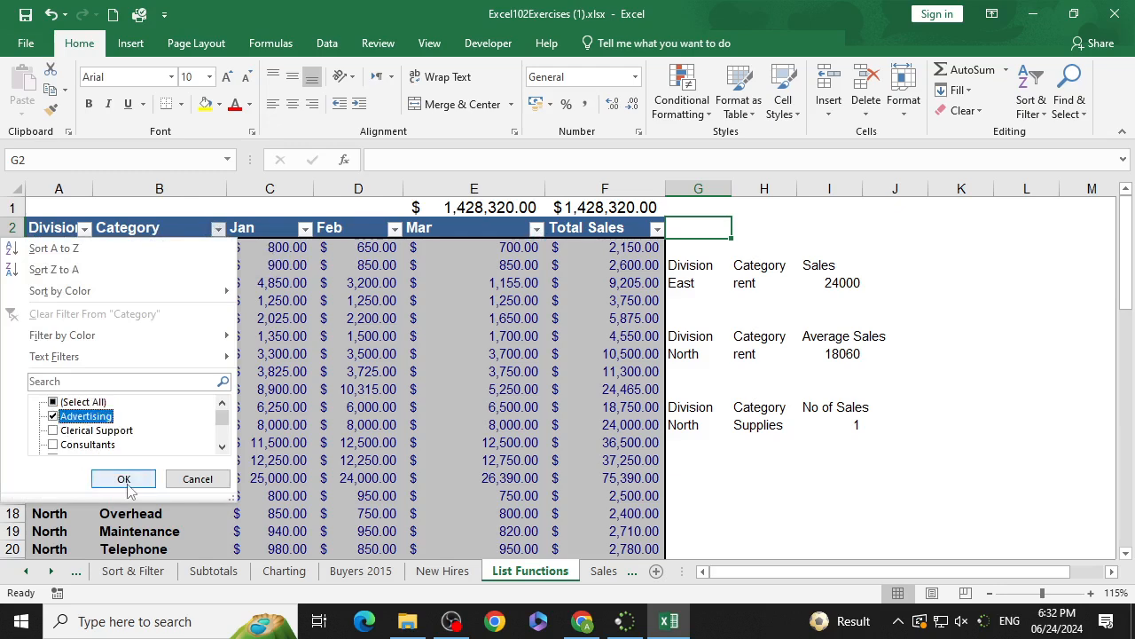
{"action": "left_click", "coordinate": [127, 485]}
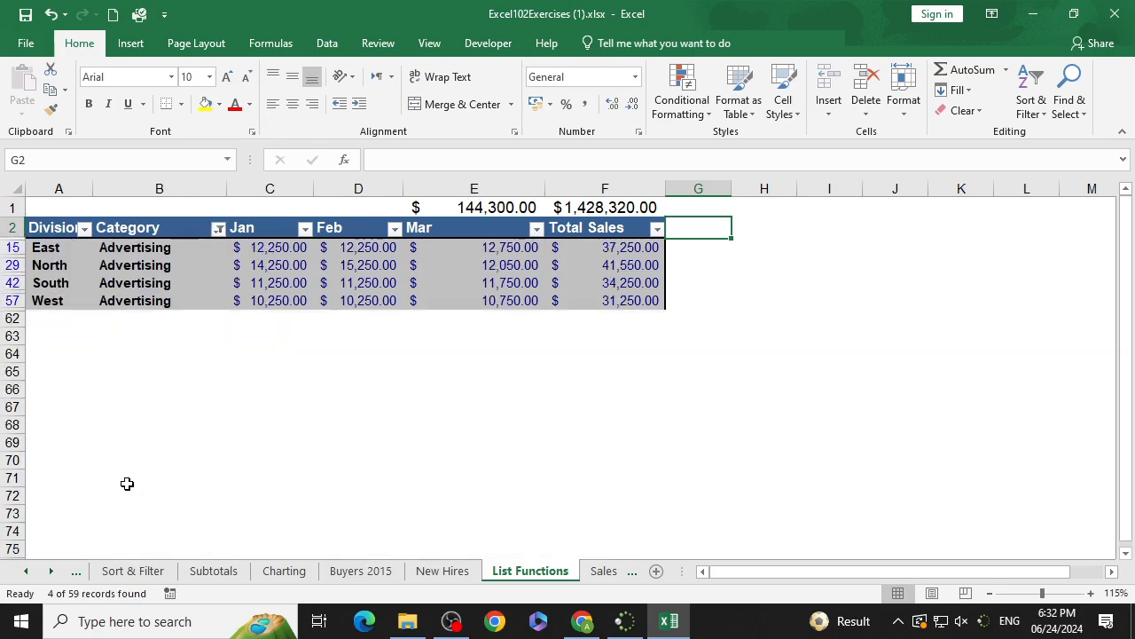
{"action": "left_click", "coordinate": [586, 355]}
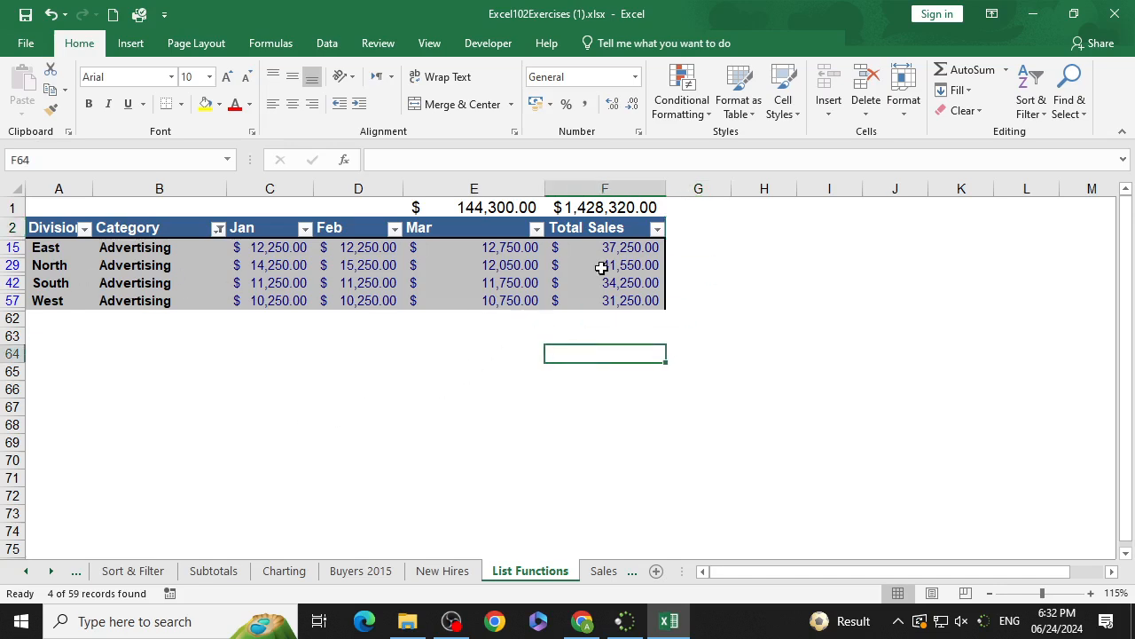
{"action": "left_click", "coordinate": [630, 206]}
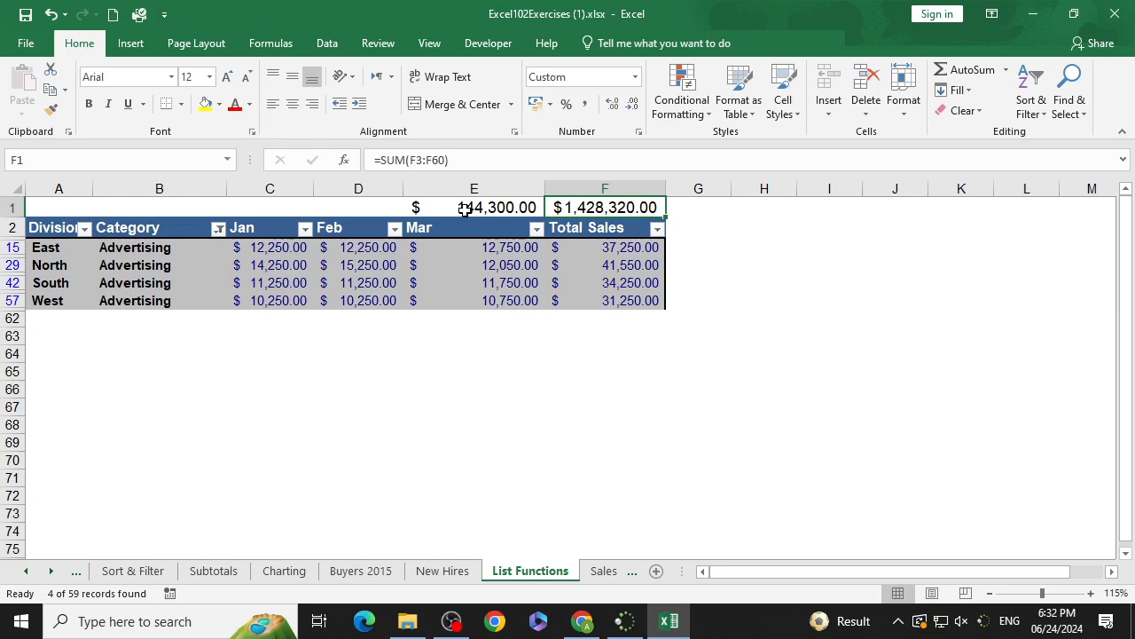
Step: Add Consultants to the Category filter alongside Advertising and check the SUBTOTAL in E1
{"action": "left_click", "coordinate": [217, 229]}
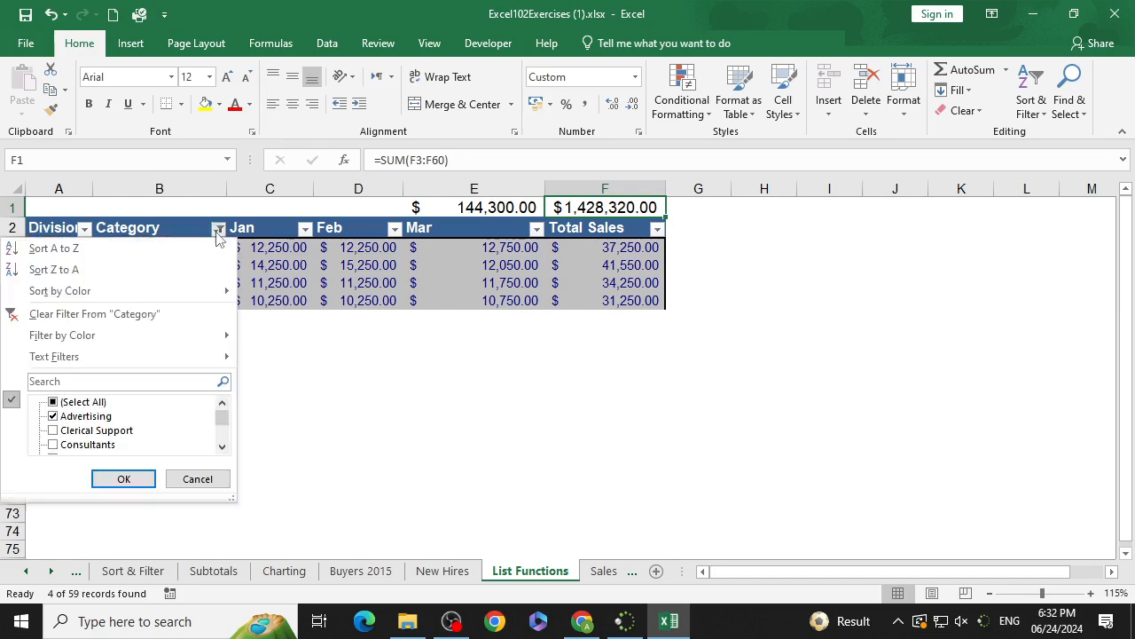
{"action": "left_click", "coordinate": [53, 446]}
{"action": "left_click", "coordinate": [113, 478]}
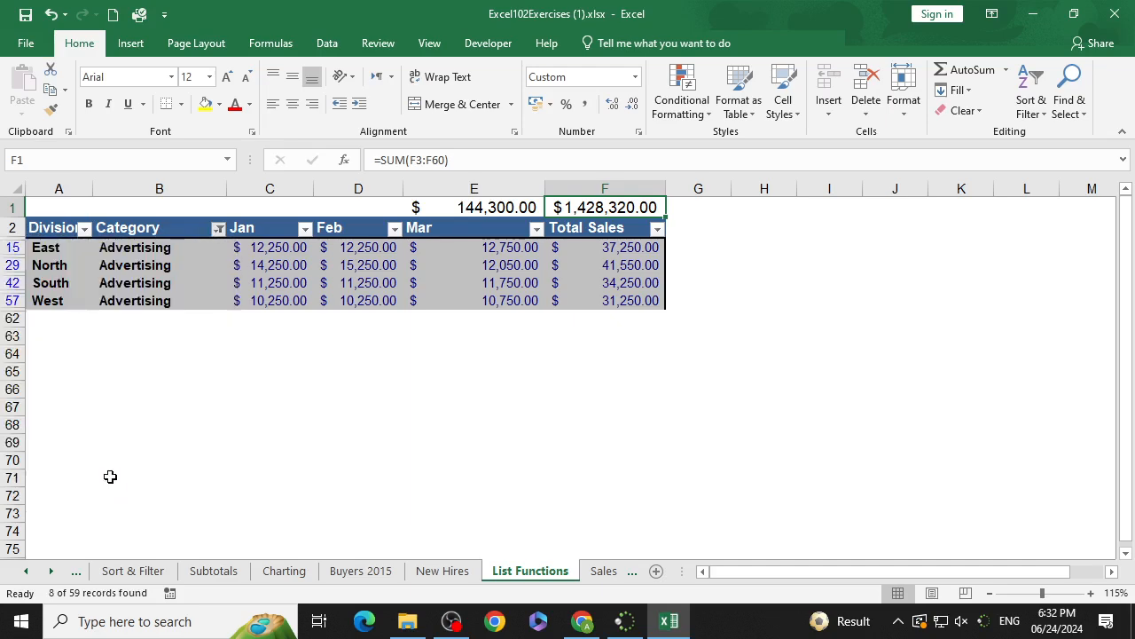
{"action": "left_click", "coordinate": [487, 211]}
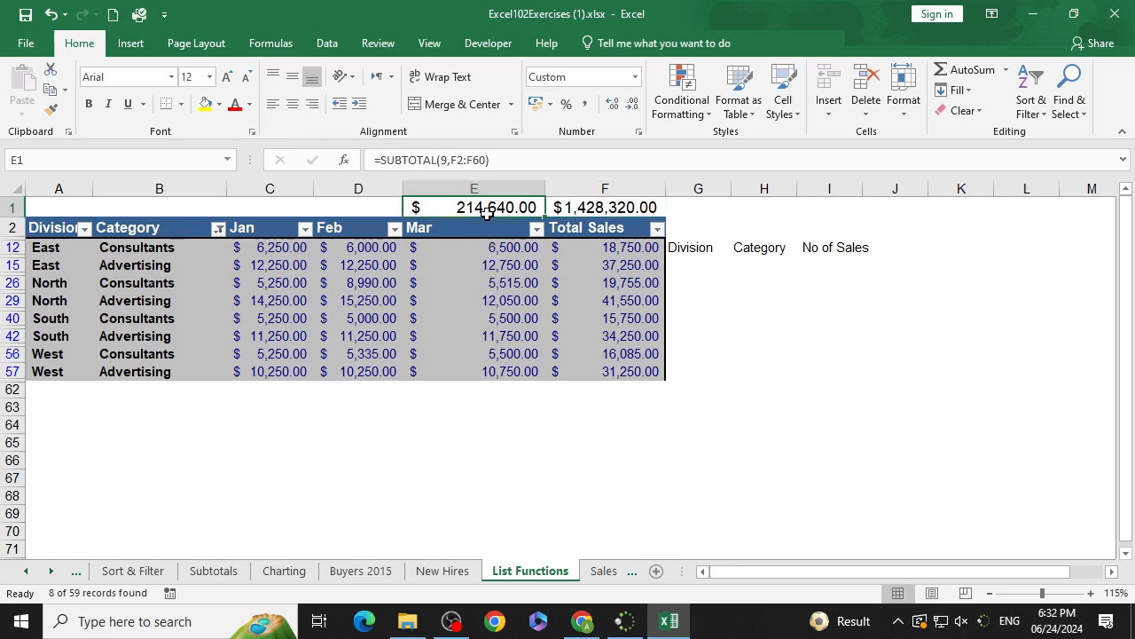